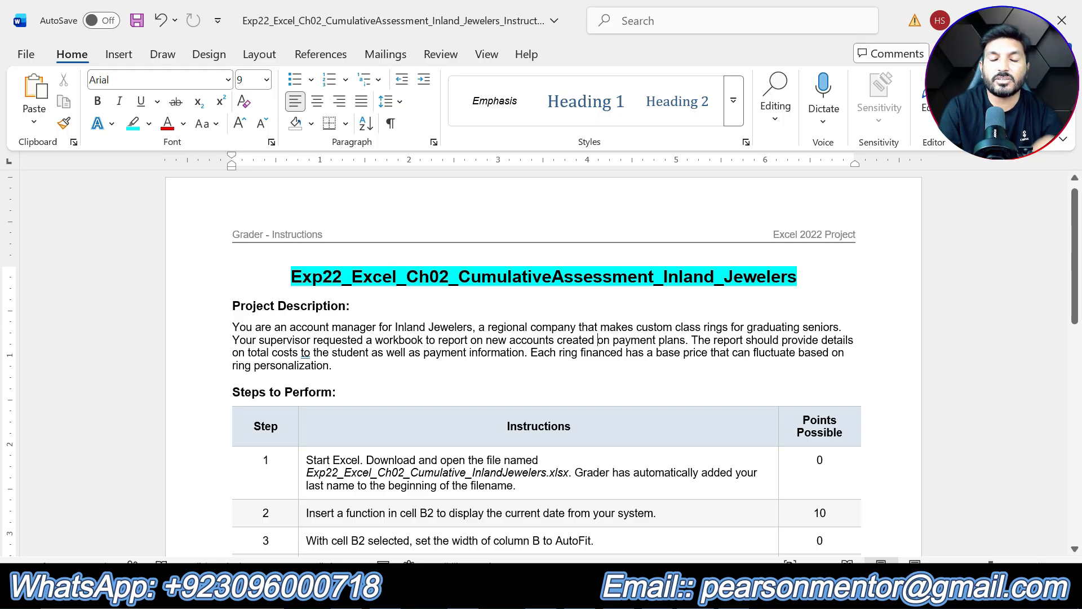
# Highlight the "Project Description:" and "Steps to Perform:" headings in turquoise
pyautogui.moveTo(351, 306); pyautogui.dragTo(232, 306)
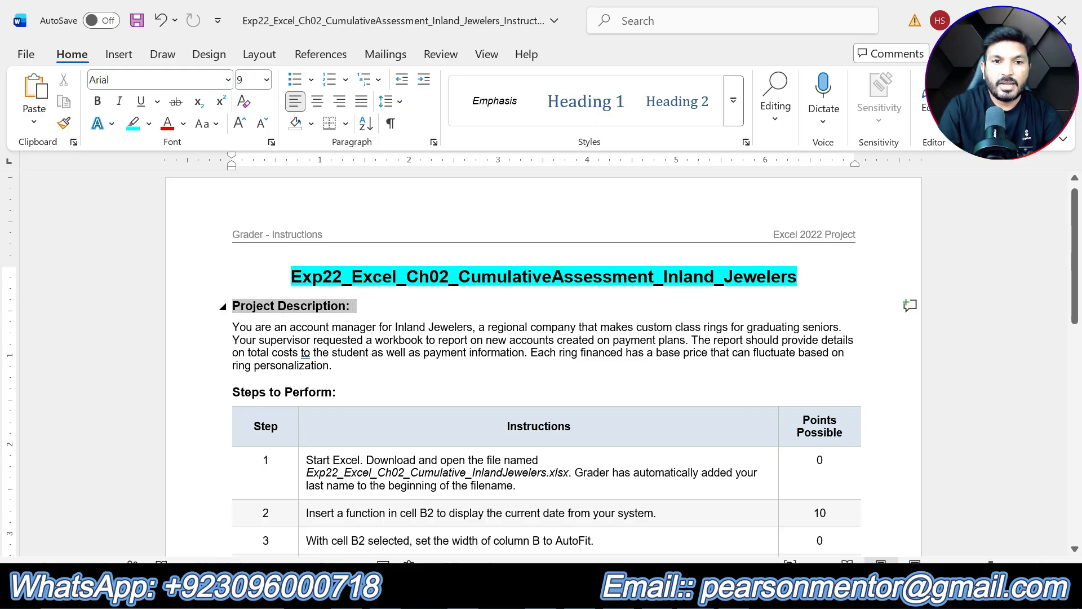
pyautogui.click(304, 275)
pyautogui.click(418, 340)
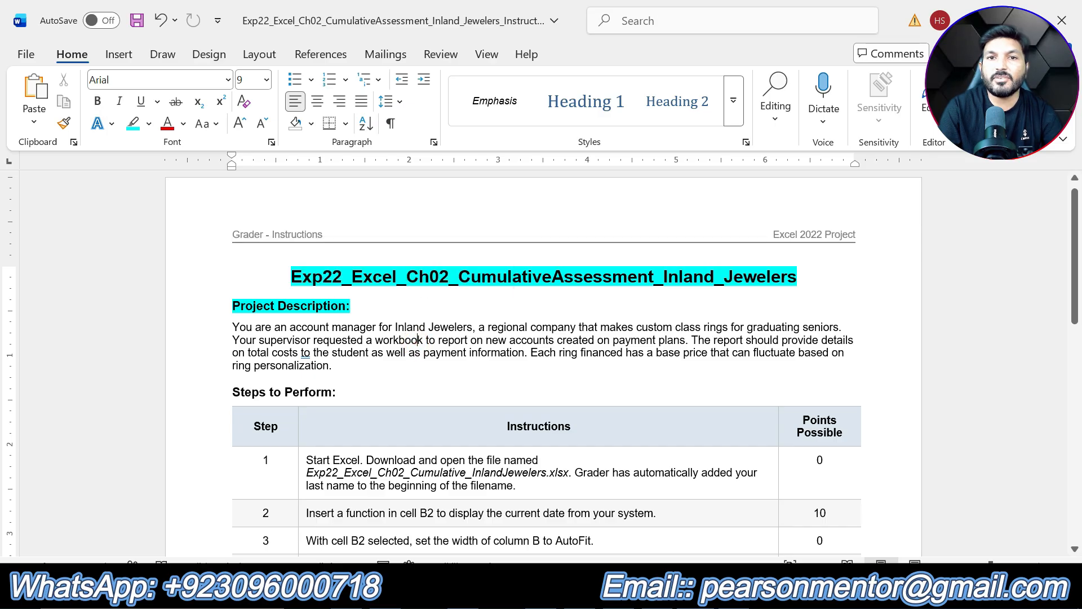
pyautogui.moveTo(361, 365); pyautogui.dragTo(232, 327)
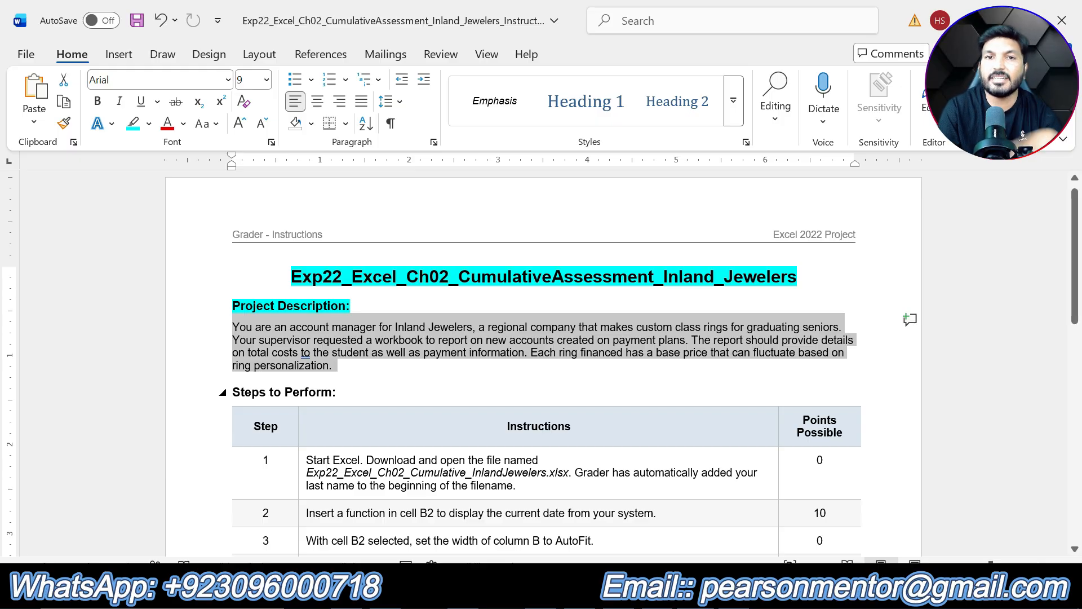
pyautogui.click(340, 393)
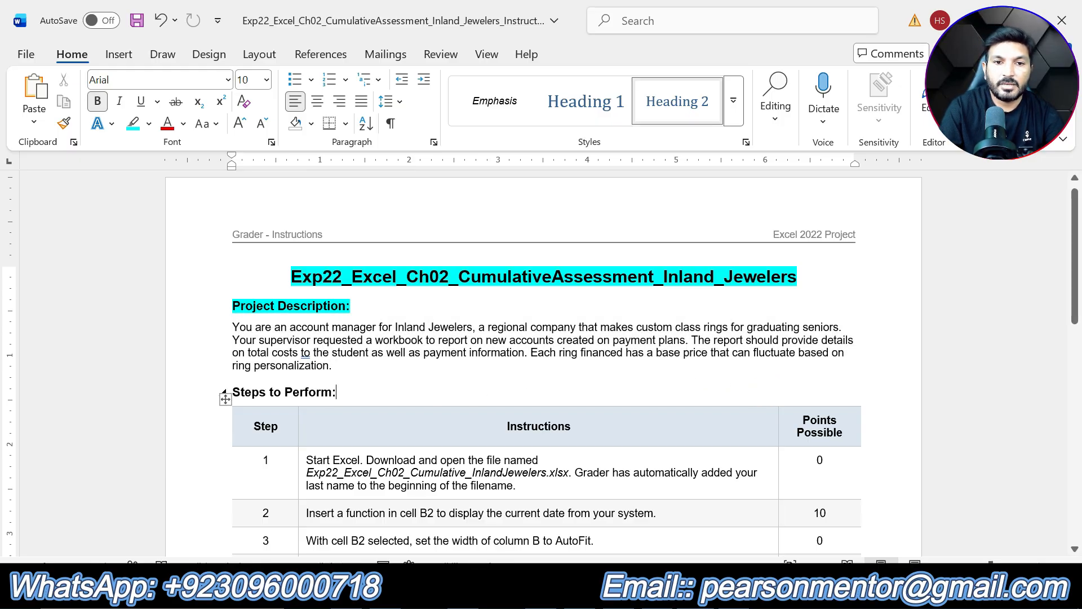
pyautogui.moveTo(341, 393); pyautogui.dragTo(233, 392)
pyautogui.click(317, 359)
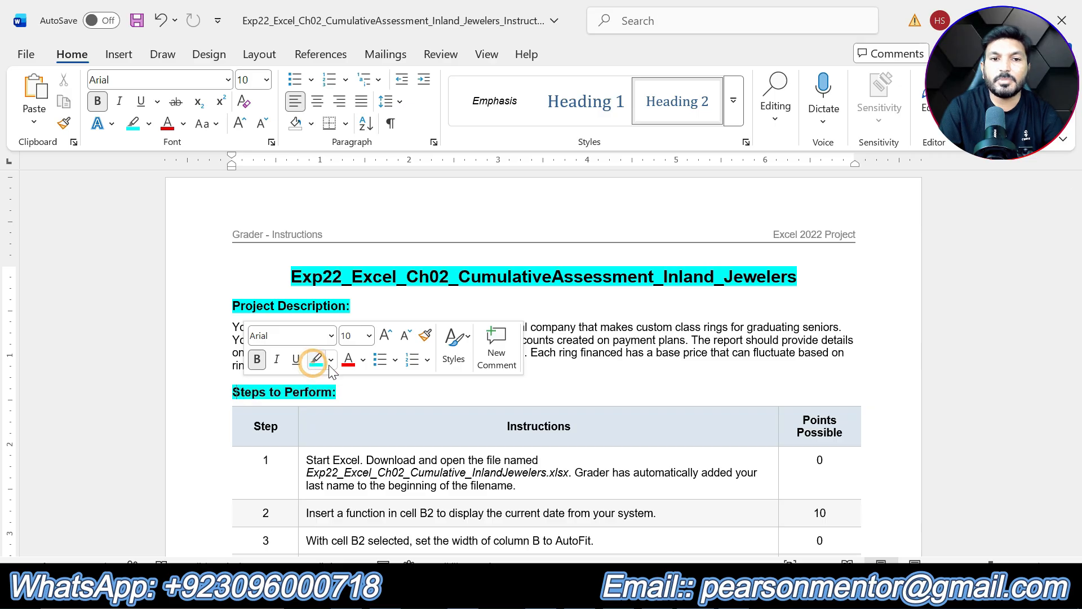
pyautogui.click(830, 327)
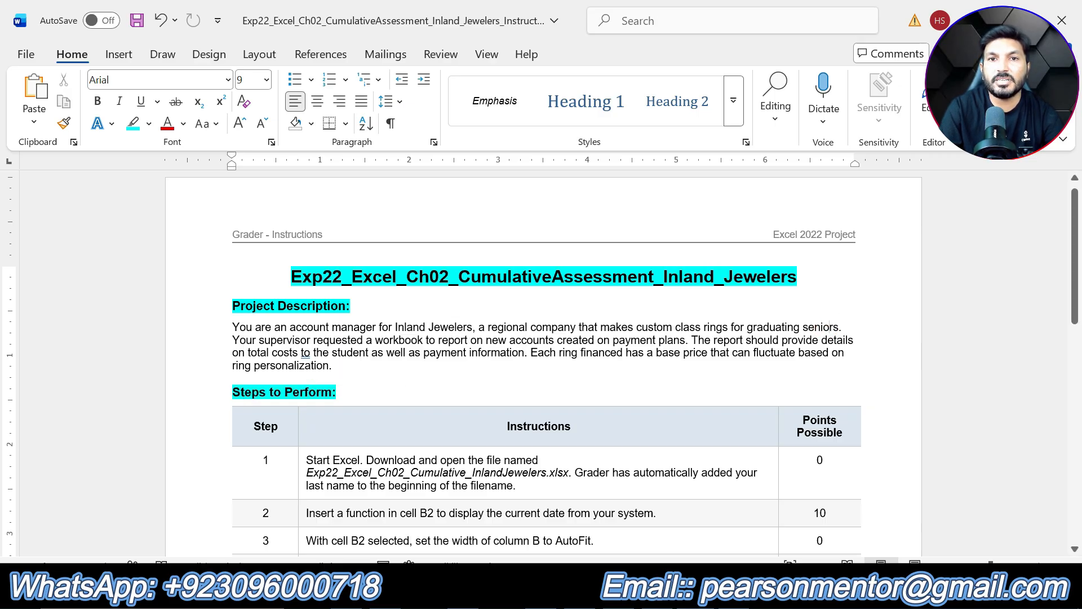
# Highlight the step 1 instruction in yellow and check the Inland Jewelers workbook in Excel before returning to the Word instructions
pyautogui.scroll(-10, 749, 328)
pyautogui.scroll(3, 749, 329)
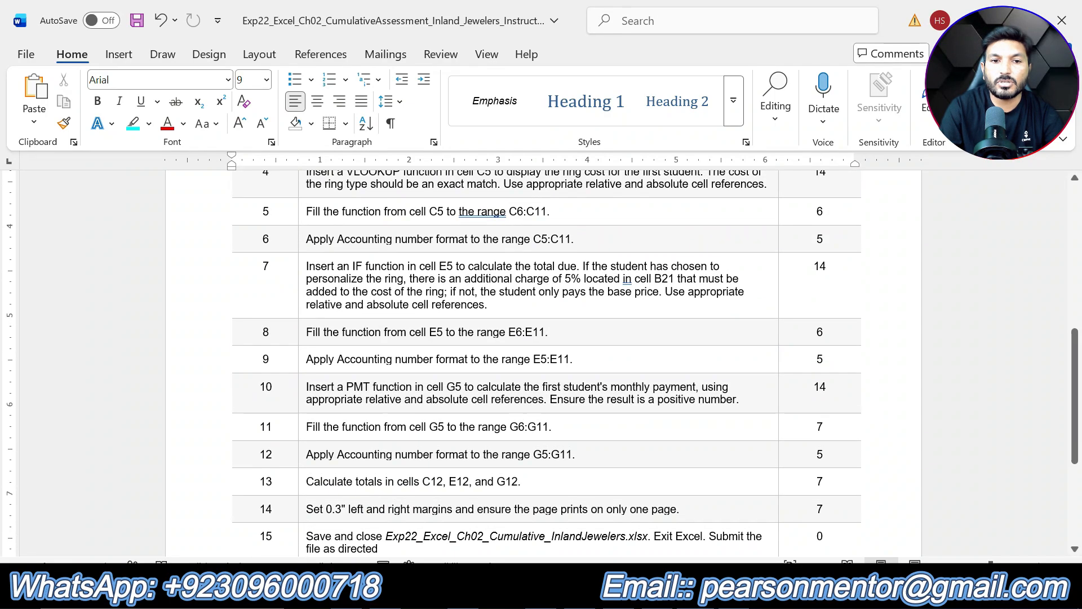
pyautogui.scroll(8, 541, 361)
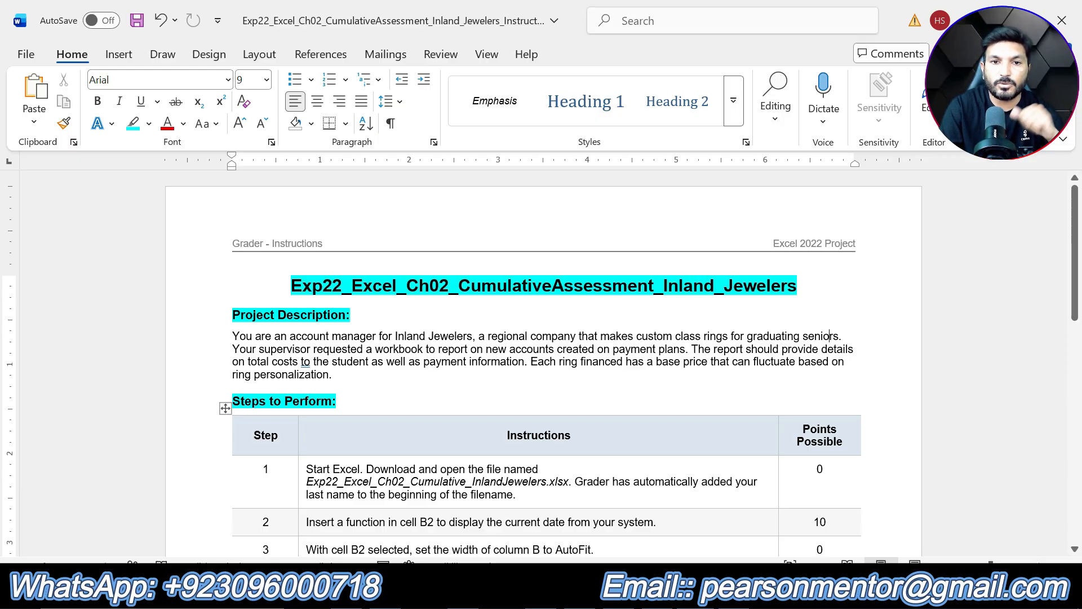
pyautogui.scroll(-3, 829, 248)
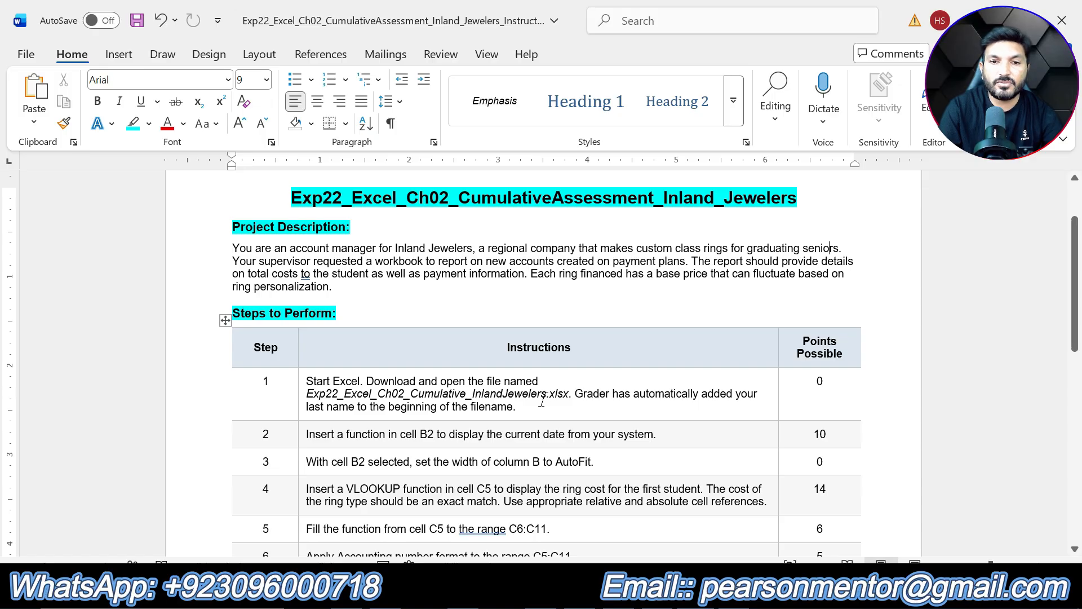
pyautogui.moveTo(541, 406); pyautogui.dragTo(318, 381)
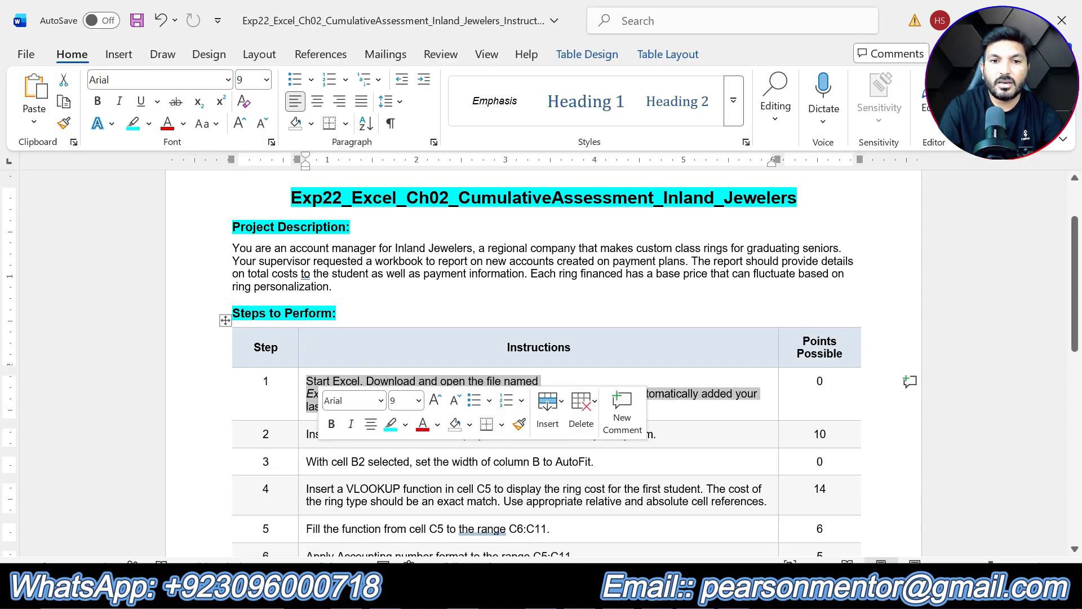
pyautogui.click(406, 429)
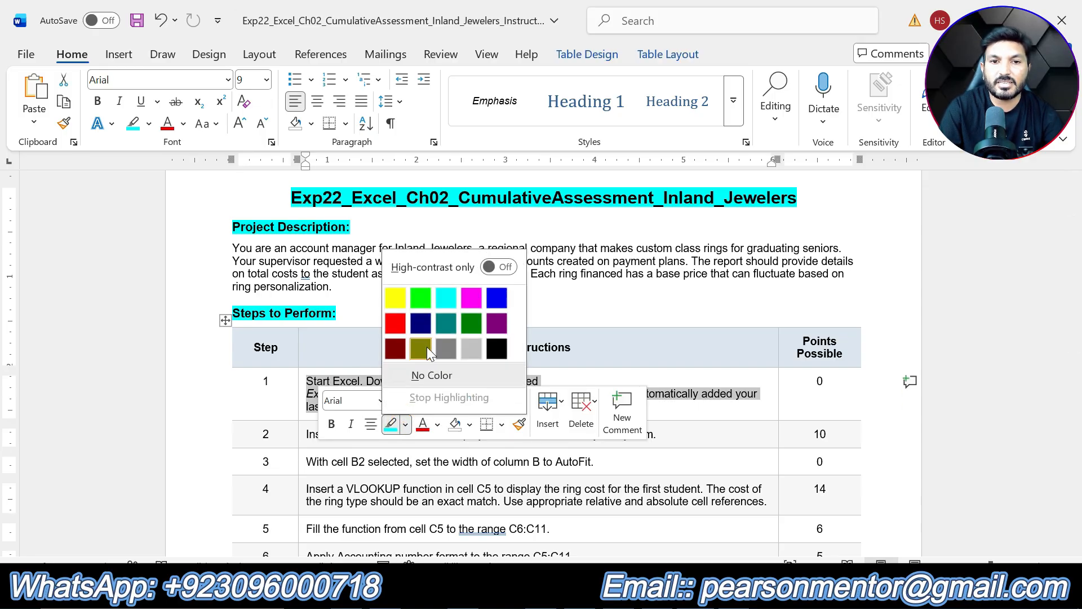
pyautogui.click(397, 294)
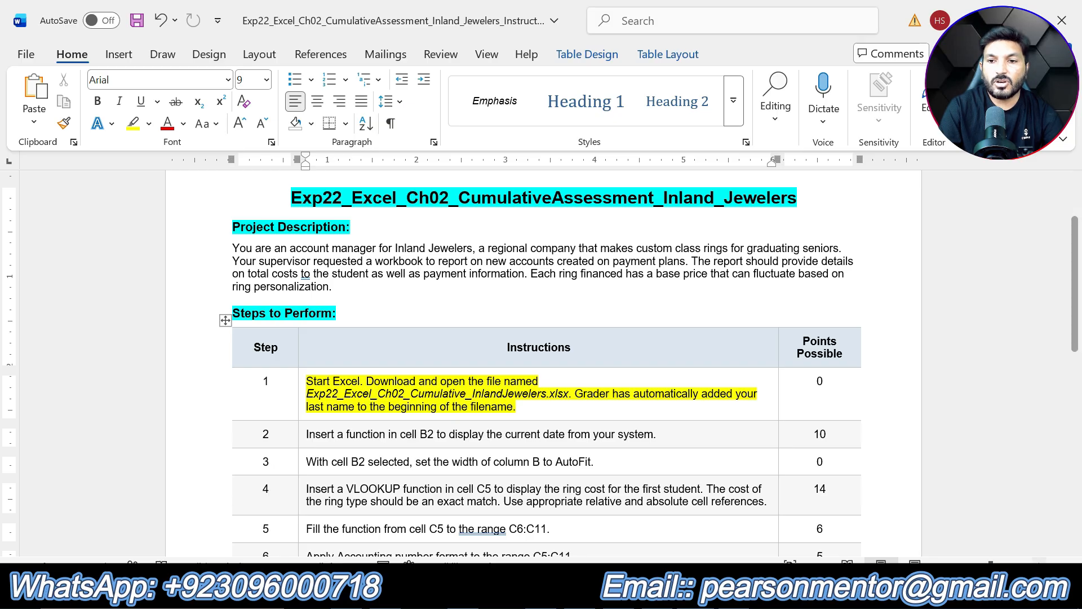
pyautogui.keyDown('ctrl'); pyautogui.scroll(2, 558, 430); pyautogui.keyUp('ctrl')
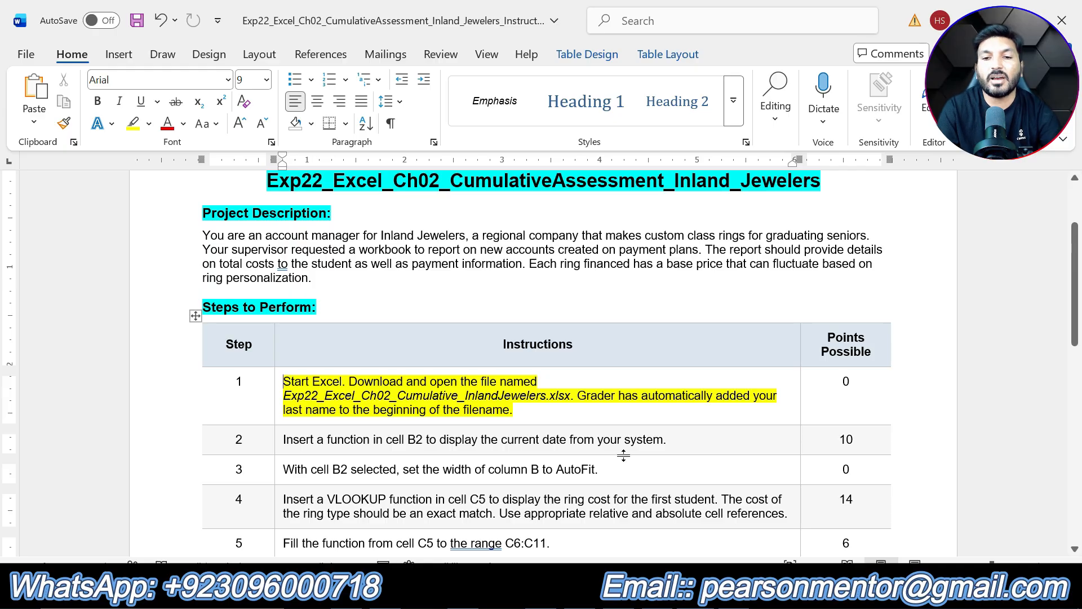
pyautogui.click(702, 589)
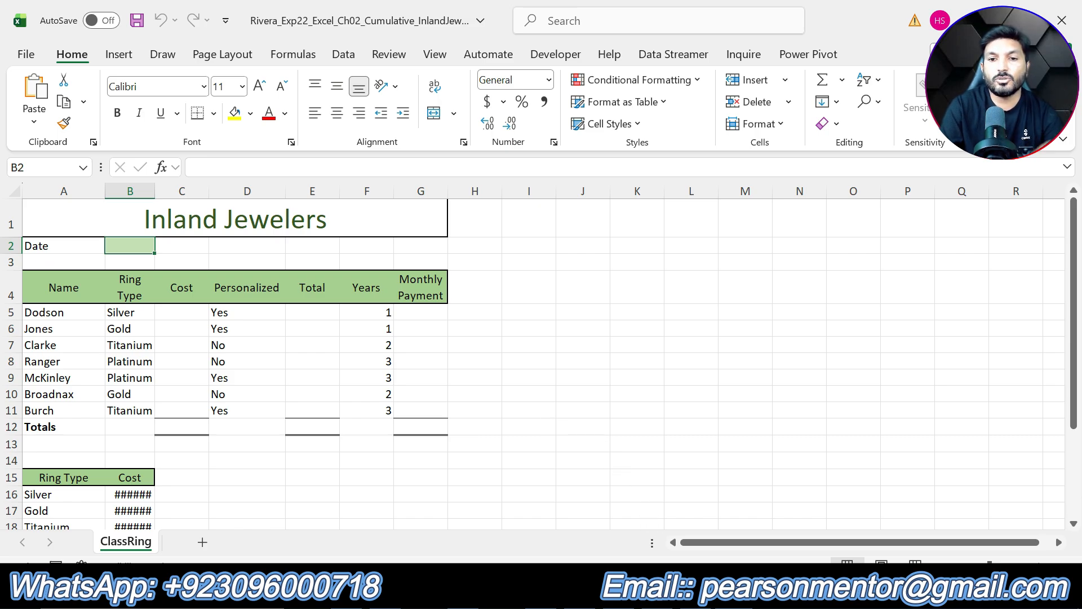
pyautogui.hotkey('alt', 'Tab')
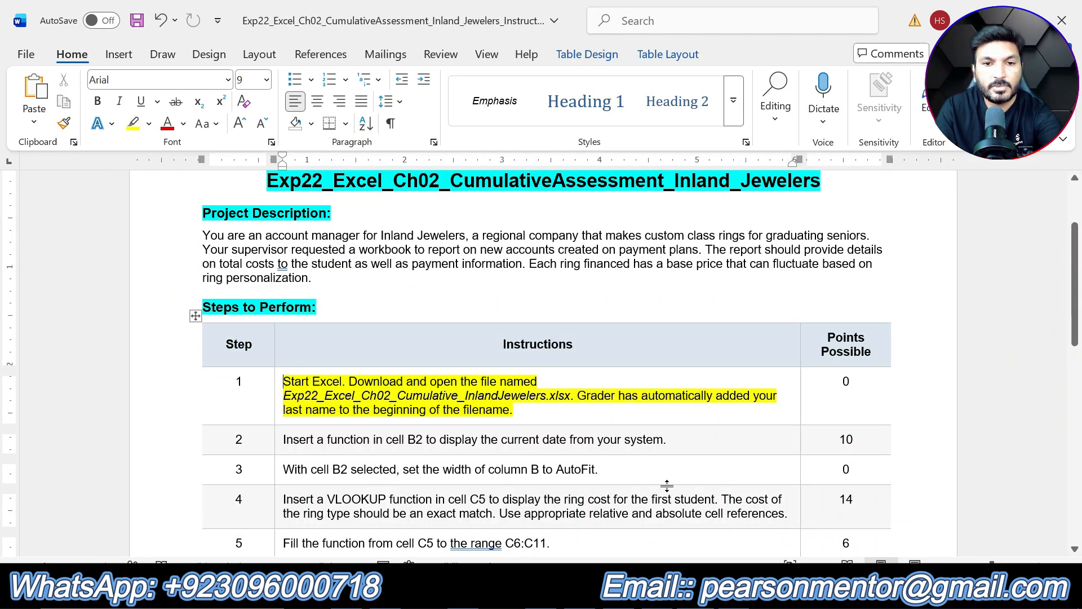
# Undo the yellow highlight on the step 1 instruction and highlight the step 2 instruction in yellow instead
pyautogui.hotkey('ctrl', 'z')
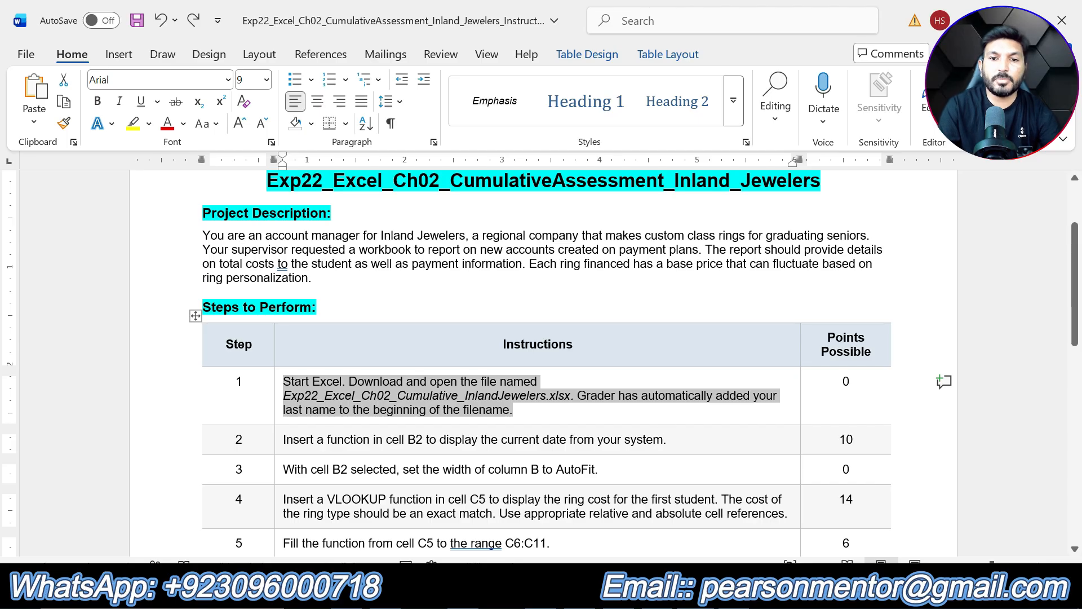
pyautogui.moveTo(668, 439); pyautogui.dragTo(282, 439)
pyautogui.click(366, 407)
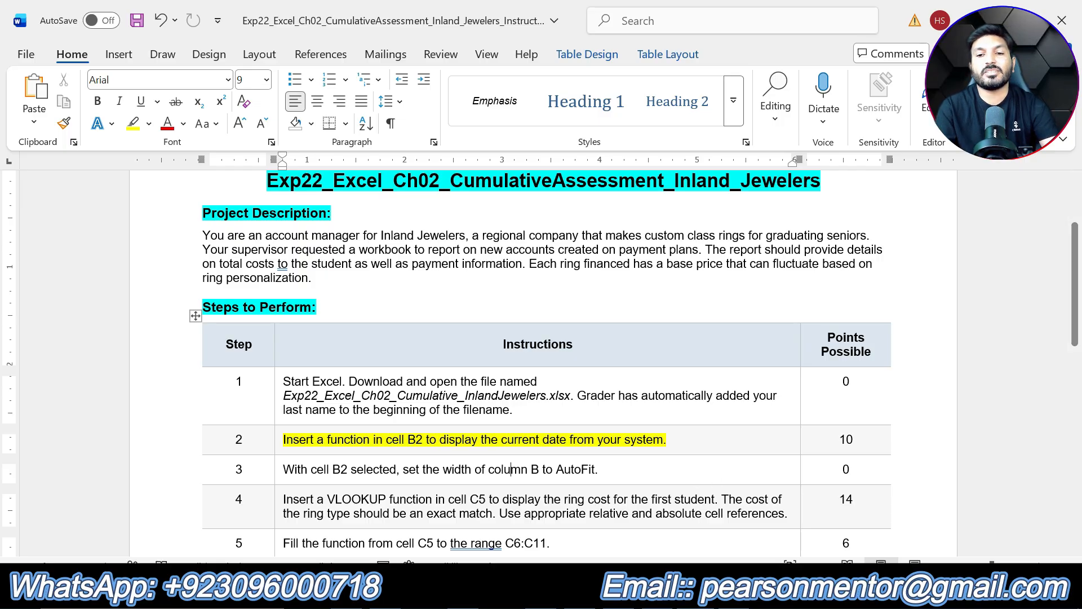
# Switch to the Excel workbook and enter the TODAY function in cell B2
pyautogui.hotkey('alt', 'Tab')
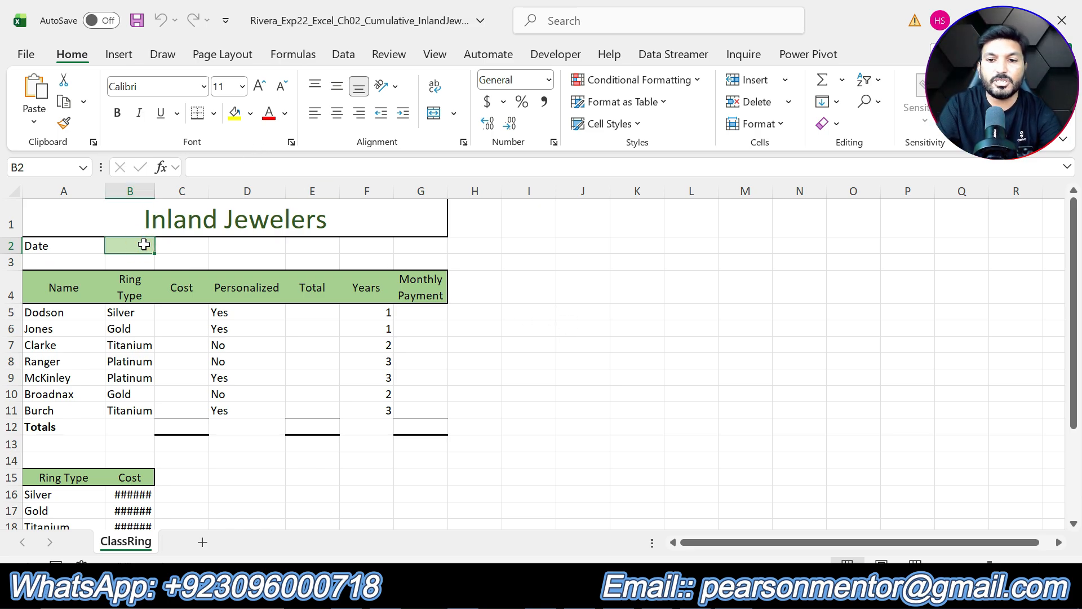
pyautogui.write('=')
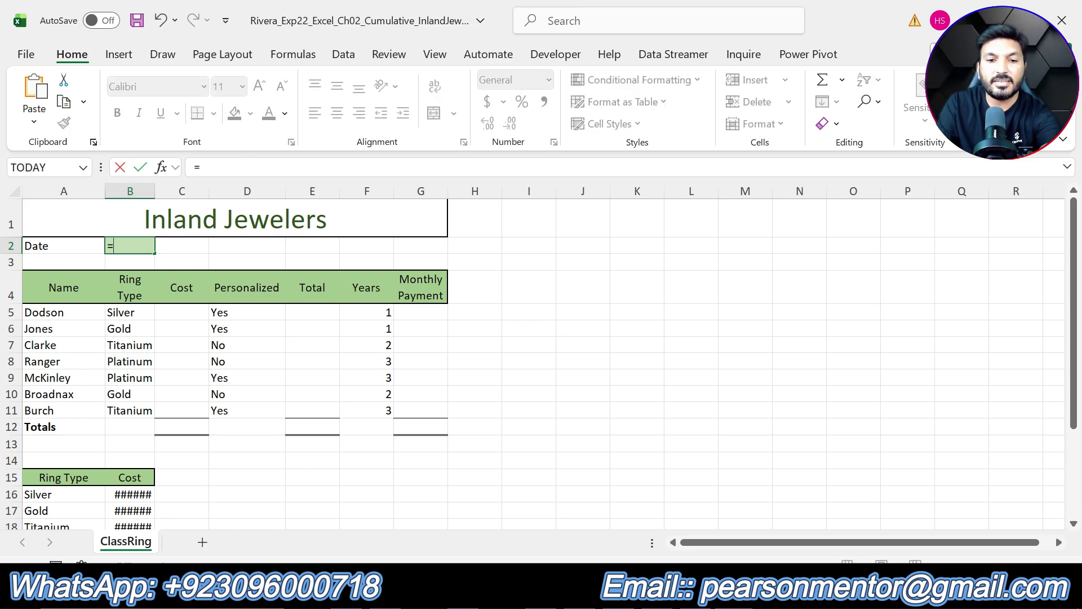
pyautogui.write('today')
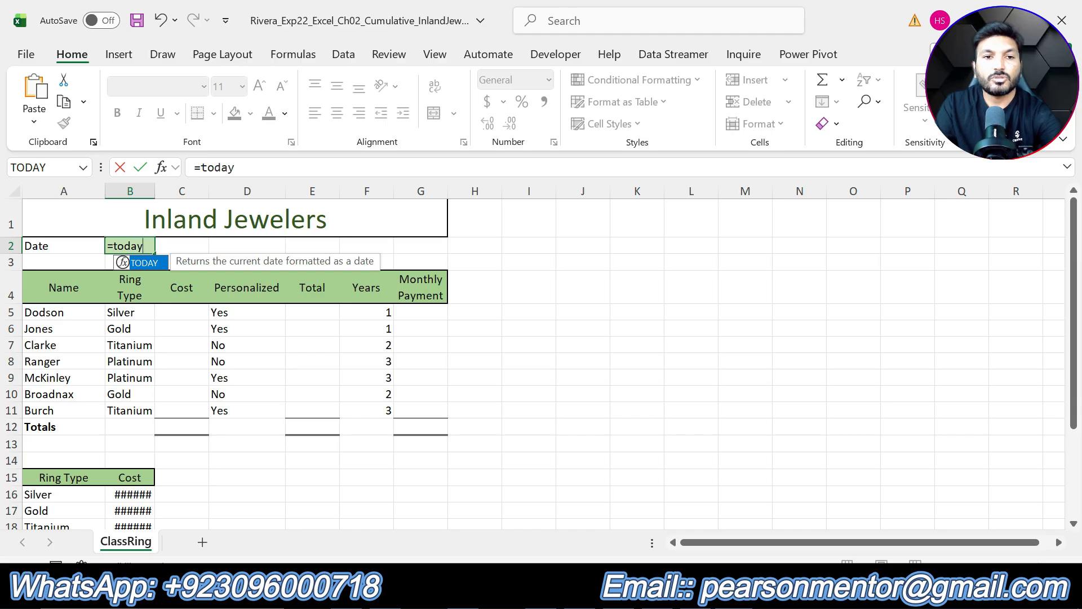
pyautogui.doubleClick(154, 262)
pyautogui.press('Return')
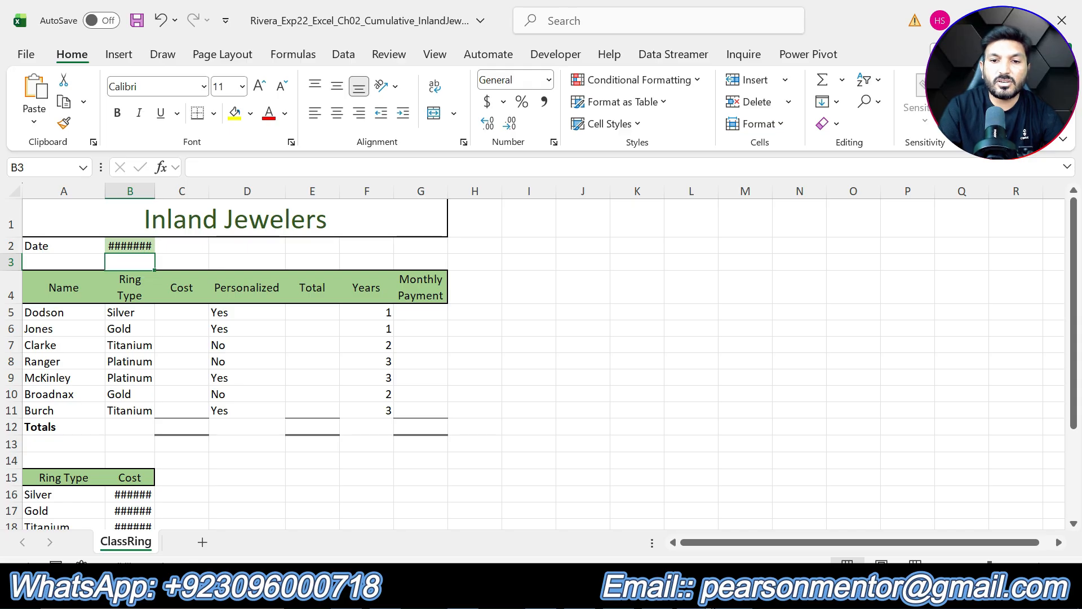
# Return to the Word instructions and move the yellow highlight from step 2 to the step 3 instruction
pyautogui.hotkey('alt', 'Tab')
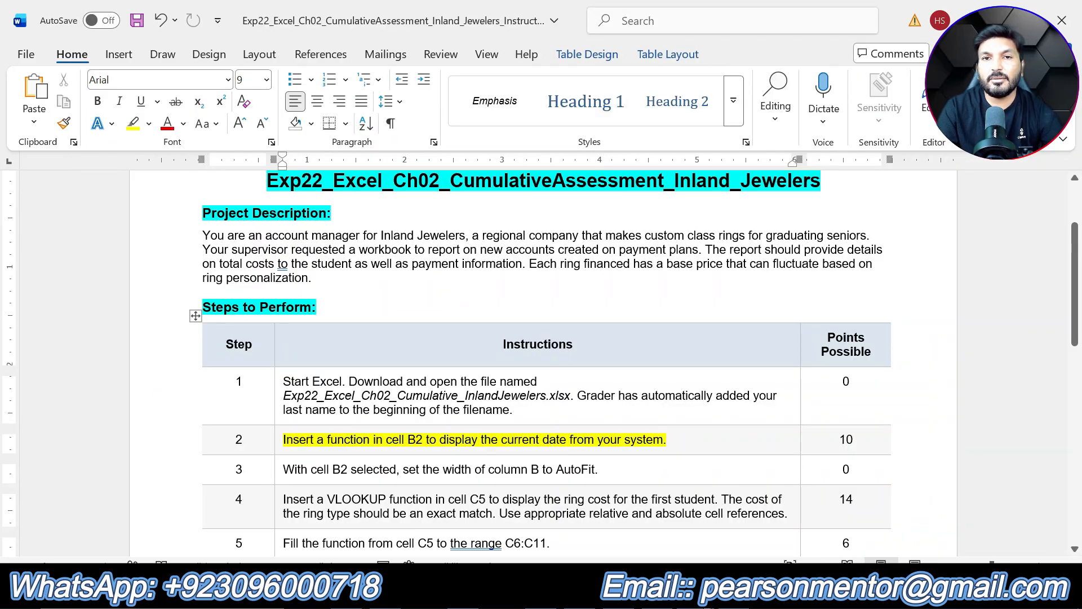
pyautogui.moveTo(595, 469); pyautogui.dragTo(333, 460)
pyautogui.click(367, 437)
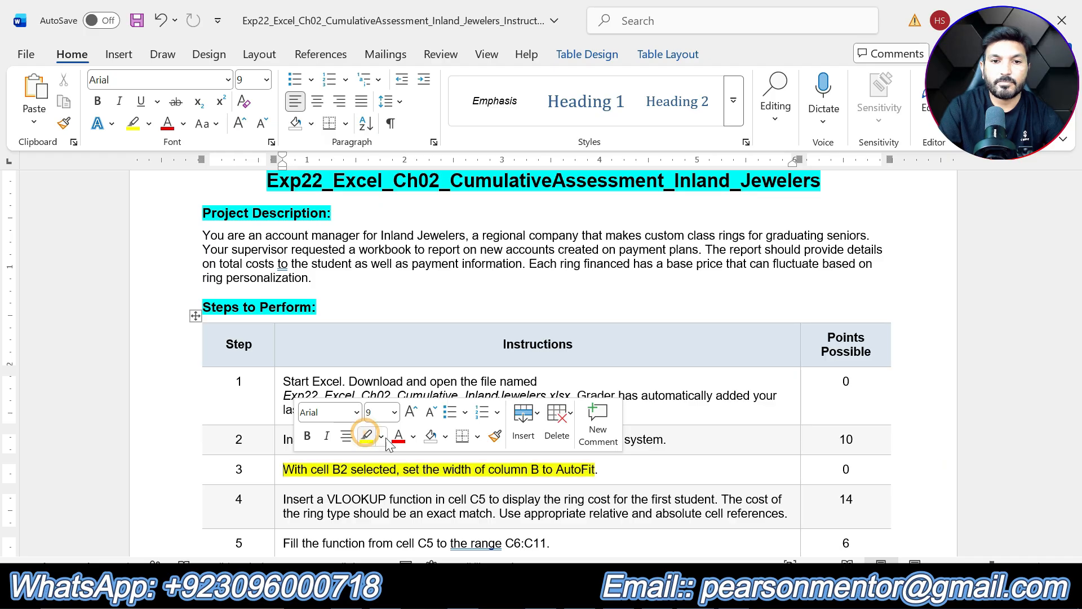
pyautogui.click(631, 472)
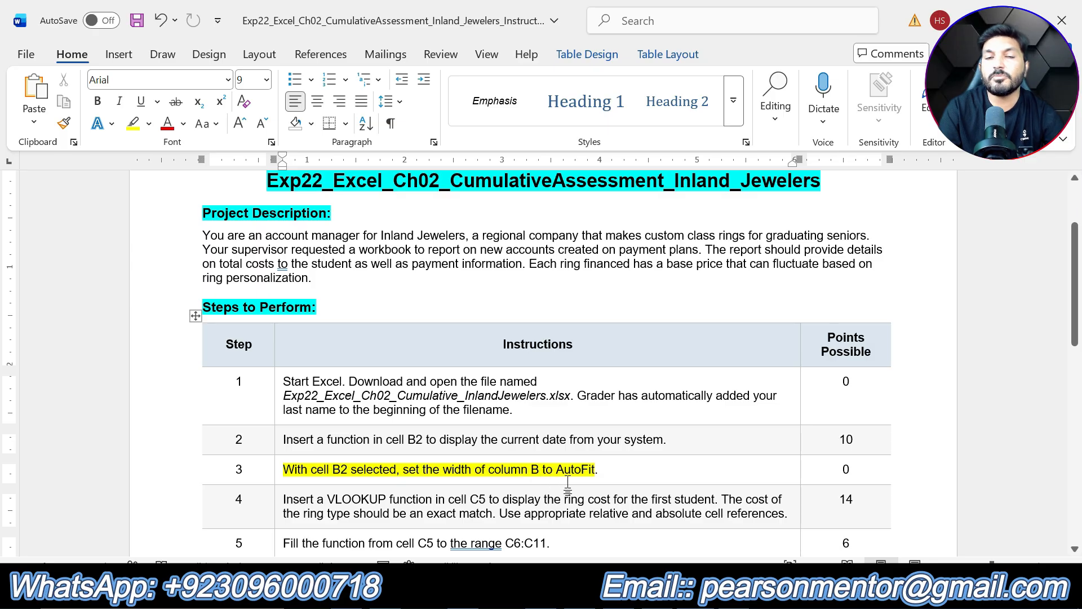
# Switch to the Excel workbook, AutoFit the width of column B, and select cell B2
pyautogui.click(420, 593)
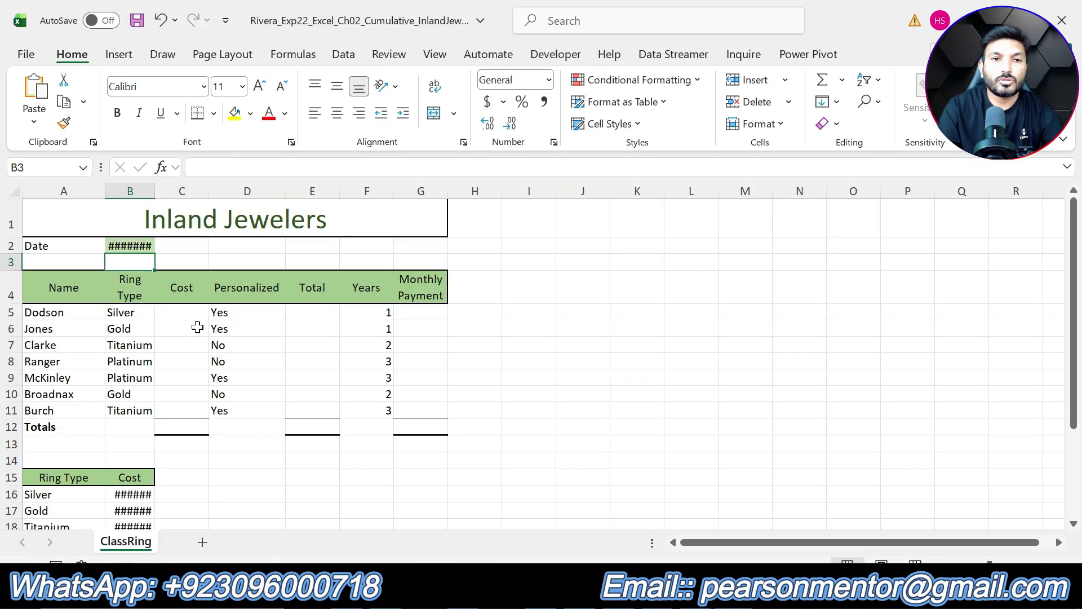
pyautogui.click(131, 191)
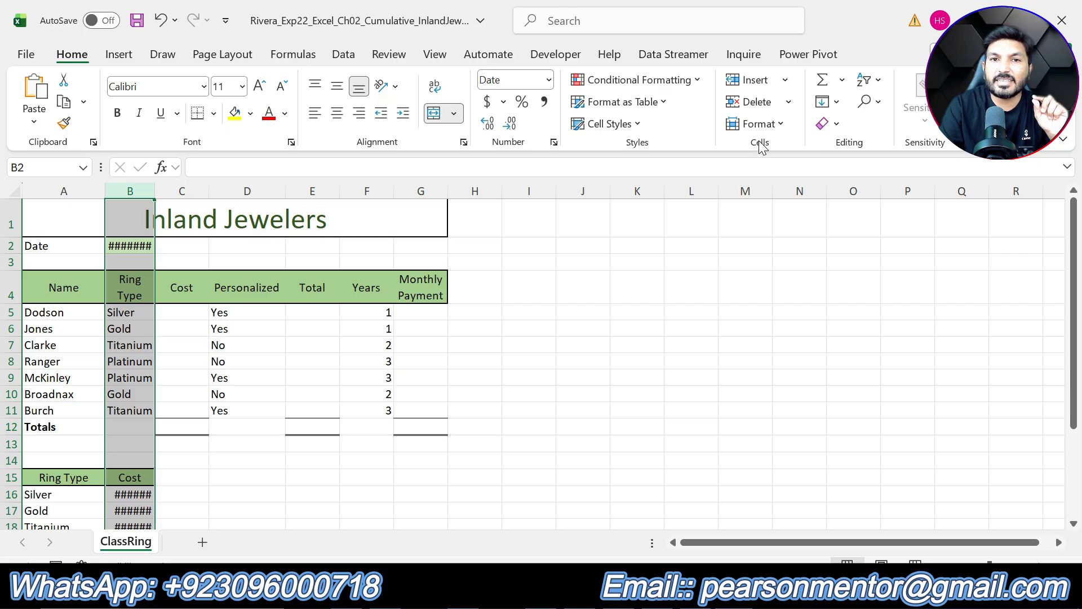
pyautogui.click(780, 125)
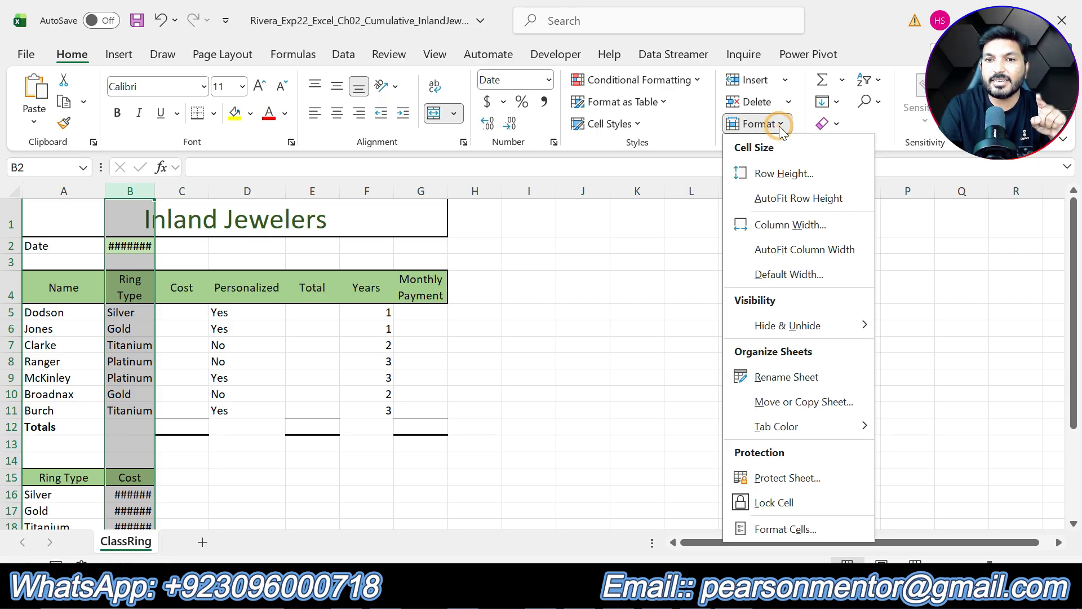
pyautogui.click(817, 258)
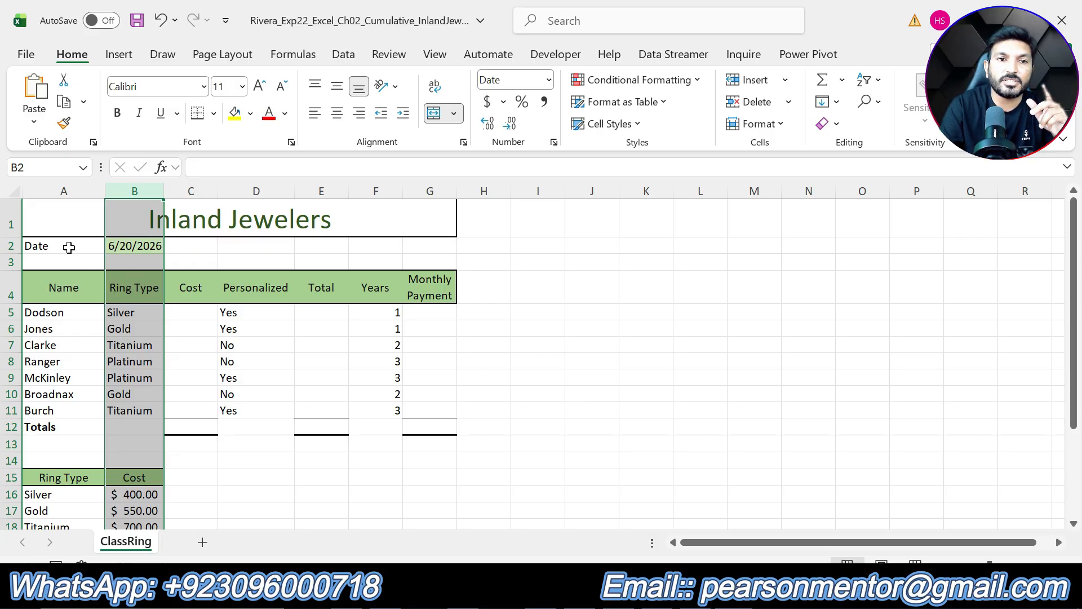
pyautogui.click(118, 246)
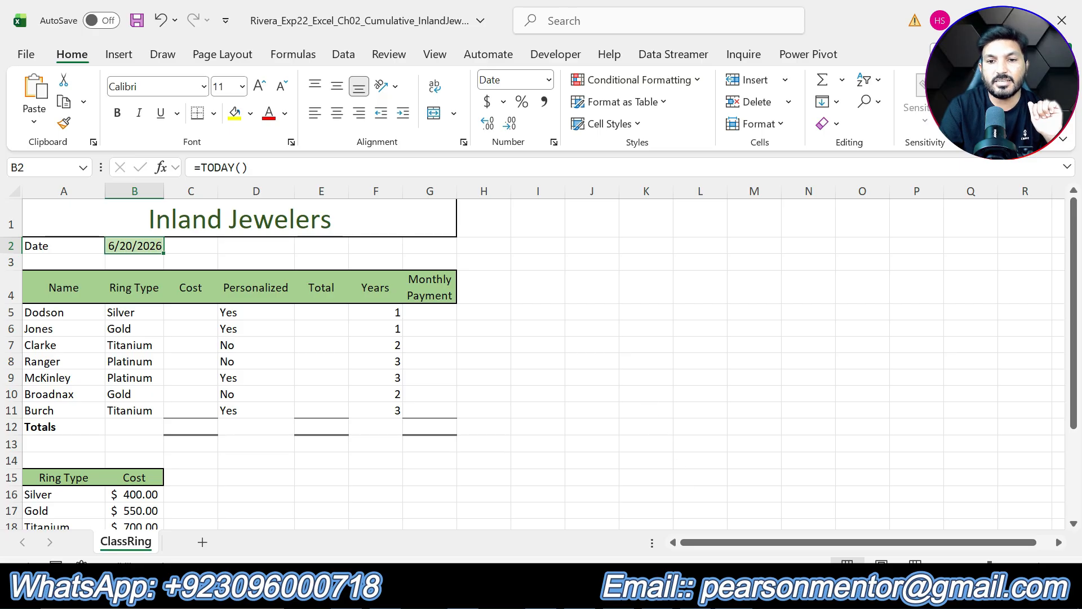
# Return to the Word instructions, undo the step 3 highlight, and highlight the step 4 VLOOKUP instruction in yellow
pyautogui.hotkey('alt', 'Tab')
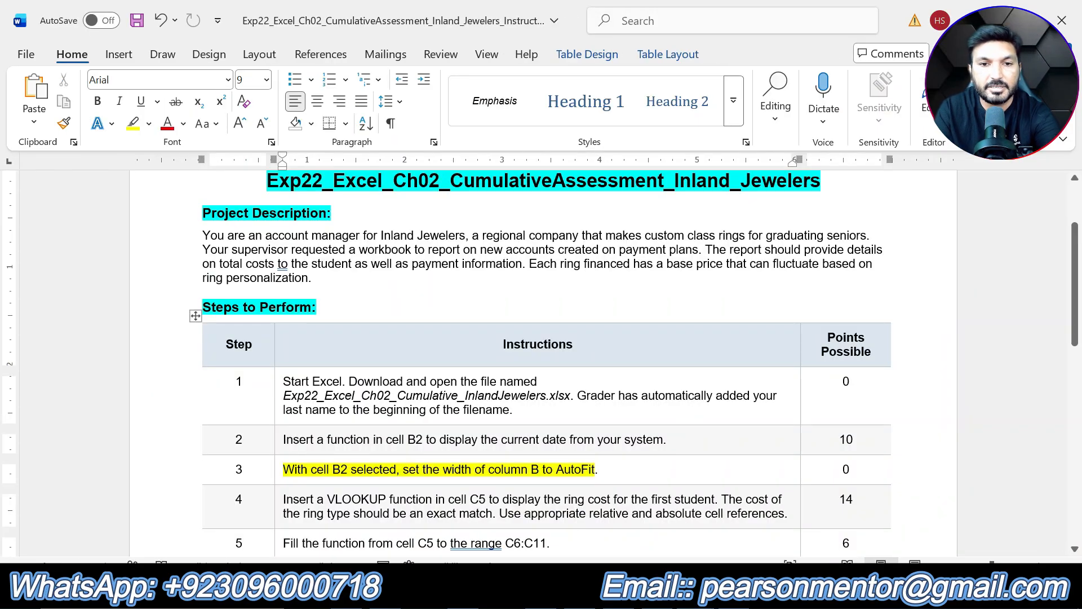
pyautogui.hotkey('ctrl', 'z')
pyautogui.scroll(-5, 634, 451)
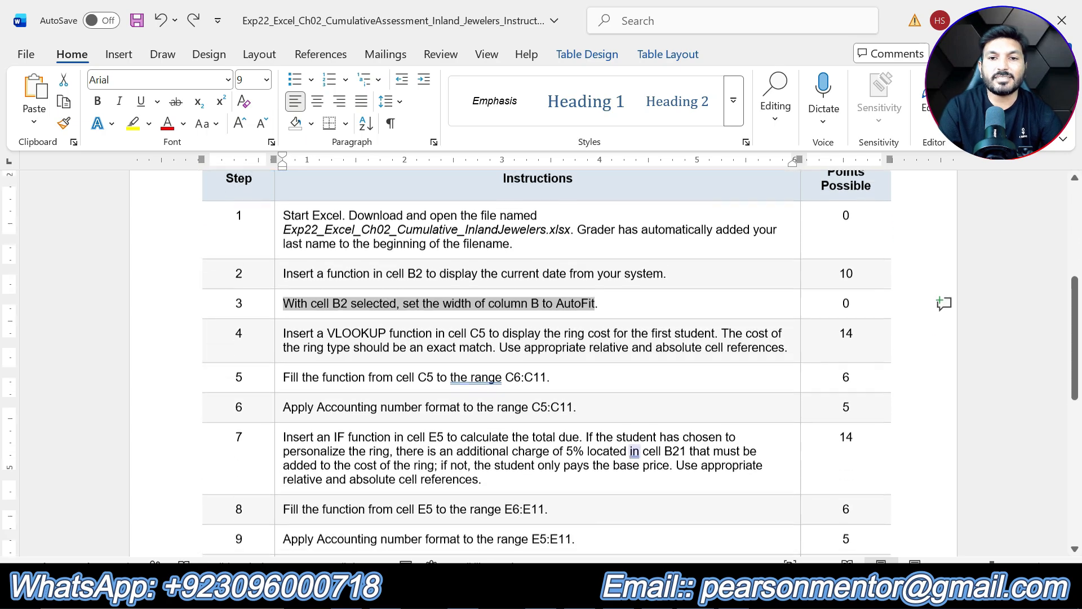
pyautogui.scroll(-2, 634, 451)
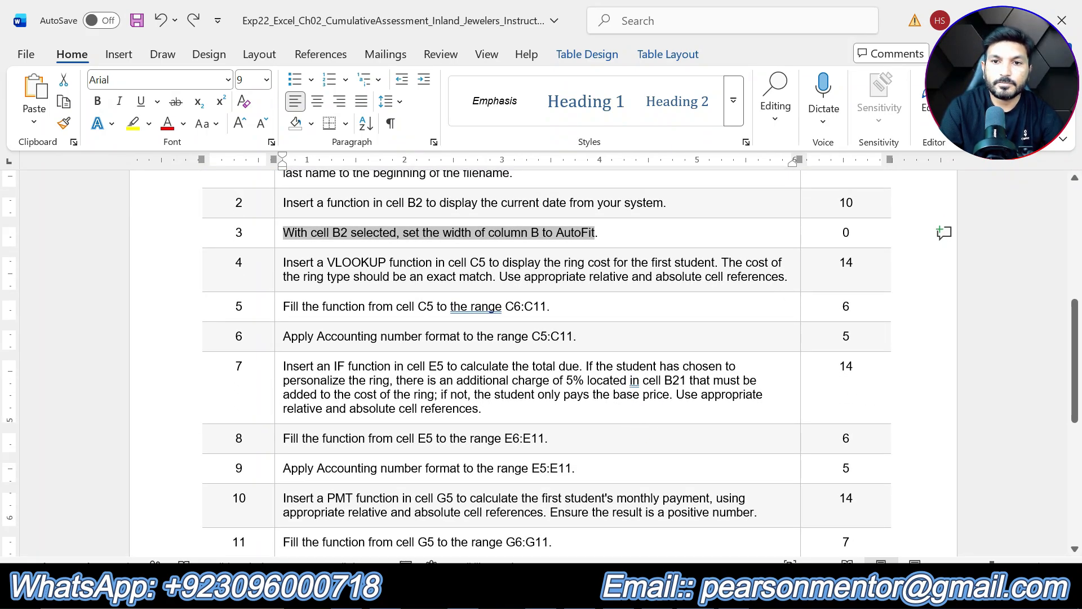
pyautogui.moveTo(787, 277); pyautogui.dragTo(283, 264)
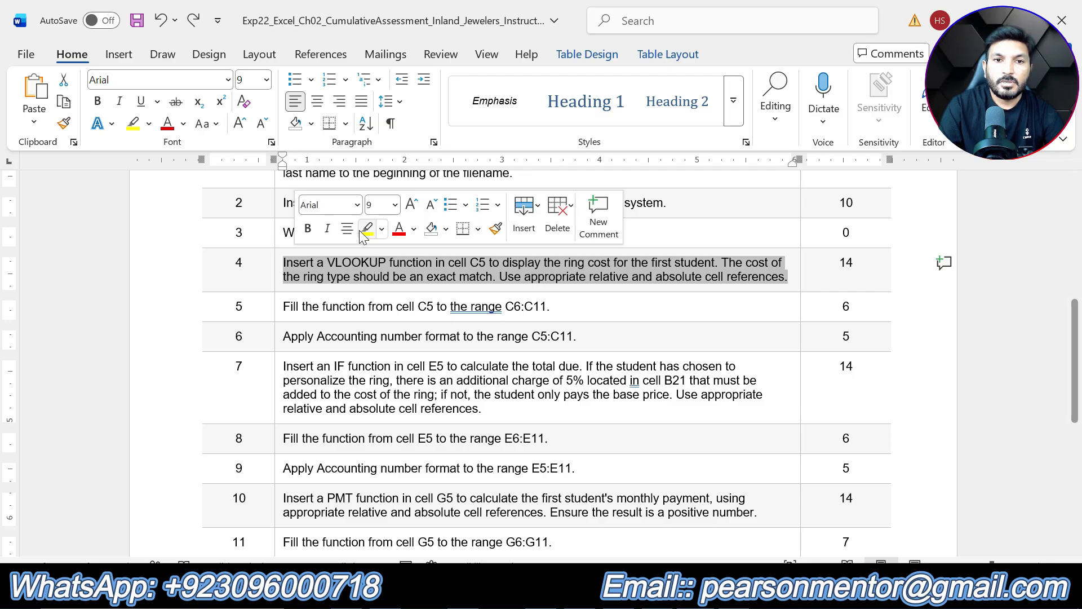
pyautogui.click(370, 228)
pyautogui.click(501, 282)
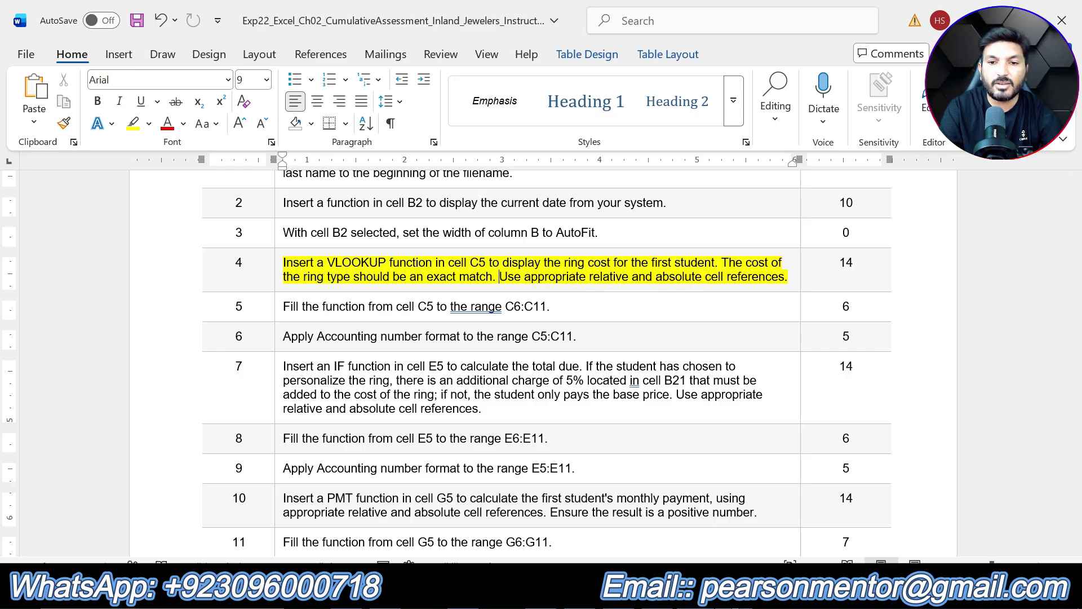
# Switch to the Excel workbook, start a VLOOKUP function in cell C5, and open its function arguments clear of the data
pyautogui.hotkey('alt', 'Tab')
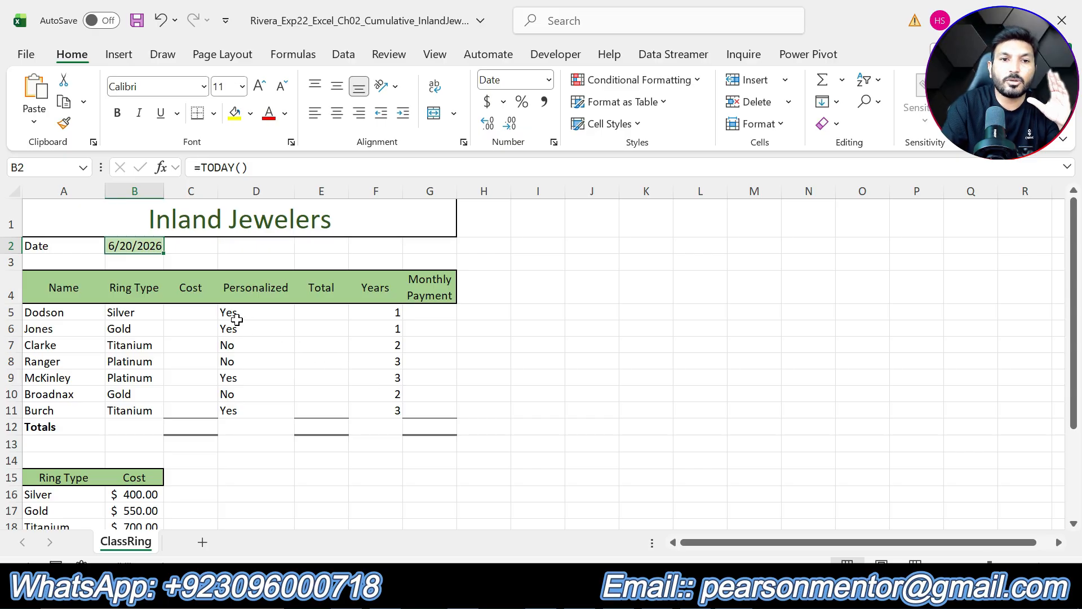
pyautogui.click(196, 312)
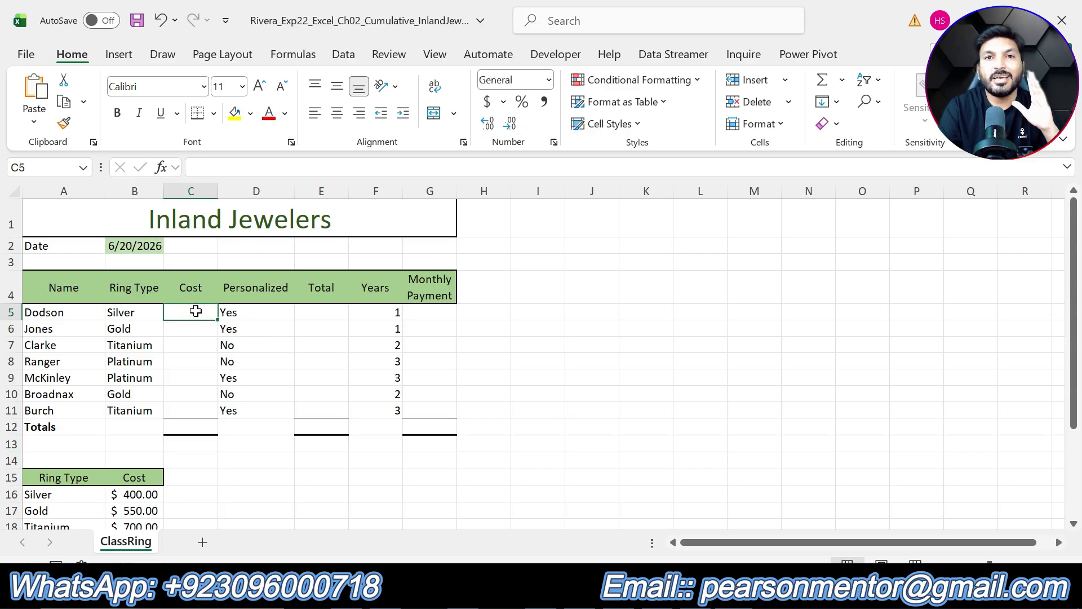
pyautogui.write('=')
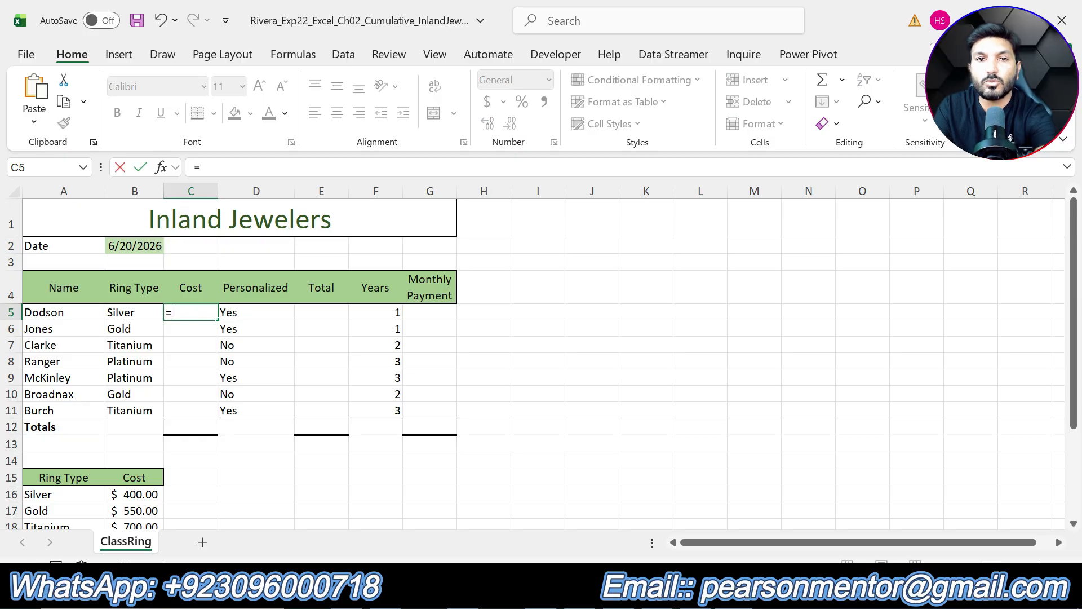
pyautogui.write('vl')
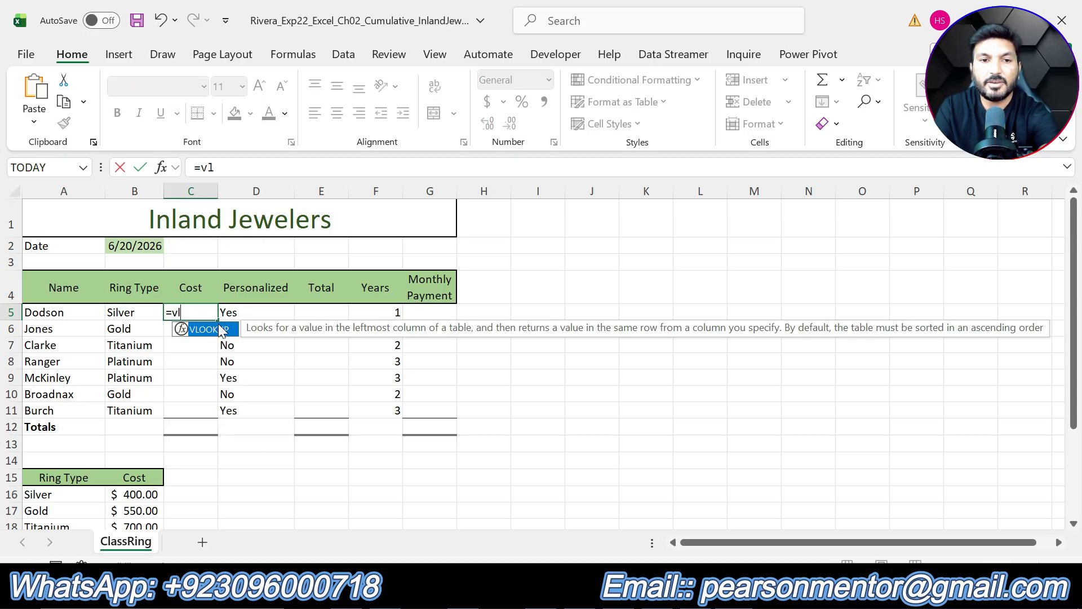
pyautogui.doubleClick(212, 336)
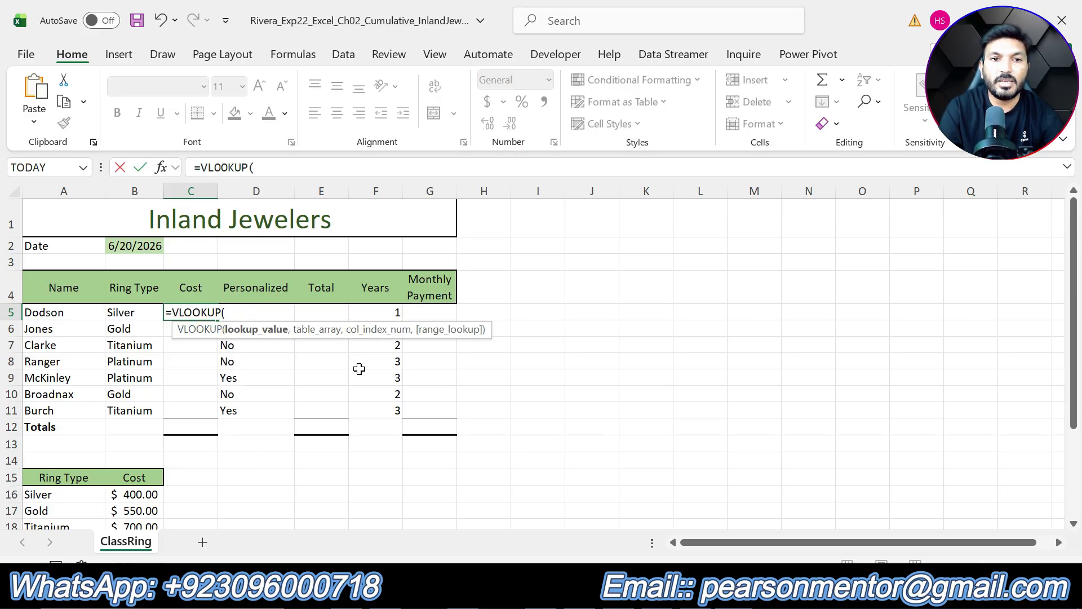
pyautogui.click(161, 167)
pyautogui.moveTo(431, 289); pyautogui.dragTo(878, 171)
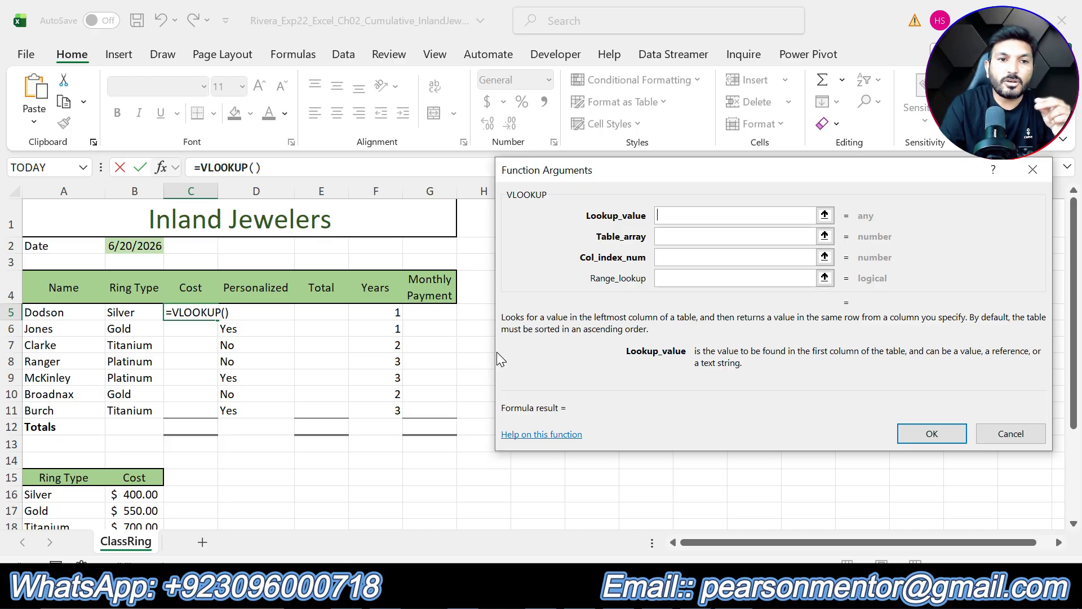
# Set the VLOOKUP lookup value to the first student's ring type in cell B5
pyautogui.scroll(-1, 446, 361)
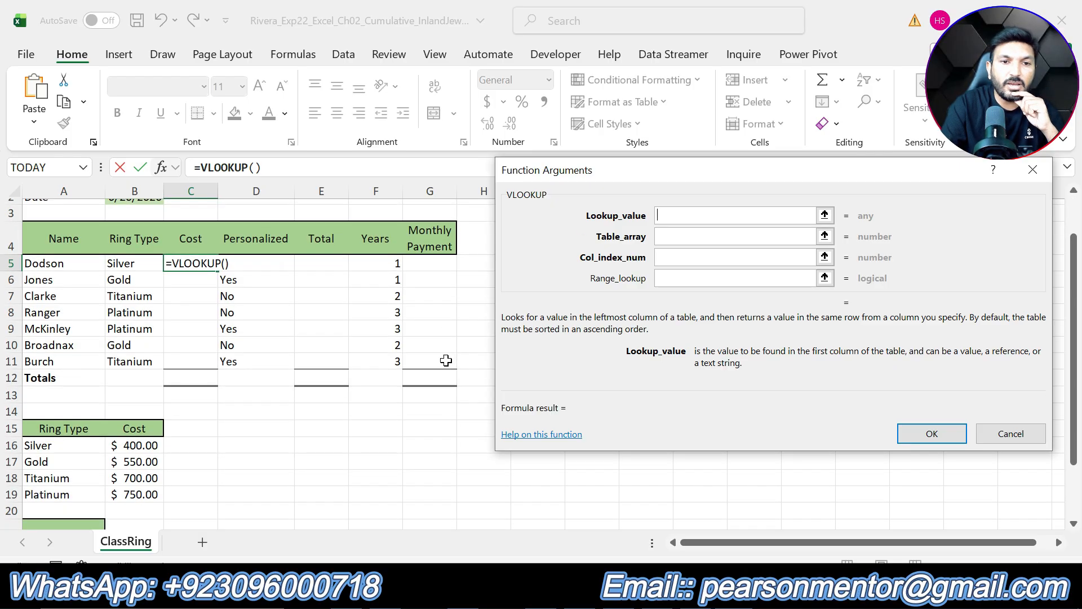
pyautogui.scroll(-1, 446, 361)
pyautogui.scroll(1, 445, 361)
pyautogui.click(121, 263)
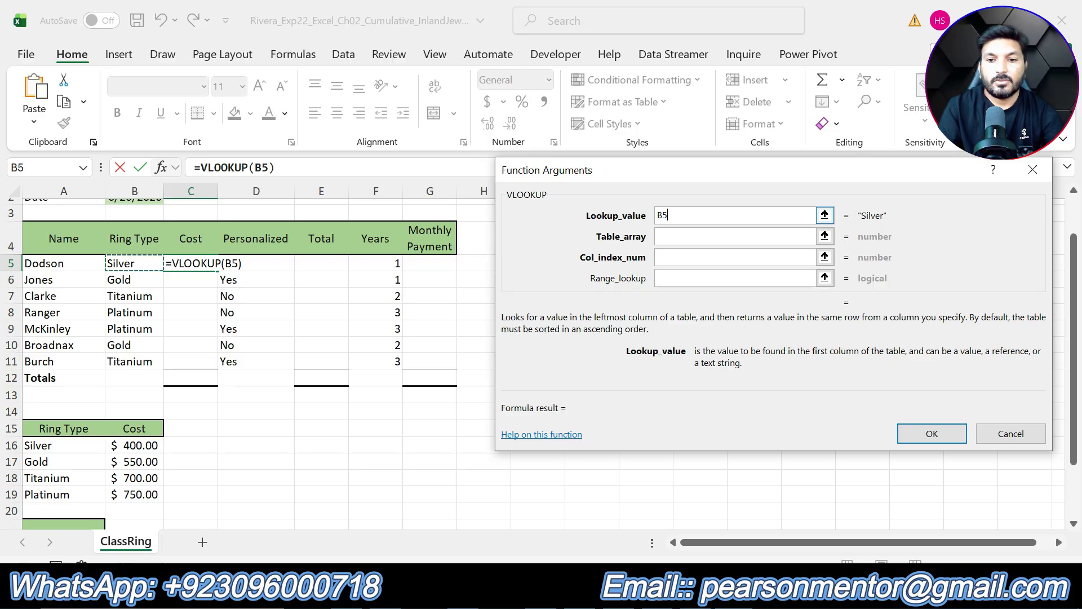
pyautogui.press('Tab')
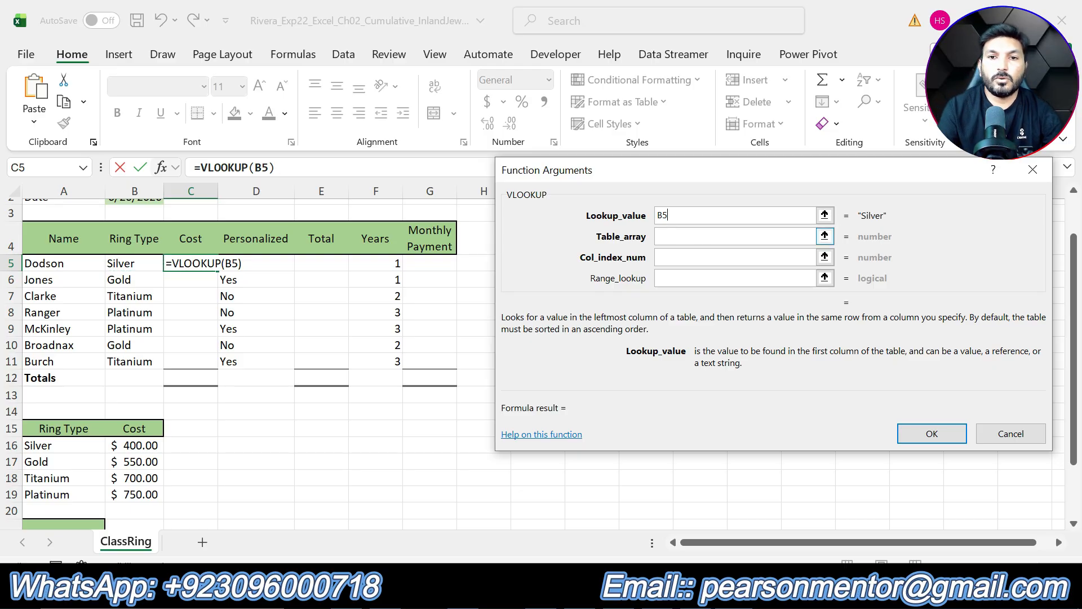
# Set the VLOOKUP table array to the ring cost table as the absolute range $A$16:$B$19
pyautogui.click(668, 236)
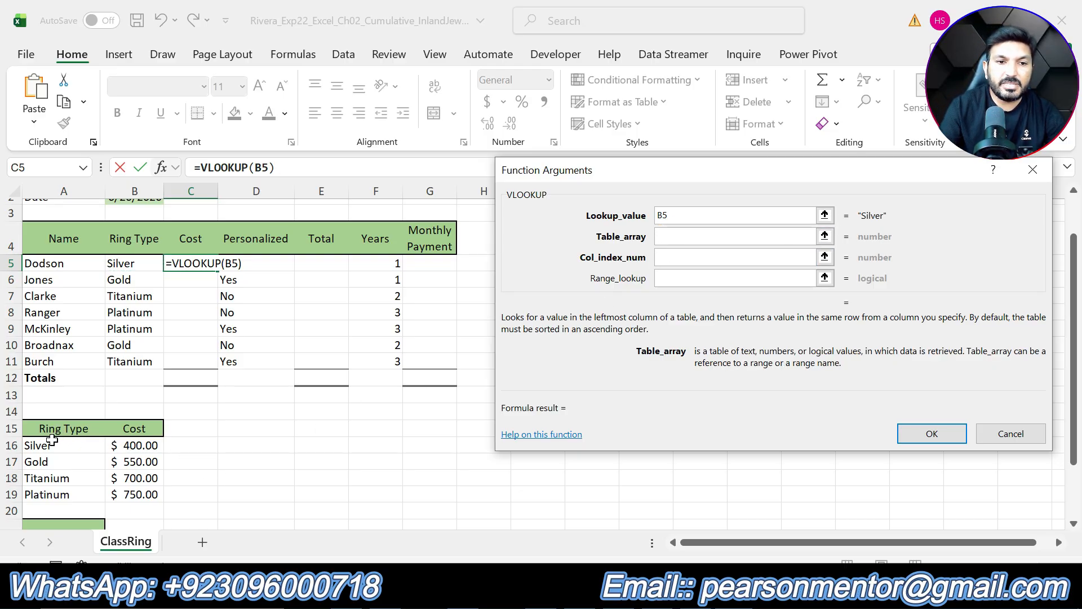
pyautogui.moveTo(47, 444); pyautogui.dragTo(119, 498)
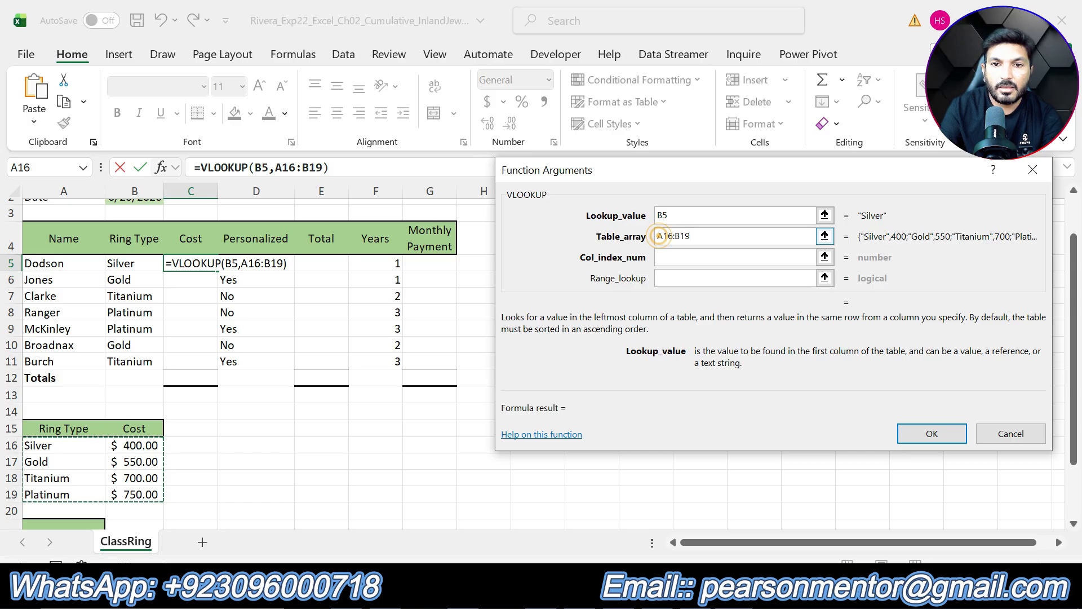
pyautogui.press('Tab')
pyautogui.click(658, 235)
pyautogui.write('$')
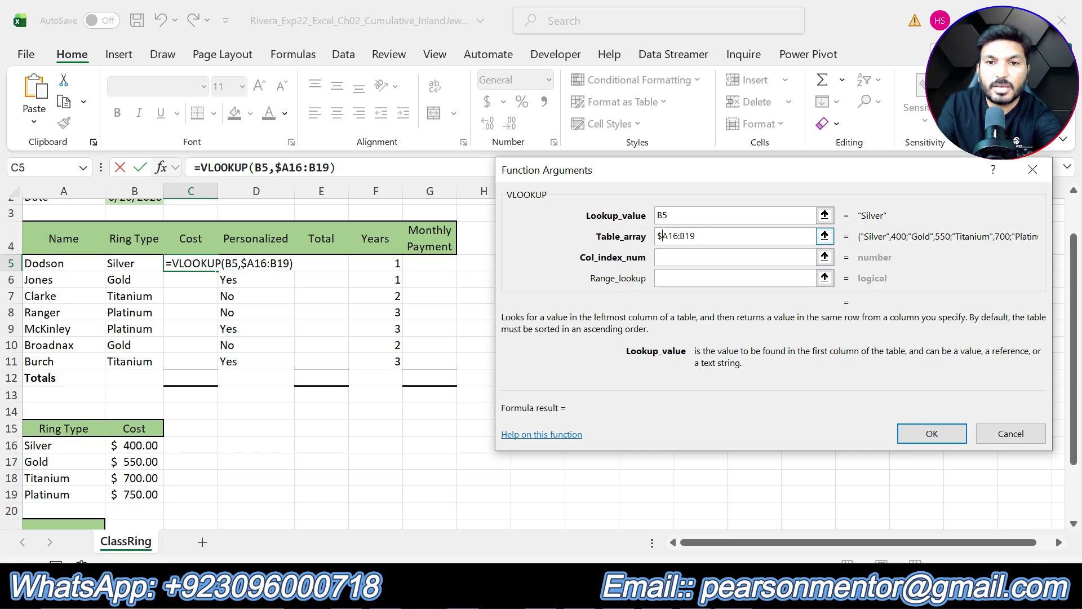
pyautogui.click(667, 235)
pyautogui.write('$')
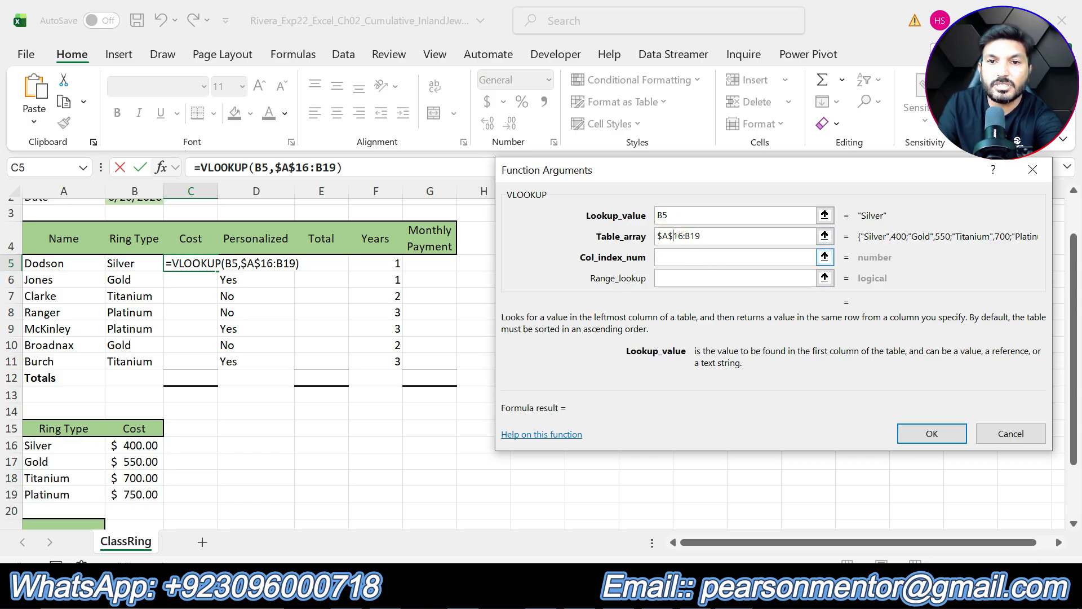
pyautogui.click(687, 236)
pyautogui.write('$')
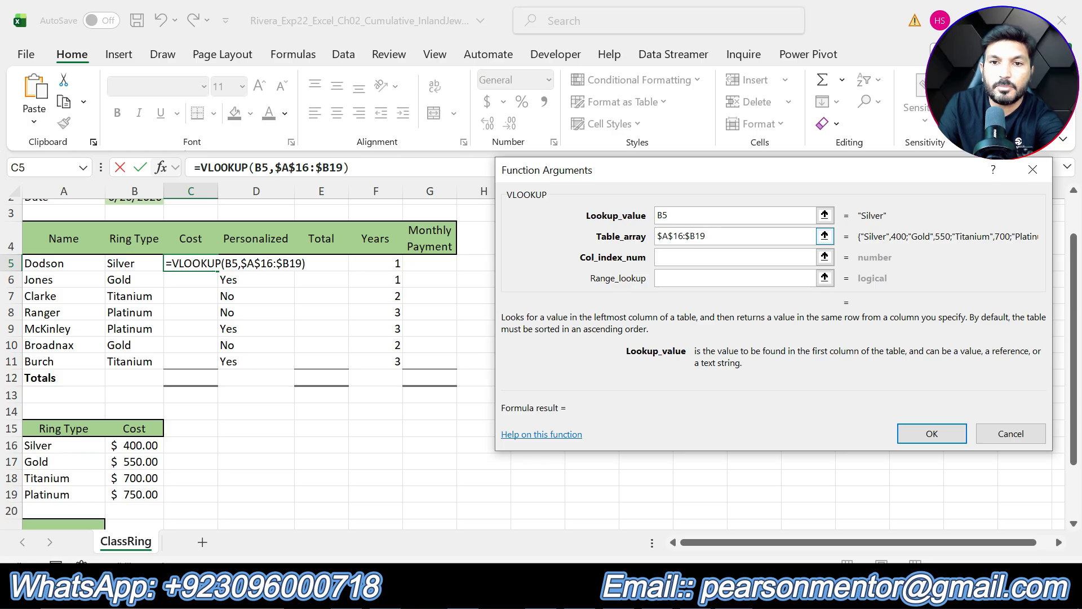
pyautogui.click(695, 236)
pyautogui.write('$')
# Set the column index number to 2 and the range lookup to FALSE, insert the function, and check C5 against the Silver cost
pyautogui.click(707, 258)
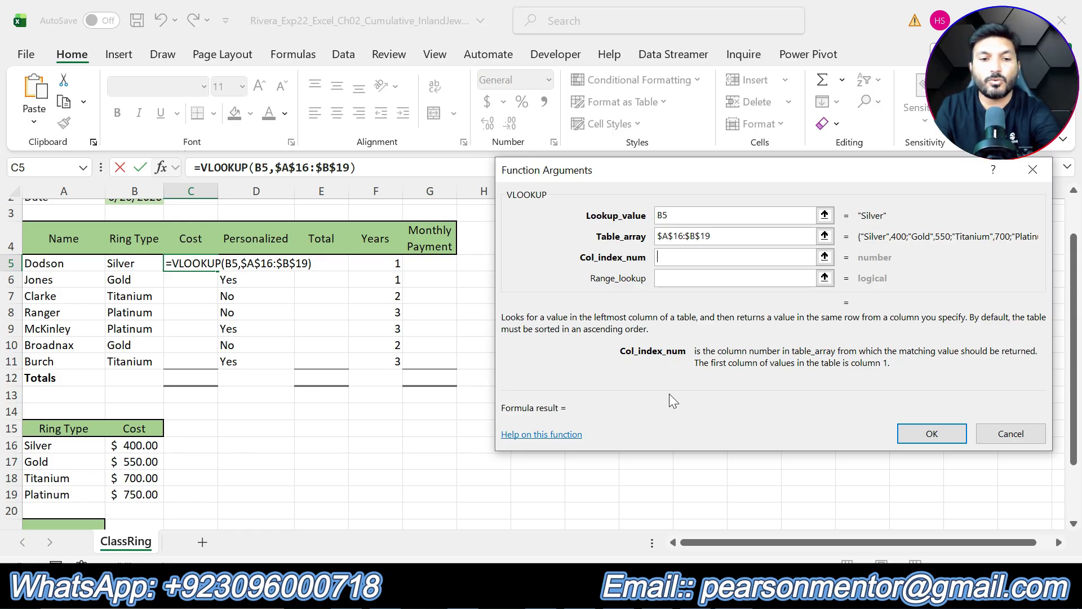
pyautogui.write('2')
pyautogui.click(687, 278)
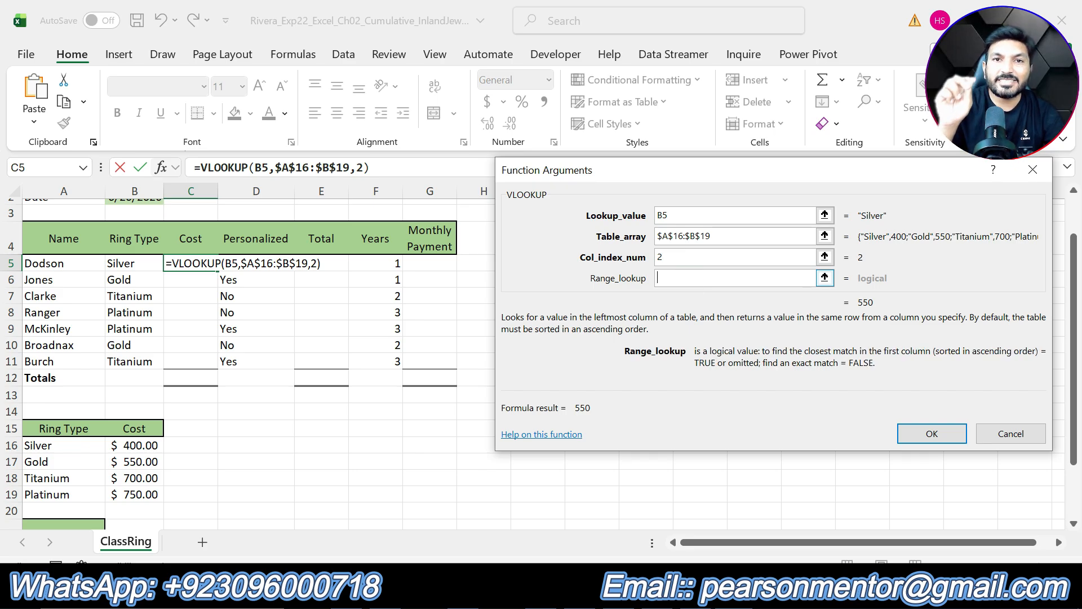
pyautogui.write('FALSE')
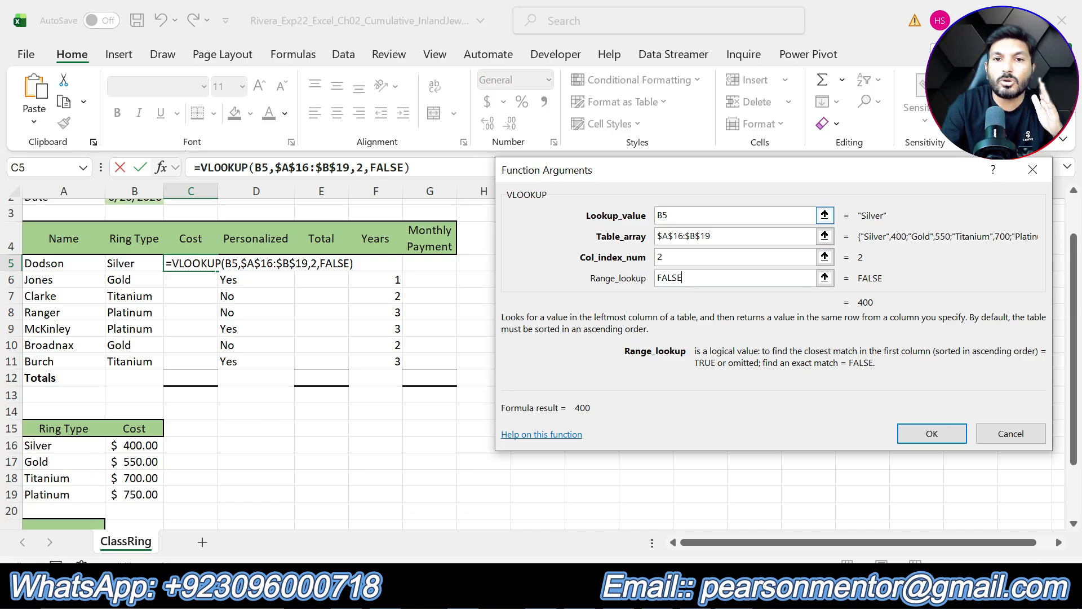
pyautogui.click(699, 216)
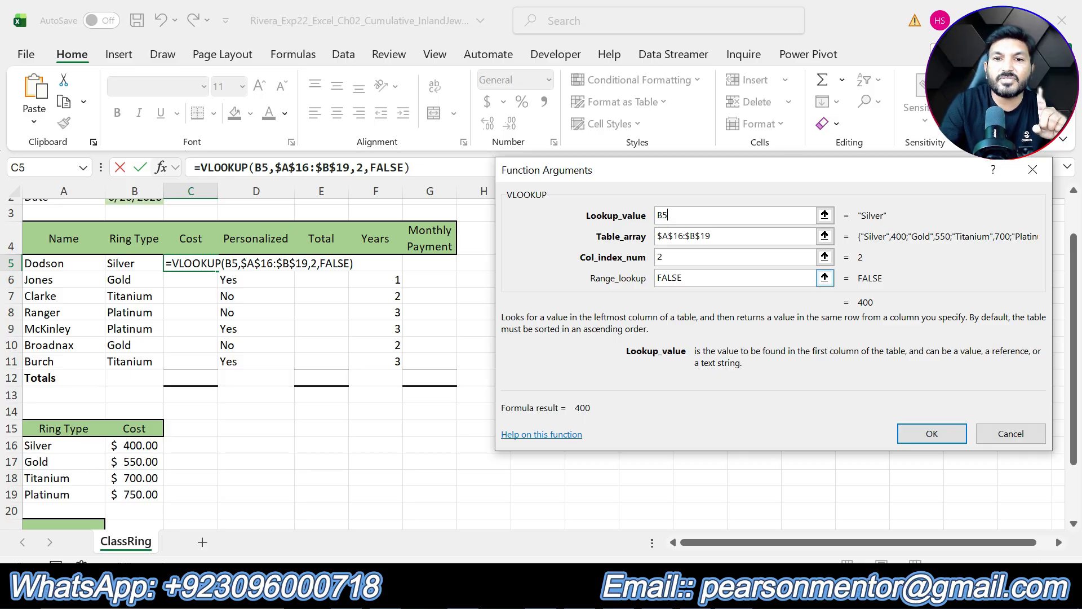
pyautogui.click(713, 280)
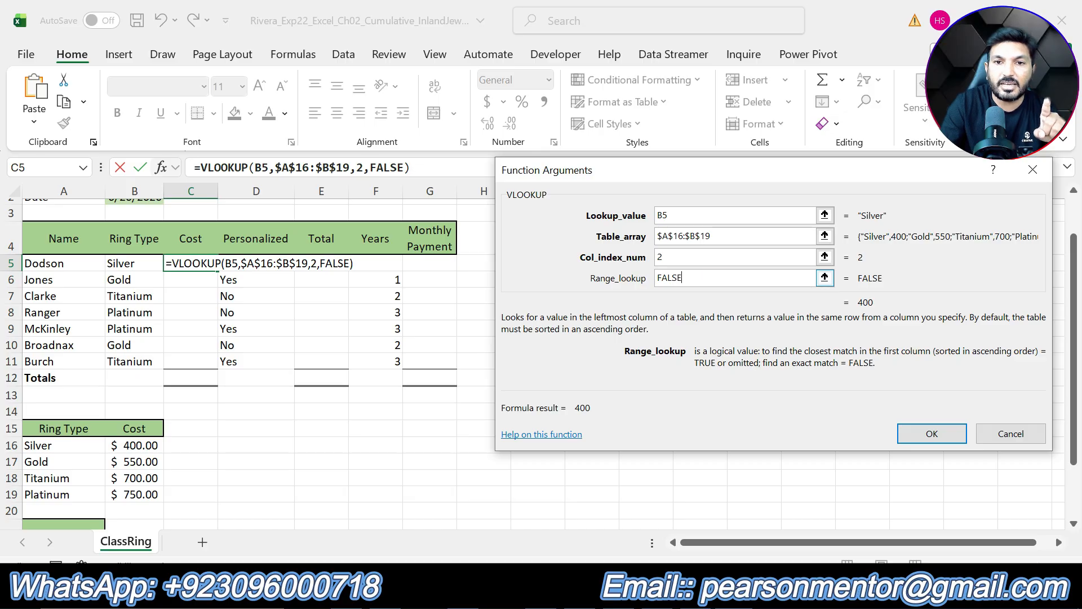
pyautogui.write('FALSE')
pyautogui.click(932, 434)
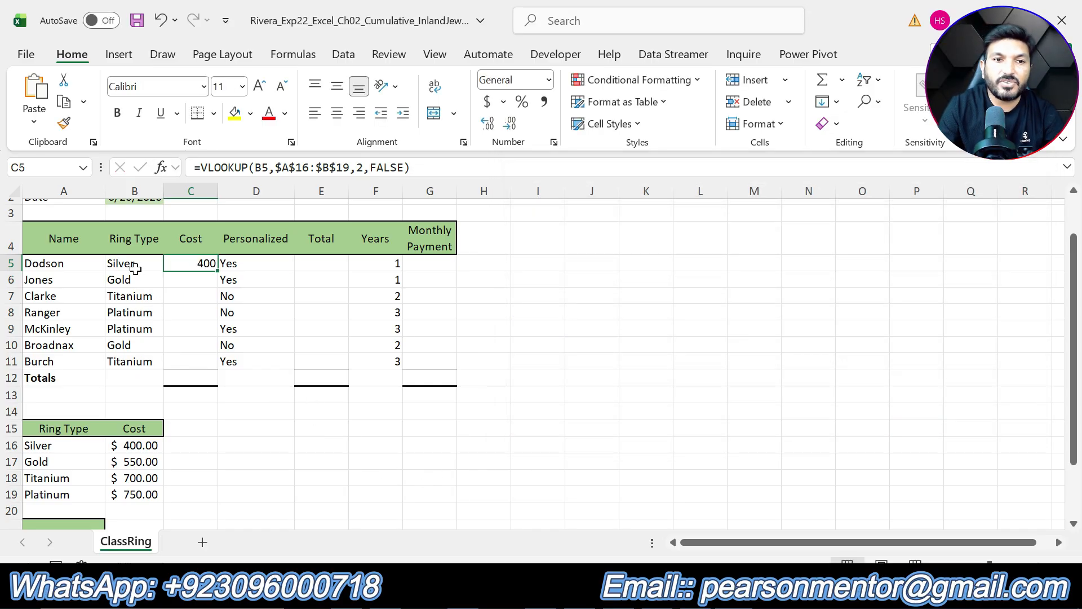
pyautogui.click(79, 444)
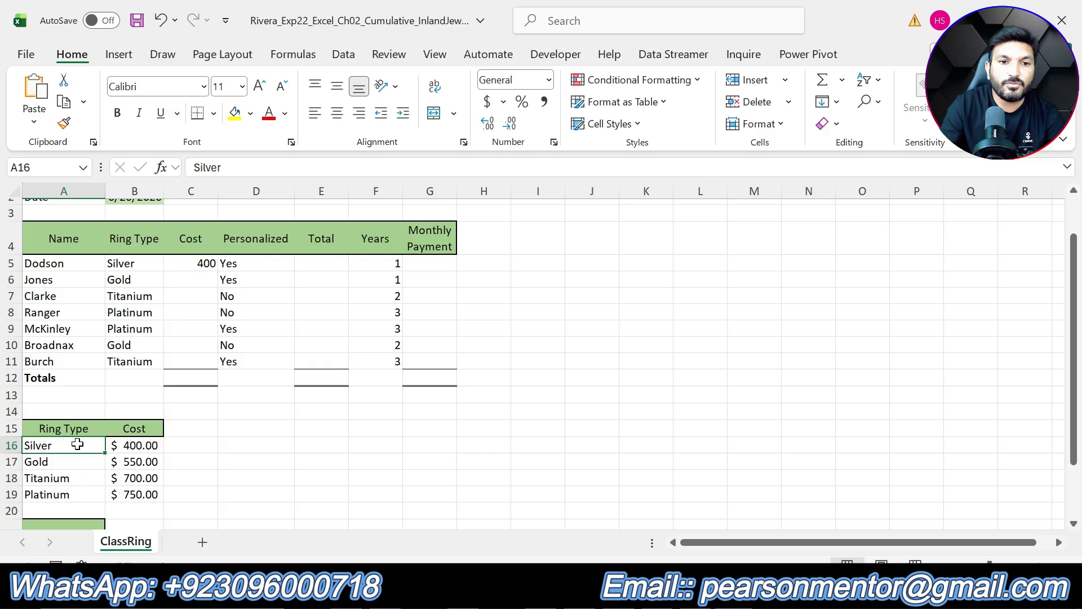
pyautogui.click(128, 443)
pyautogui.click(197, 266)
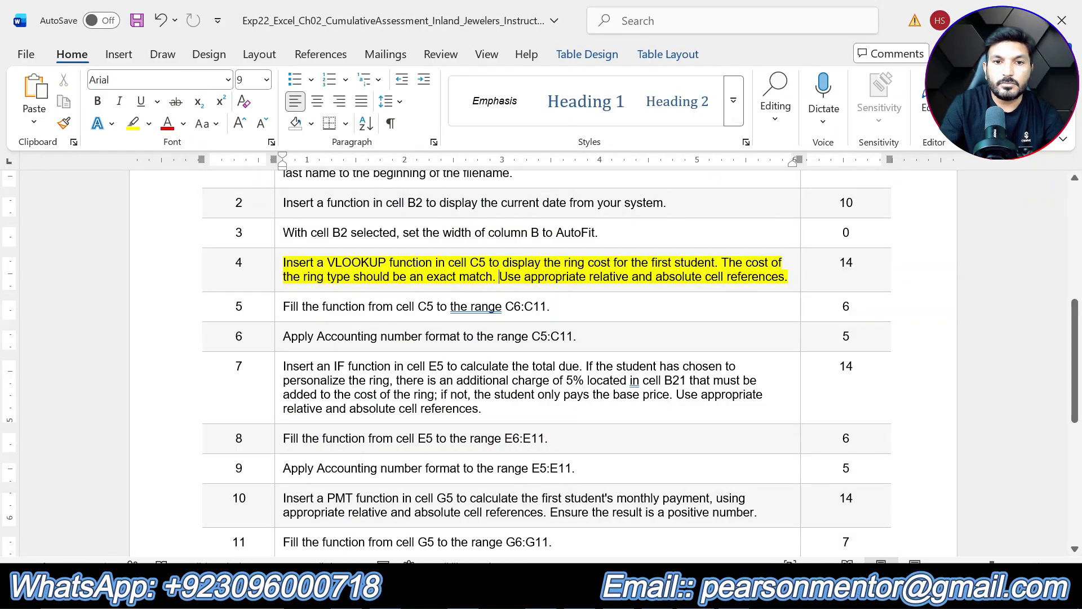
# Return to the Word instructions, undo the step 4 highlight, and highlight the step 5 fill instruction in yellow
pyautogui.hotkey('ctrl', 'z')
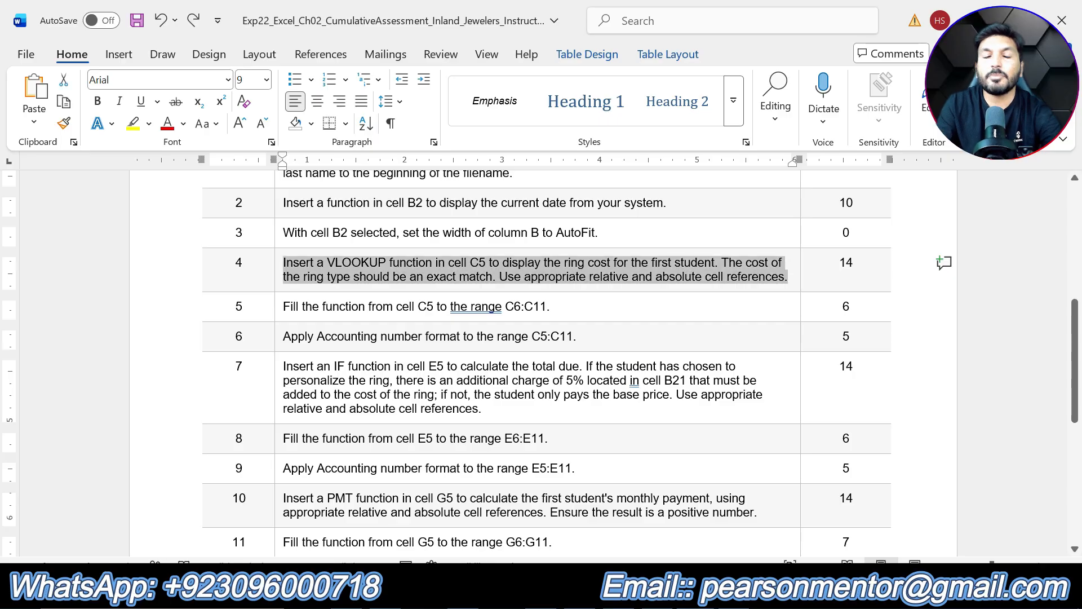
pyautogui.moveTo(283, 307); pyautogui.dragTo(550, 307)
pyautogui.click(364, 273)
pyautogui.click(550, 309)
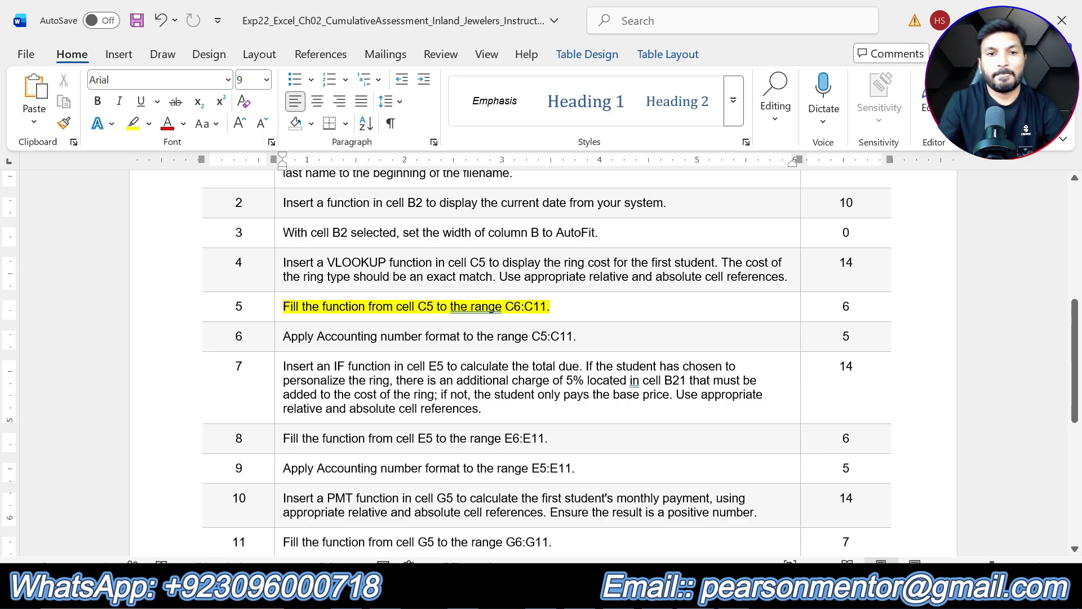
# Switch to the Excel workbook and fill the VLOOKUP function from cell C5 down to the range C6:C11
pyautogui.hotkey('alt', 'Tab')
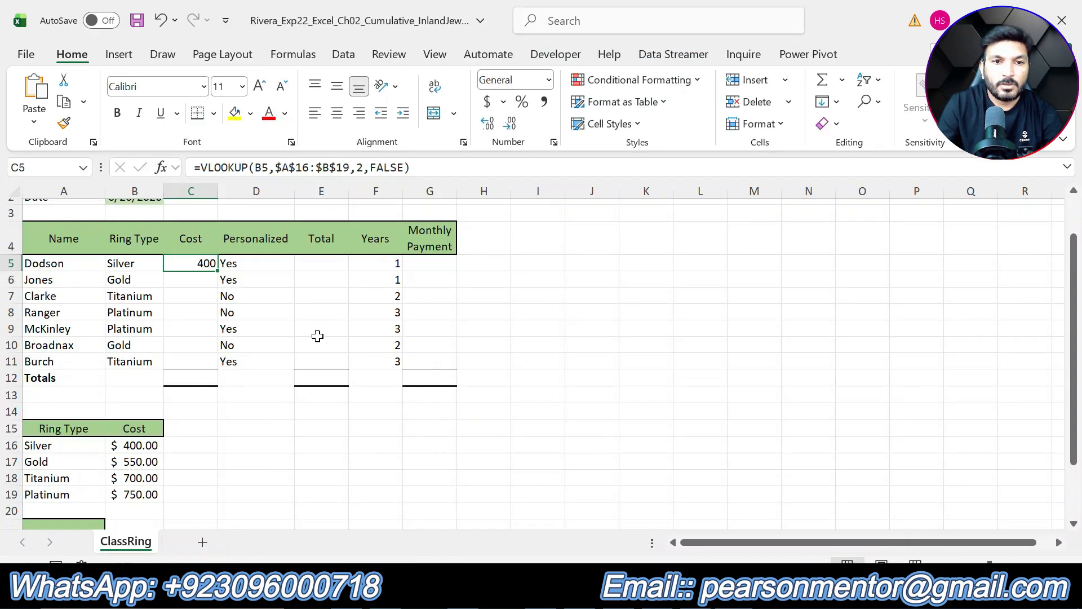
pyautogui.moveTo(217, 272); pyautogui.dragTo(220, 365)
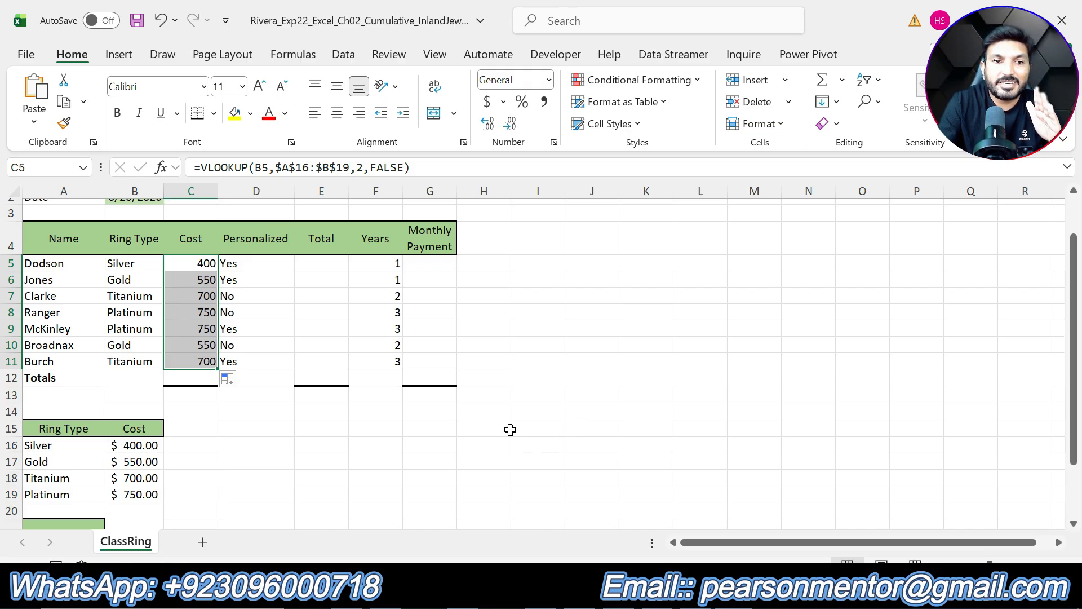
# Compare the filled costs for the Titanium and Platinum rings in column C with the costs in the ring type table
pyautogui.click(142, 364)
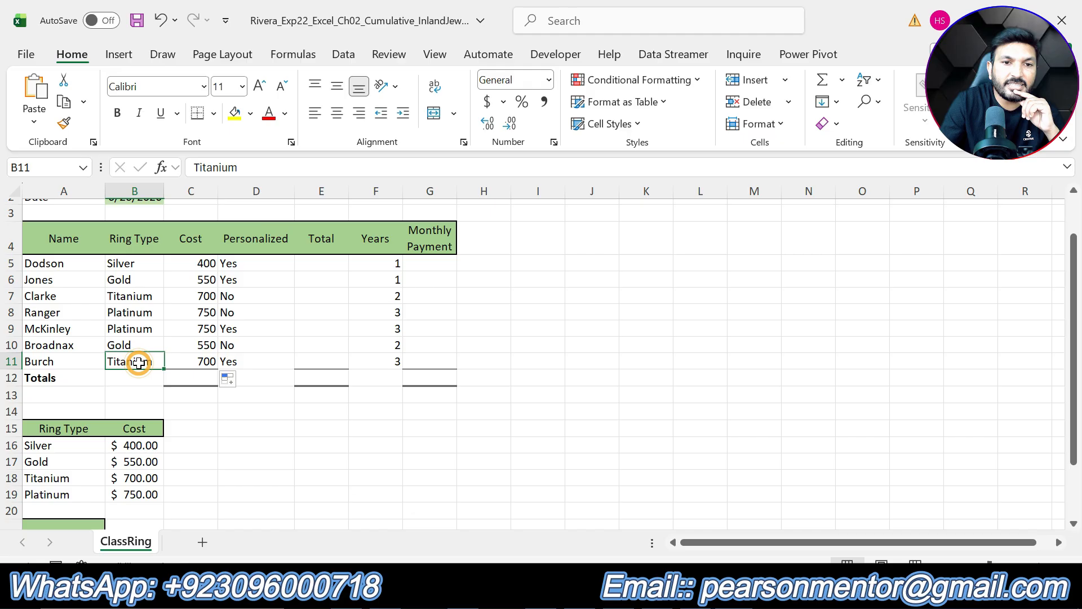
pyautogui.click(204, 362)
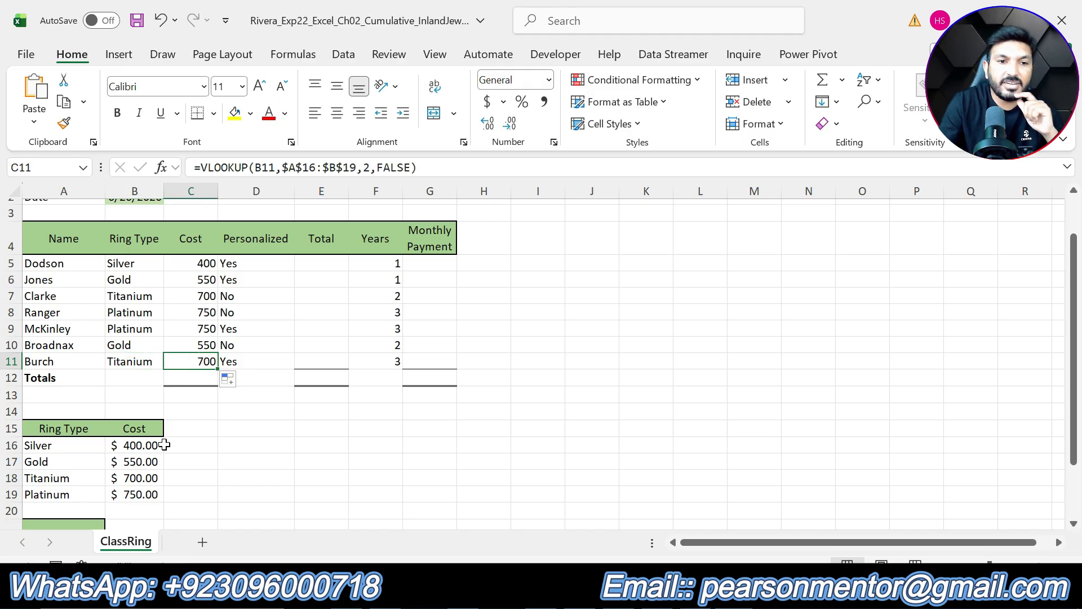
pyautogui.click(72, 494)
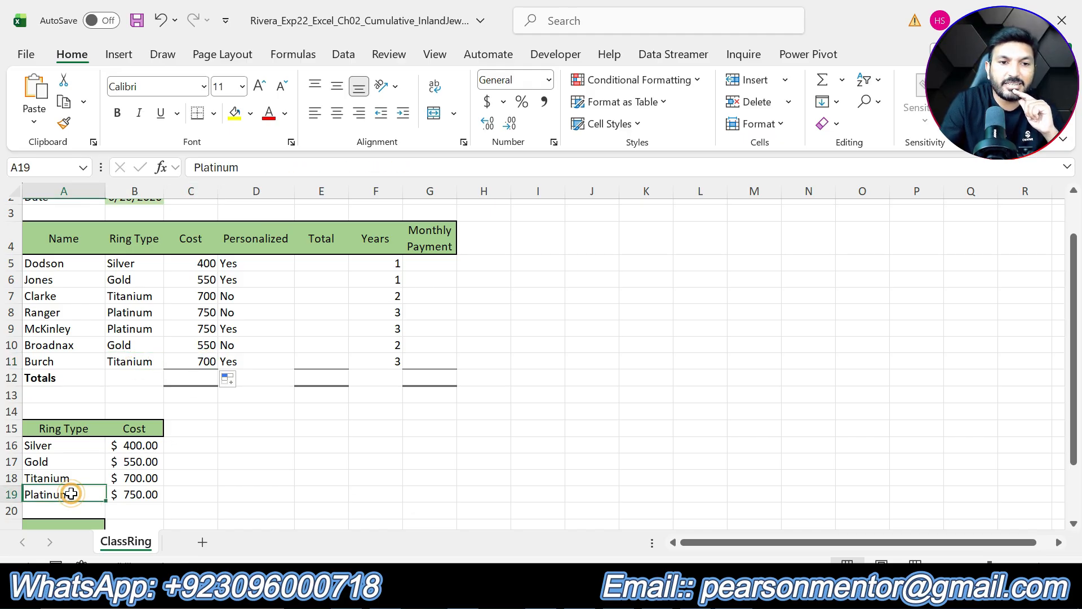
pyautogui.click(146, 494)
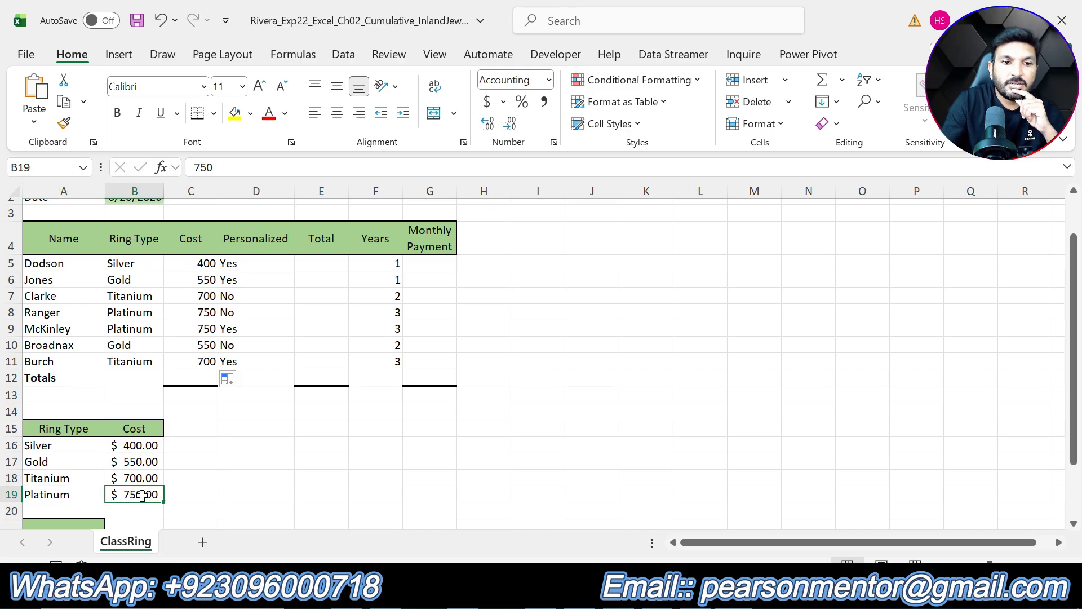
pyautogui.click(82, 477)
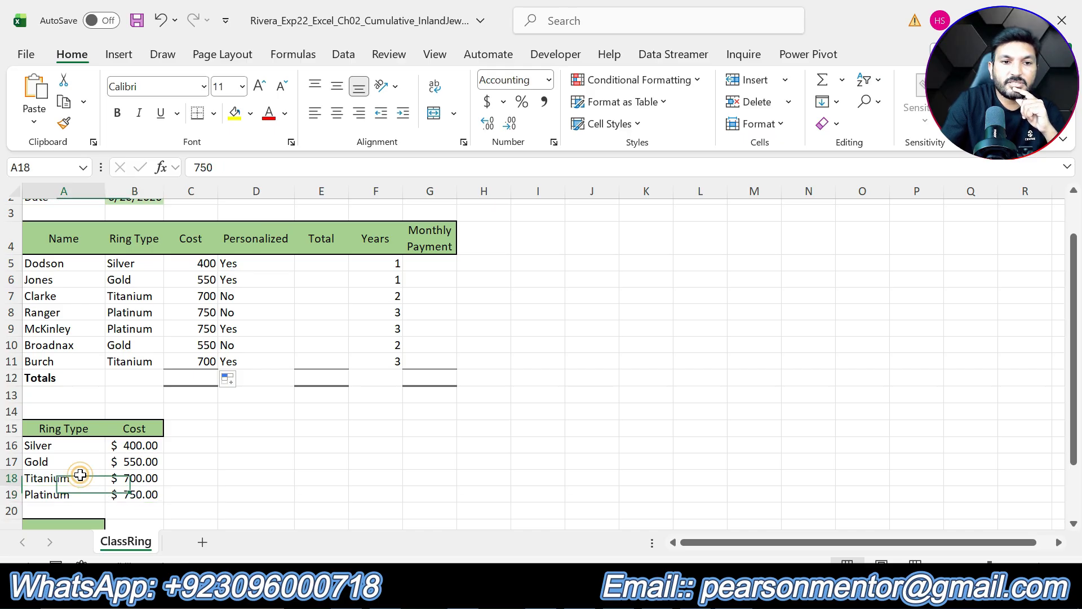
pyautogui.click(157, 477)
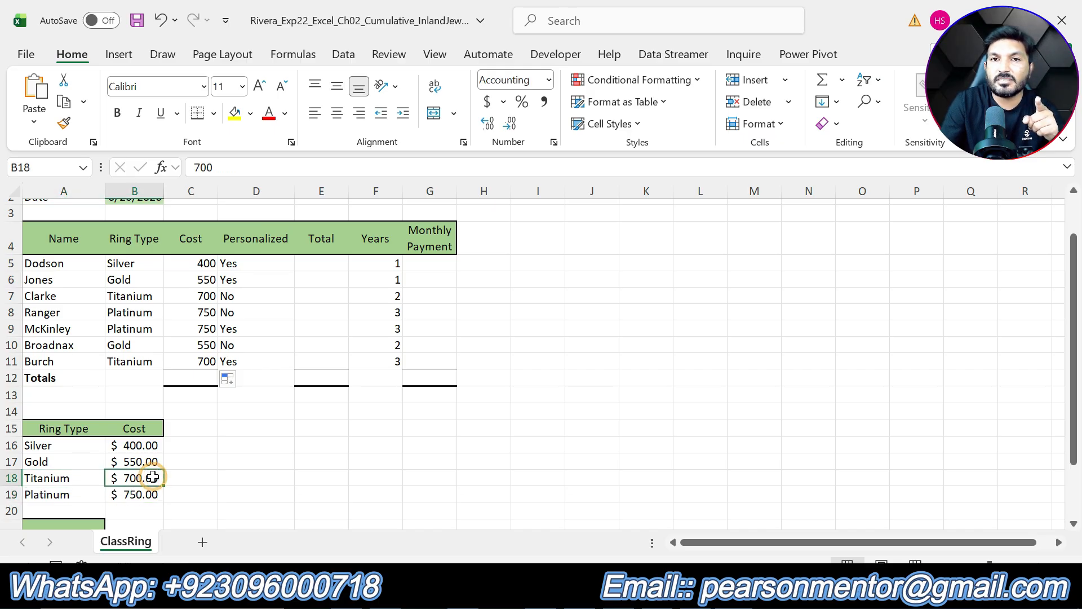
pyautogui.click(142, 331)
pyautogui.click(198, 333)
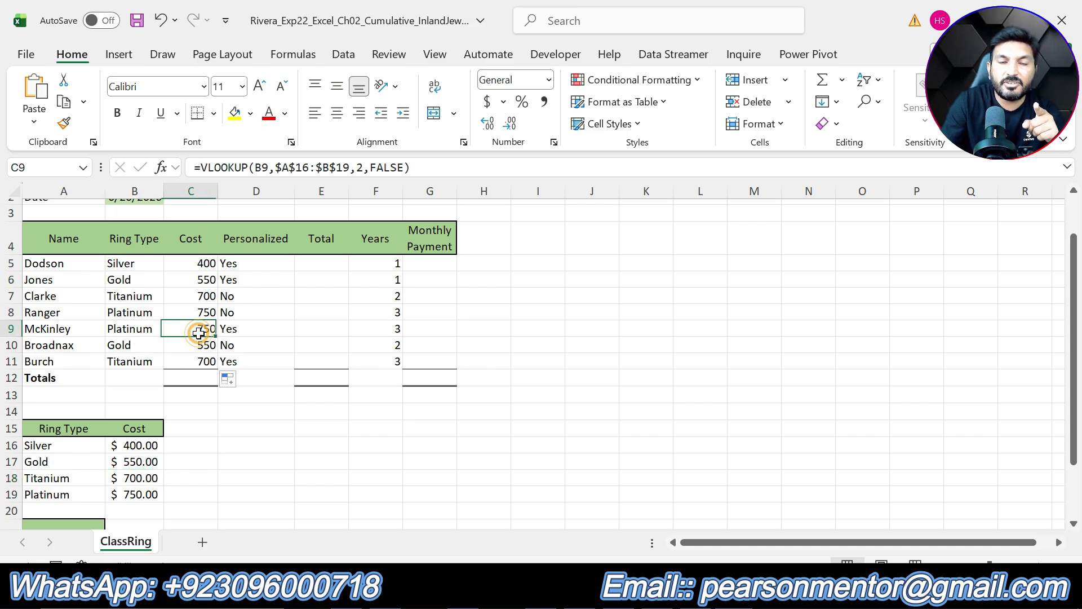
pyautogui.click(73, 494)
pyautogui.click(133, 496)
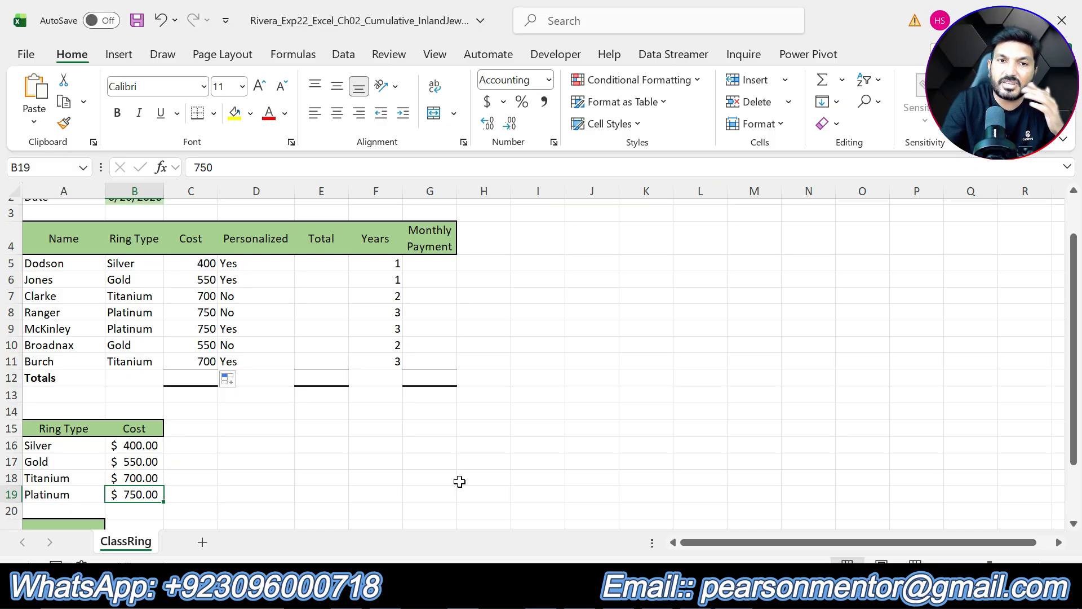
# Return to the Word instructions, undo the step 5 highlight, and highlight the step 6 Accounting format instruction in yellow
pyautogui.hotkey('alt', 'Tab')
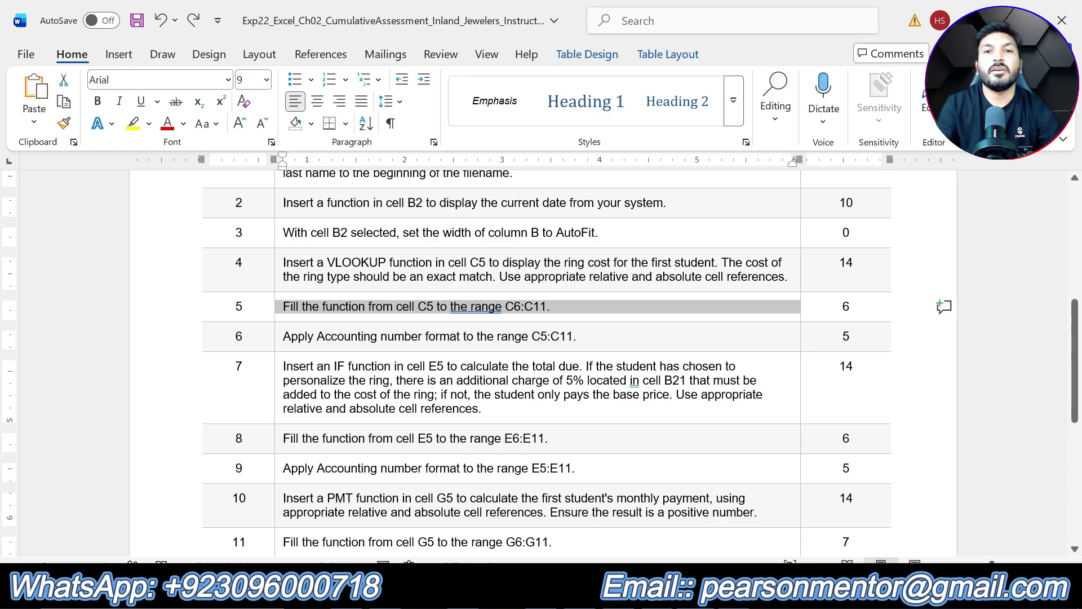
pyautogui.moveTo(583, 337); pyautogui.dragTo(311, 345)
pyautogui.click(351, 321)
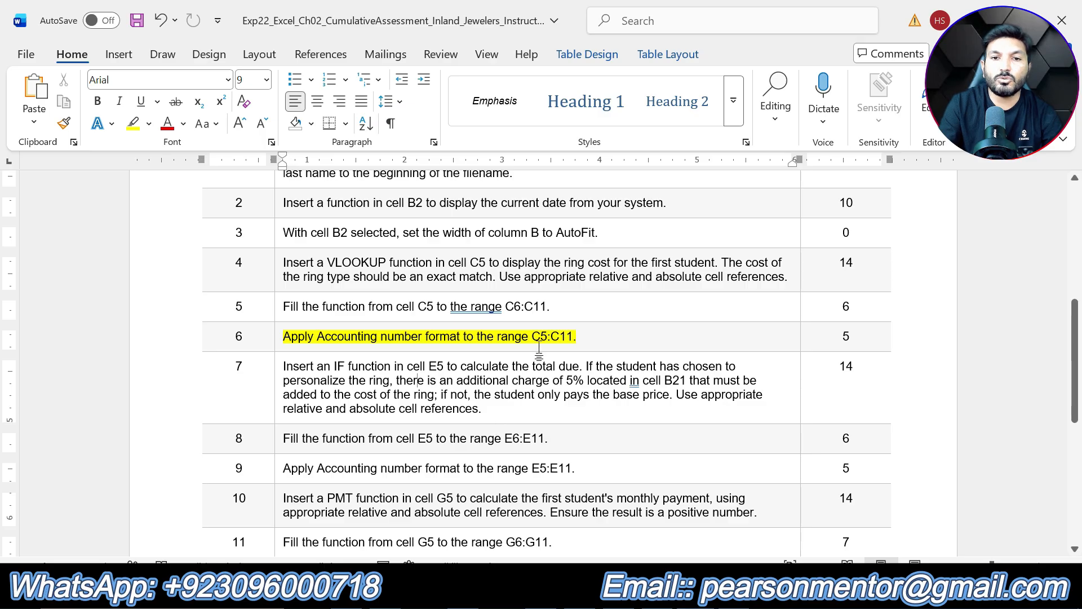
pyautogui.moveTo(531, 336); pyautogui.dragTo(573, 337)
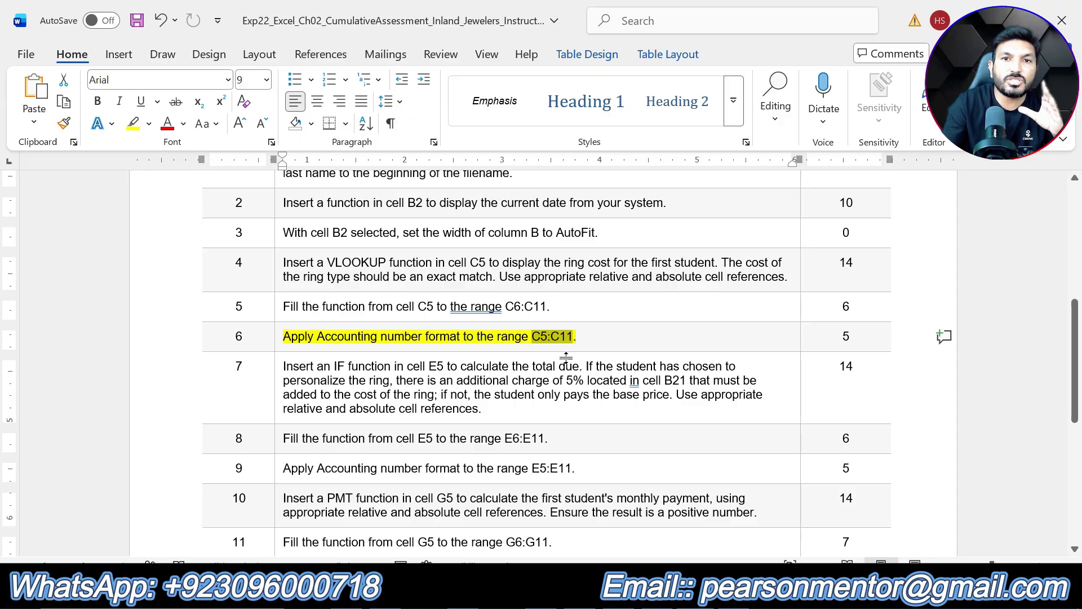
# Switch to the Excel workbook and apply the Accounting number format to the costs in C5:C11
pyautogui.hotkey('alt', 'Tab')
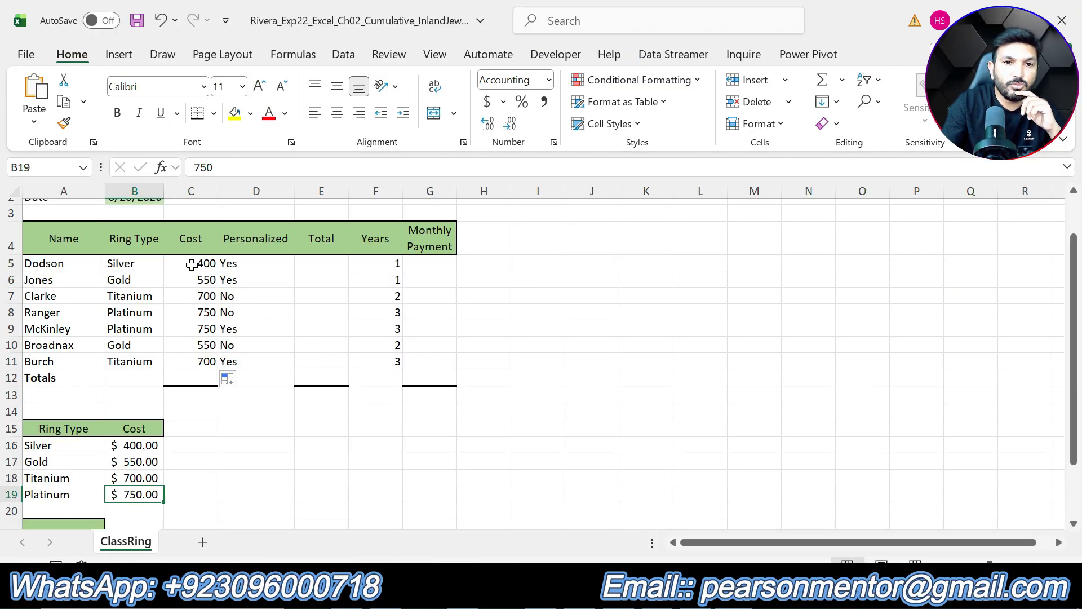
pyautogui.moveTo(192, 265); pyautogui.dragTo(221, 351)
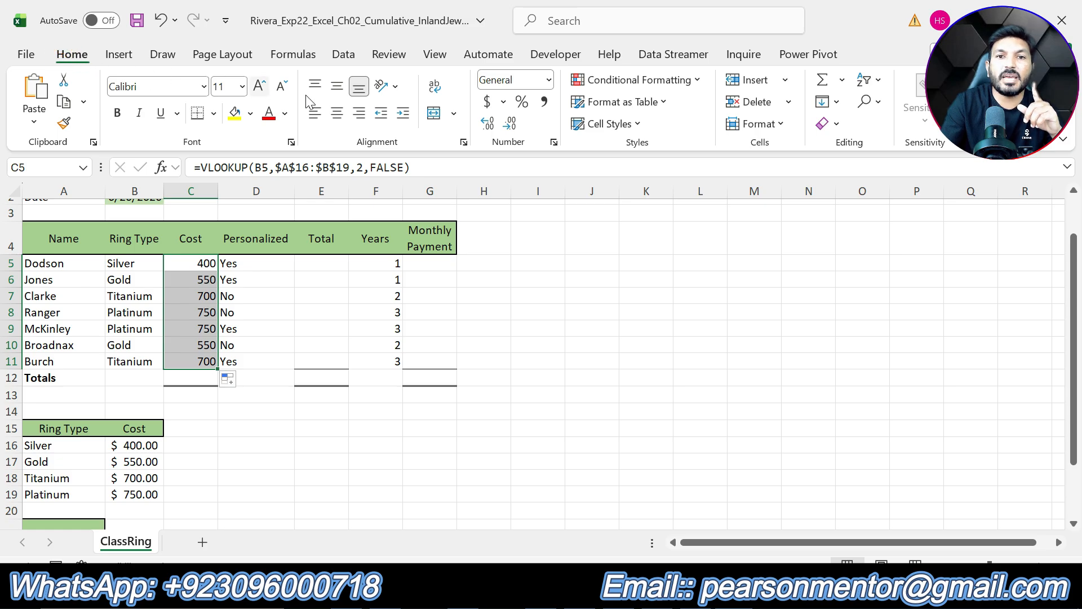
pyautogui.click(549, 86)
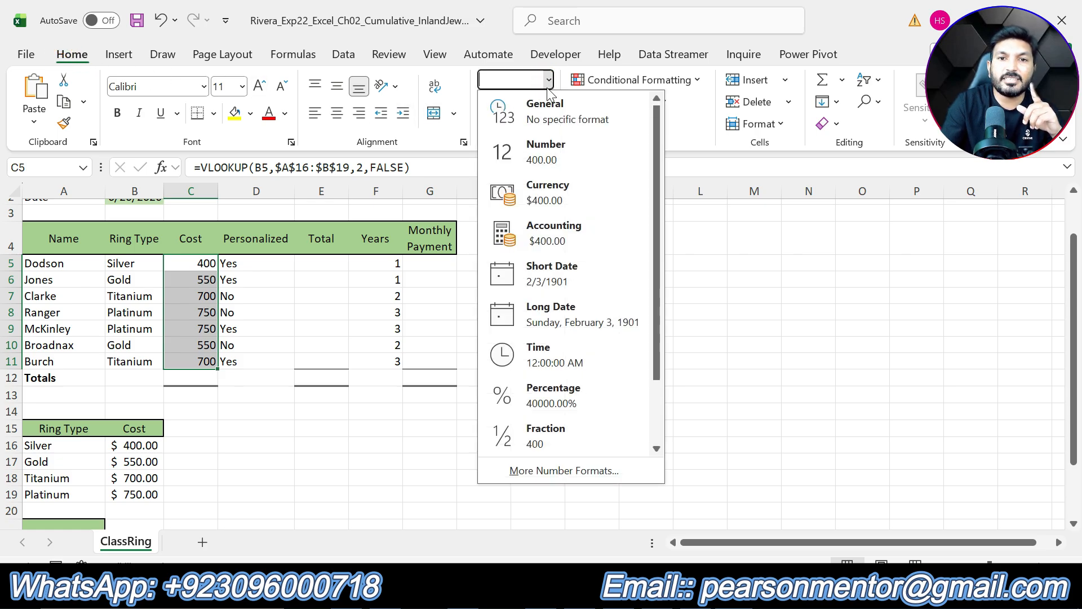
pyautogui.click(556, 229)
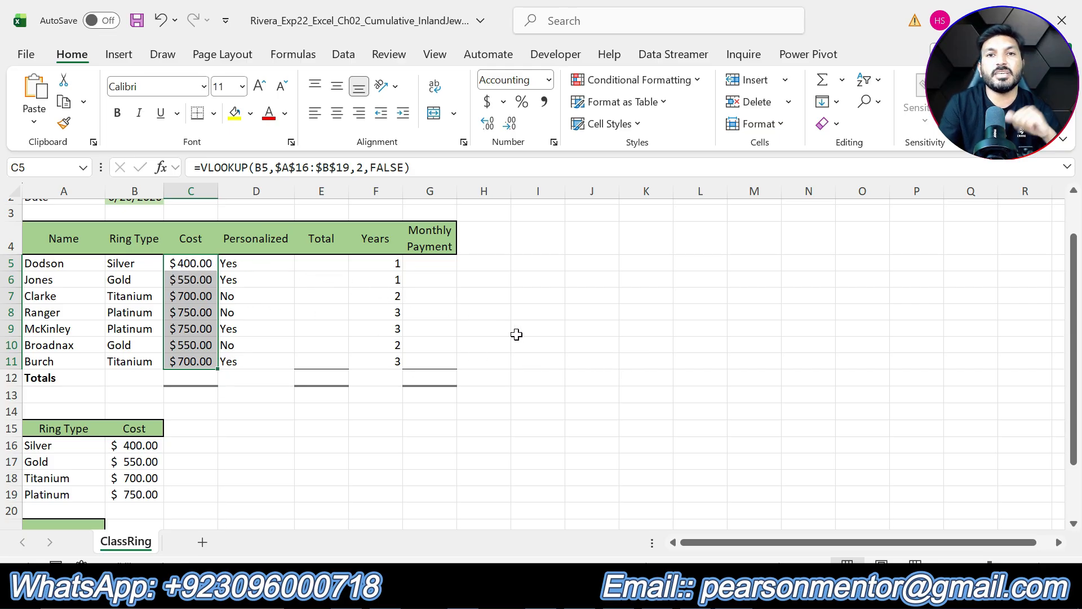
# Return to the Word instructions, undo the step 6 highlight, and highlight the step 7 IF function instruction in yellow
pyautogui.click(660, 592)
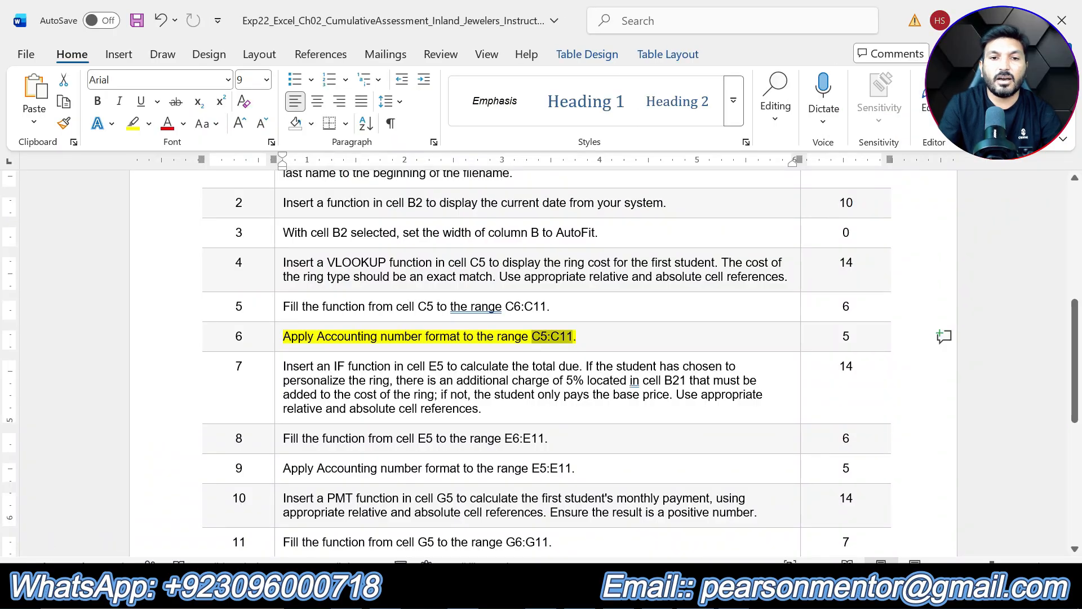
pyautogui.scroll(-4, 628, 388)
pyautogui.scroll(6, 627, 389)
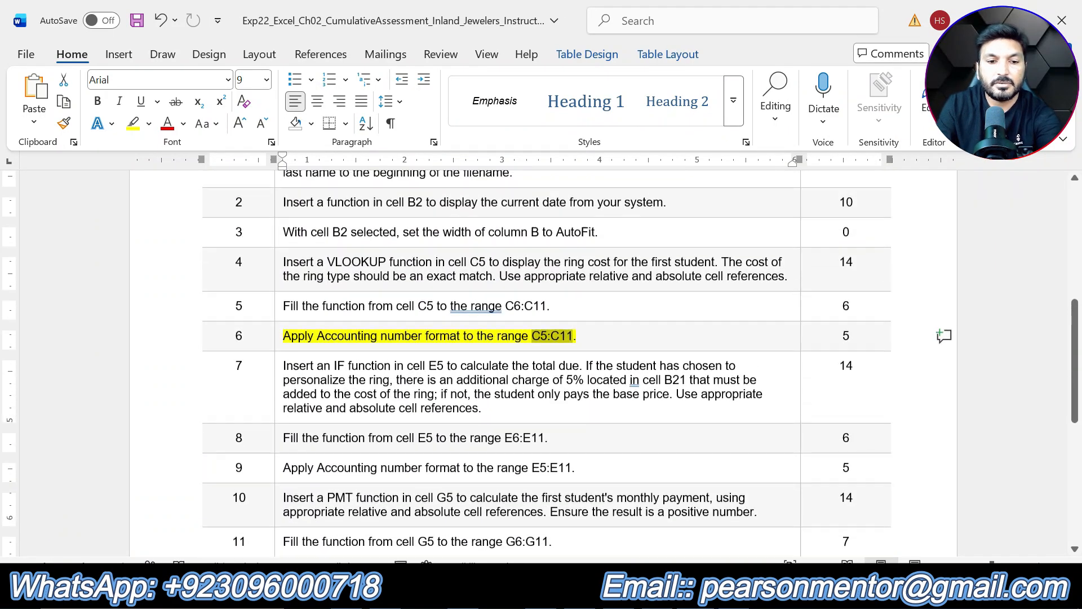
pyautogui.scroll(-2, 627, 389)
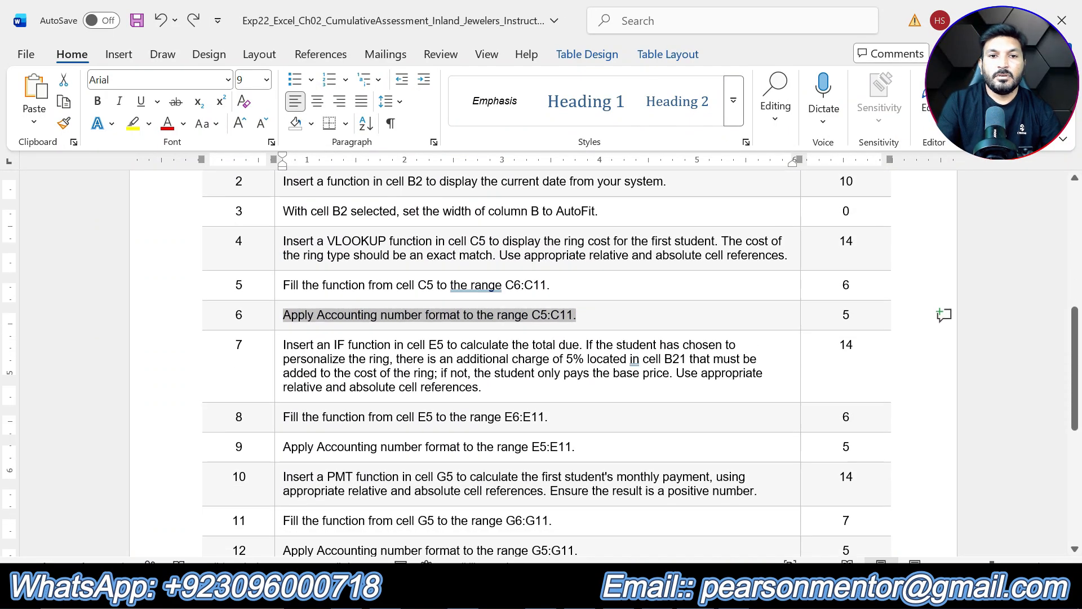
pyautogui.moveTo(490, 313); pyautogui.dragTo(283, 272)
pyautogui.click(375, 242)
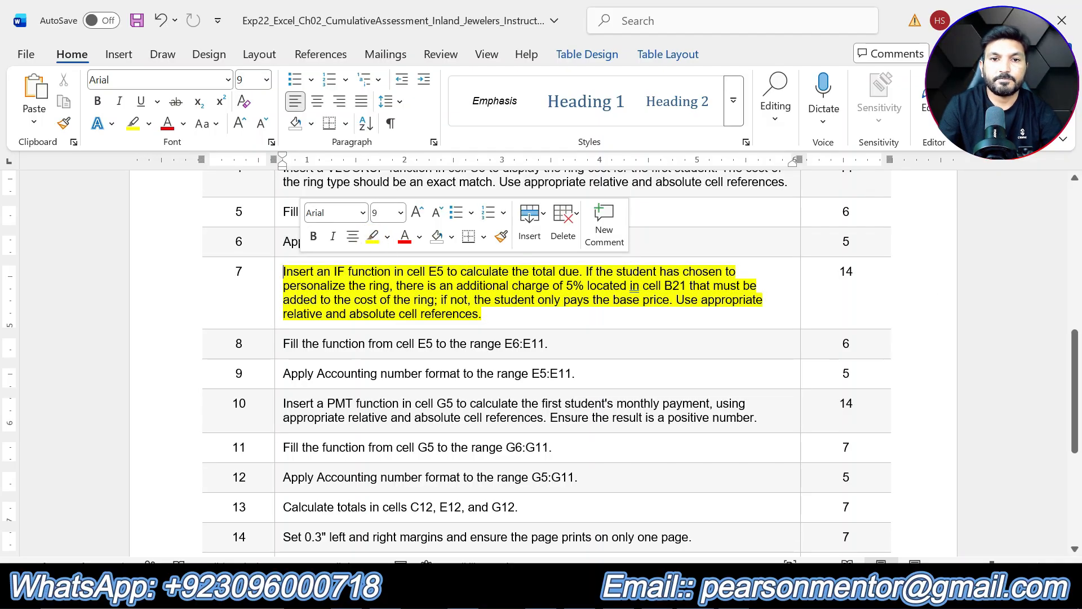
pyautogui.click(494, 308)
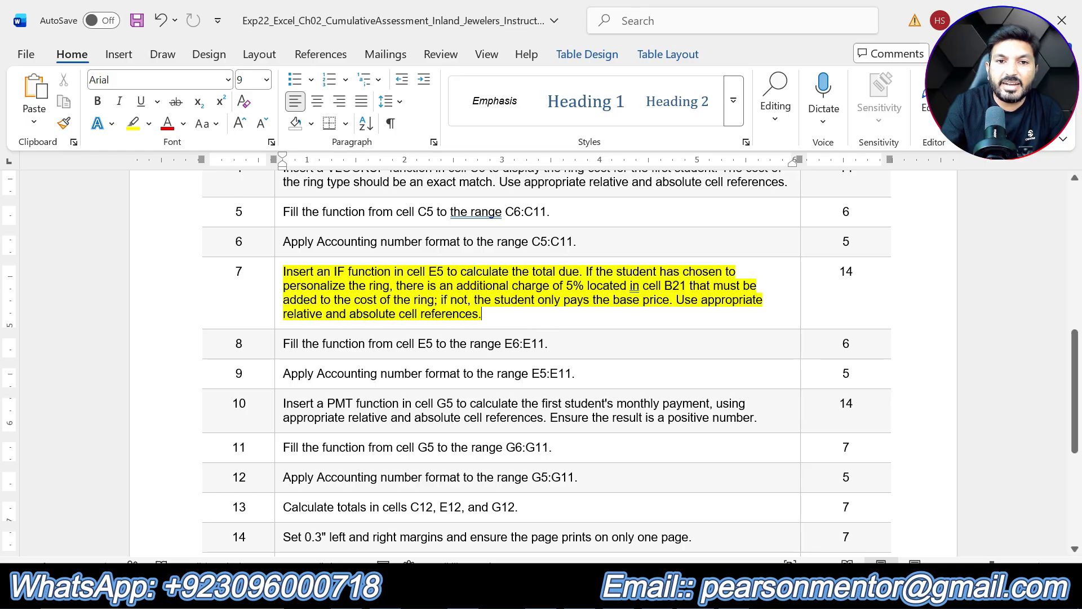
pyautogui.click(507, 310)
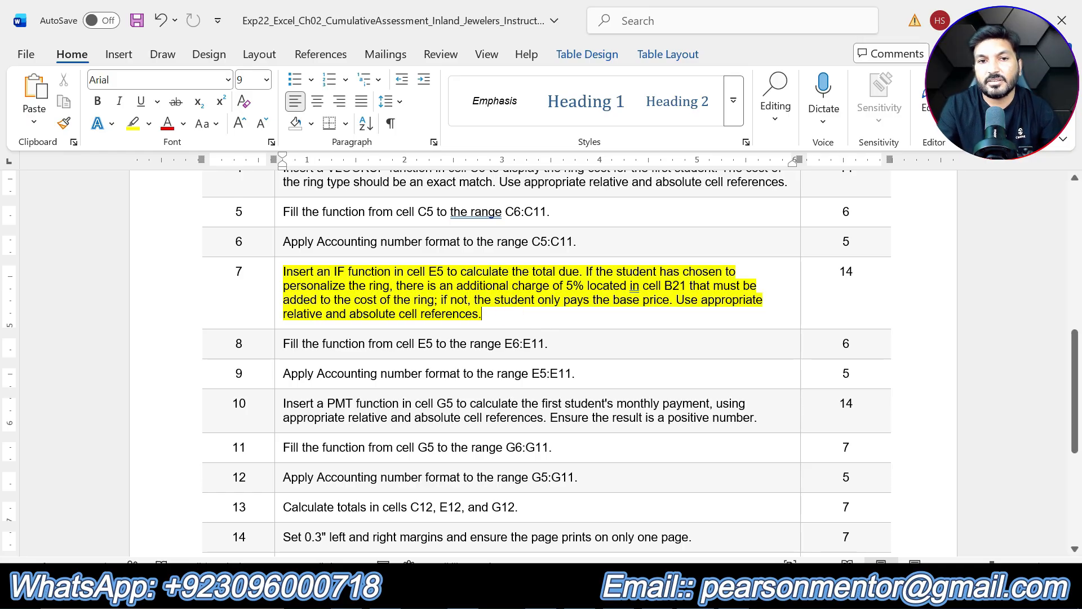
pyautogui.click(507, 308)
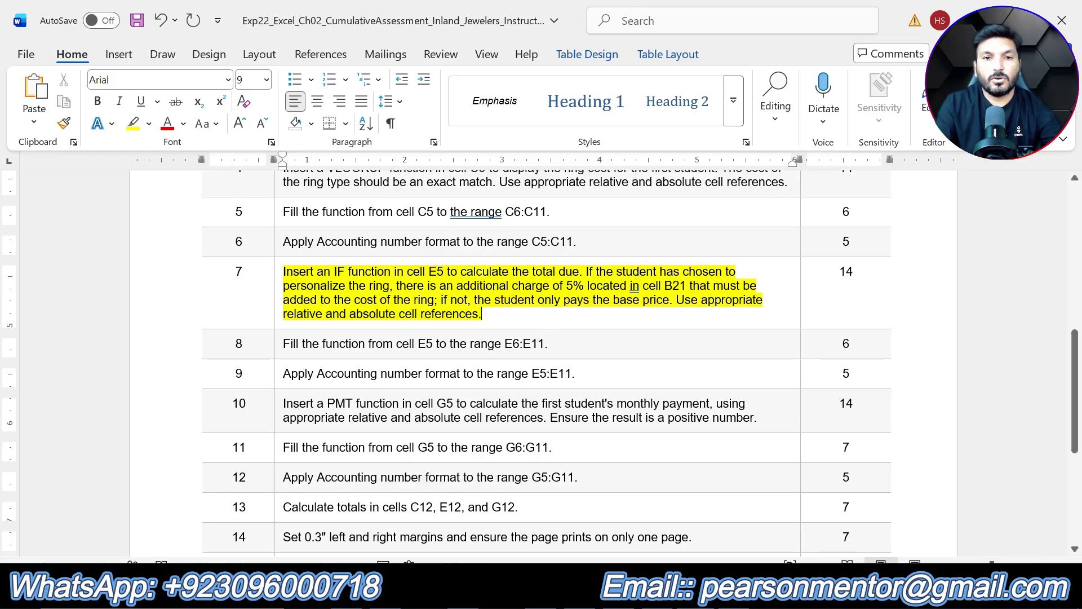
# Switch to the Excel workbook, start an IF function in cell E5 with its arguments dialog, and recheck the step 7 instruction in Word
pyautogui.click(733, 507)
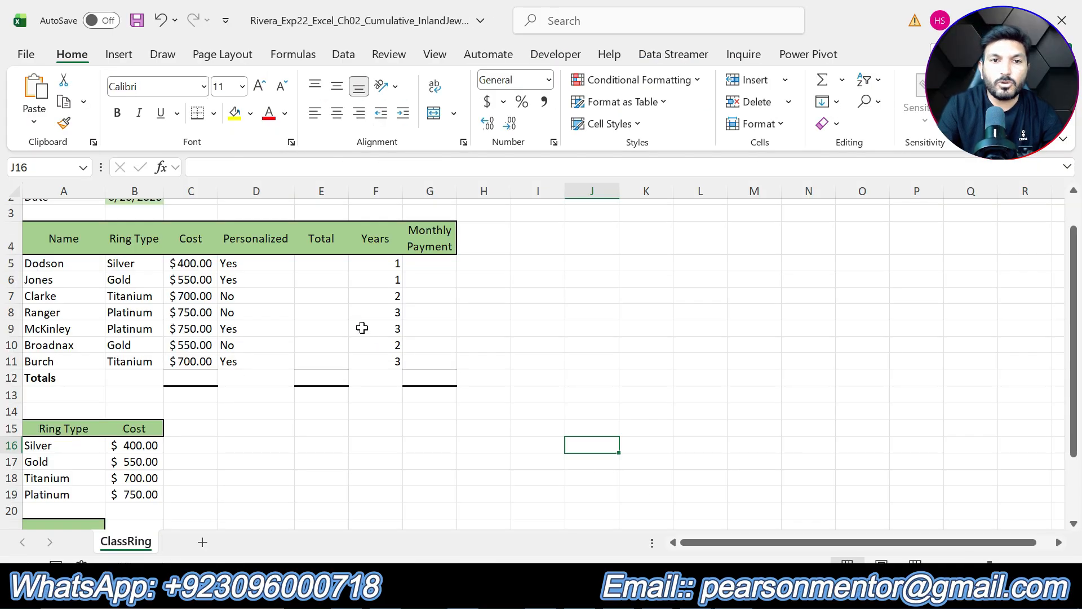
pyautogui.click(329, 265)
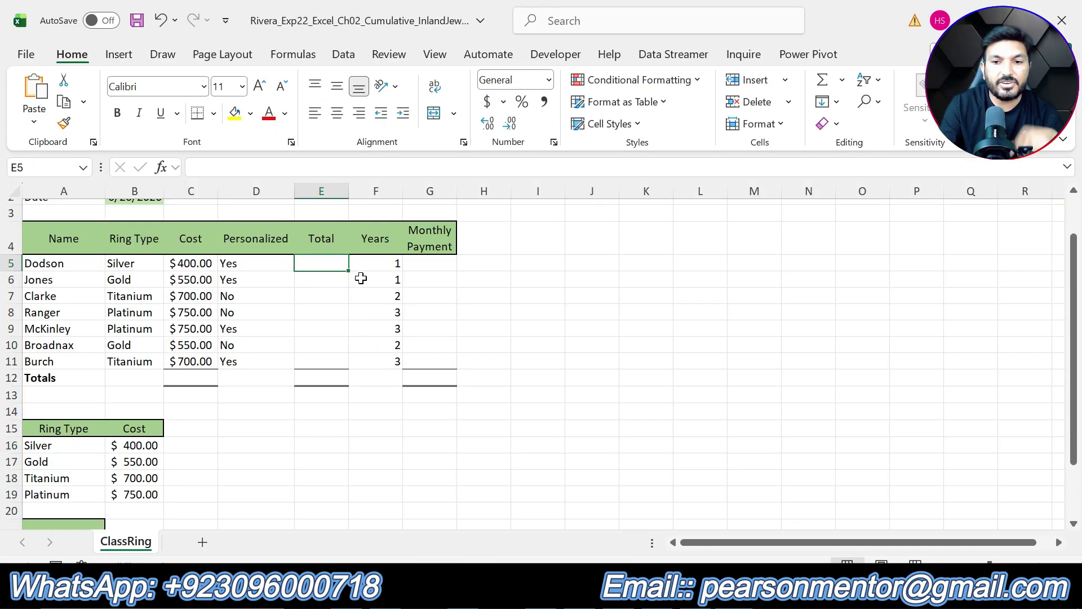
pyautogui.write('=IF(')
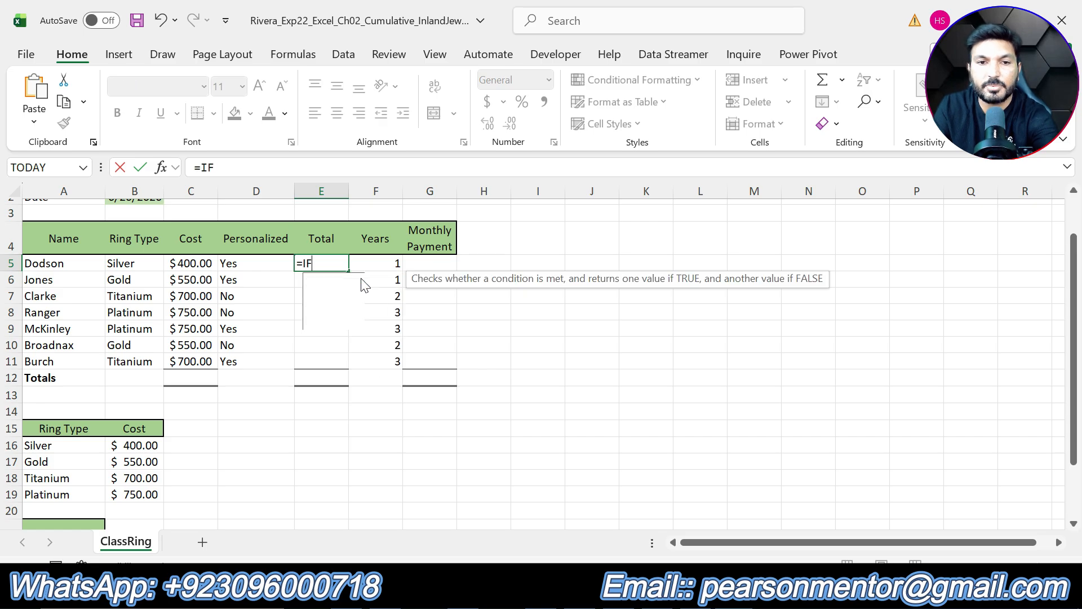
pyautogui.click(162, 167)
pyautogui.moveTo(706, 187); pyautogui.dragTo(720, 223)
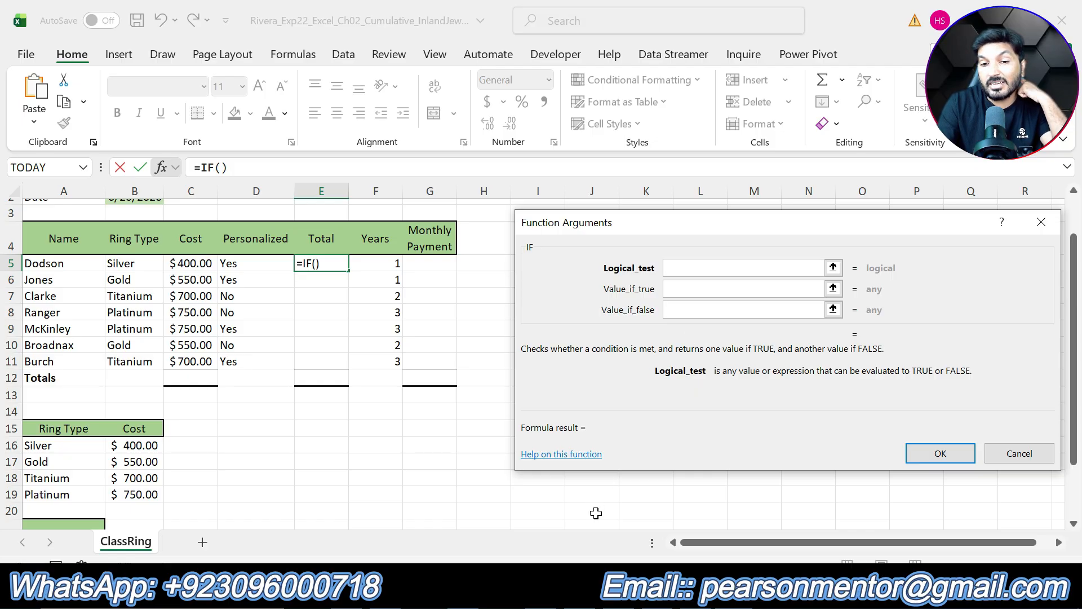
pyautogui.hotkey('alt', 'Tab')
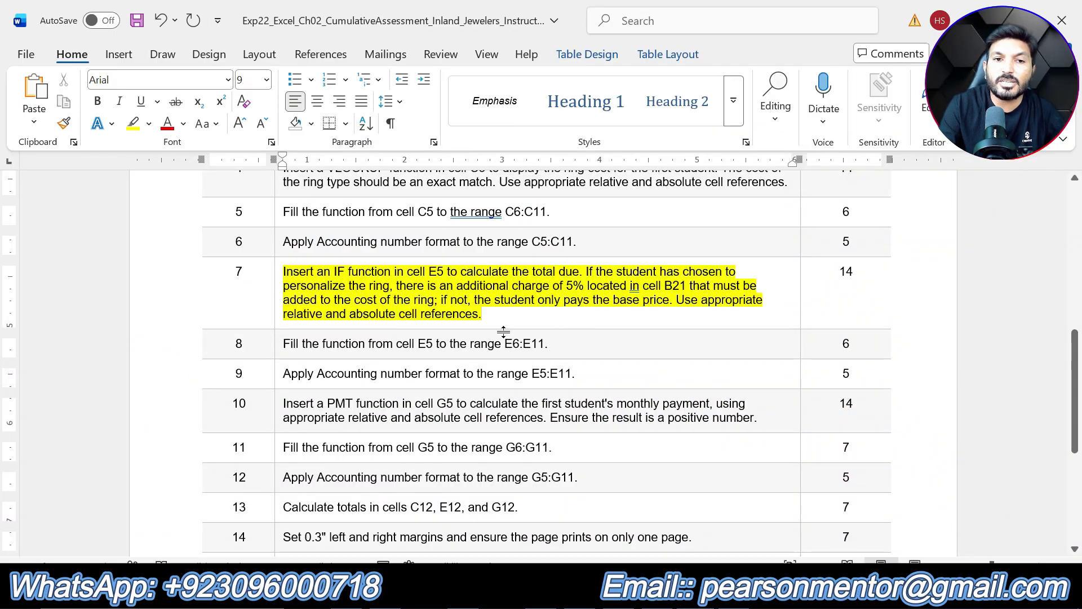
pyautogui.hotkey('alt', 'Tab')
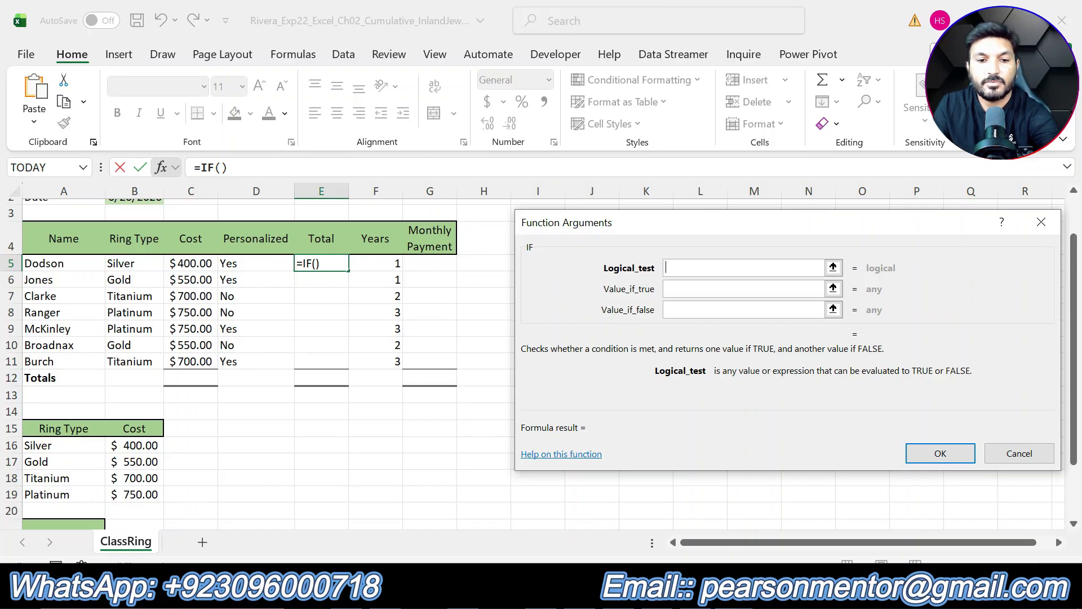
# Set the IF function's logical test to D5="Yes", using the Personalized cell of the first student
pyautogui.click(230, 259)
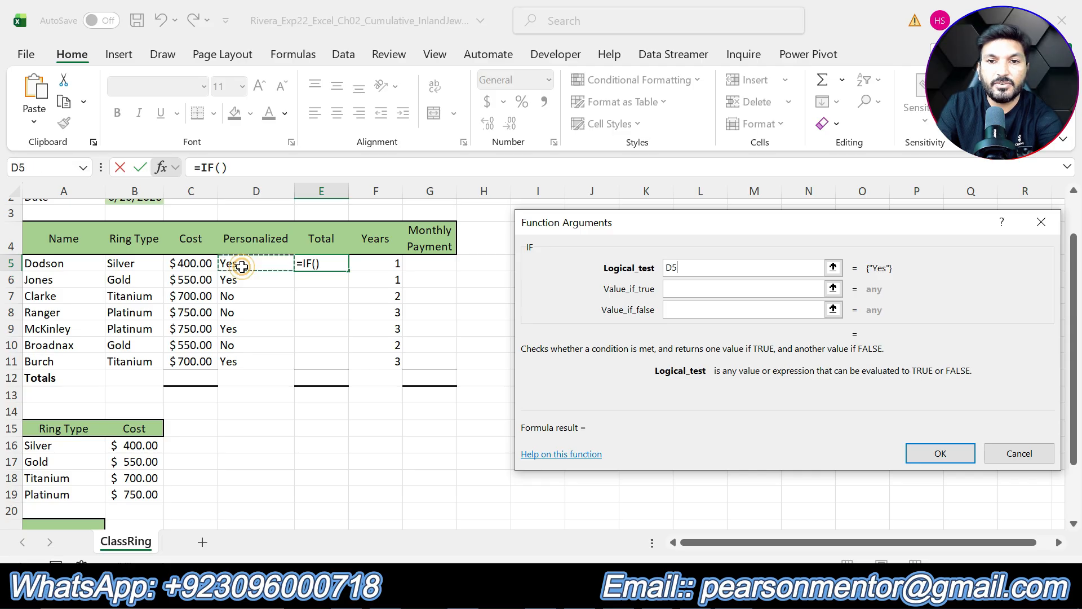
pyautogui.write('=')
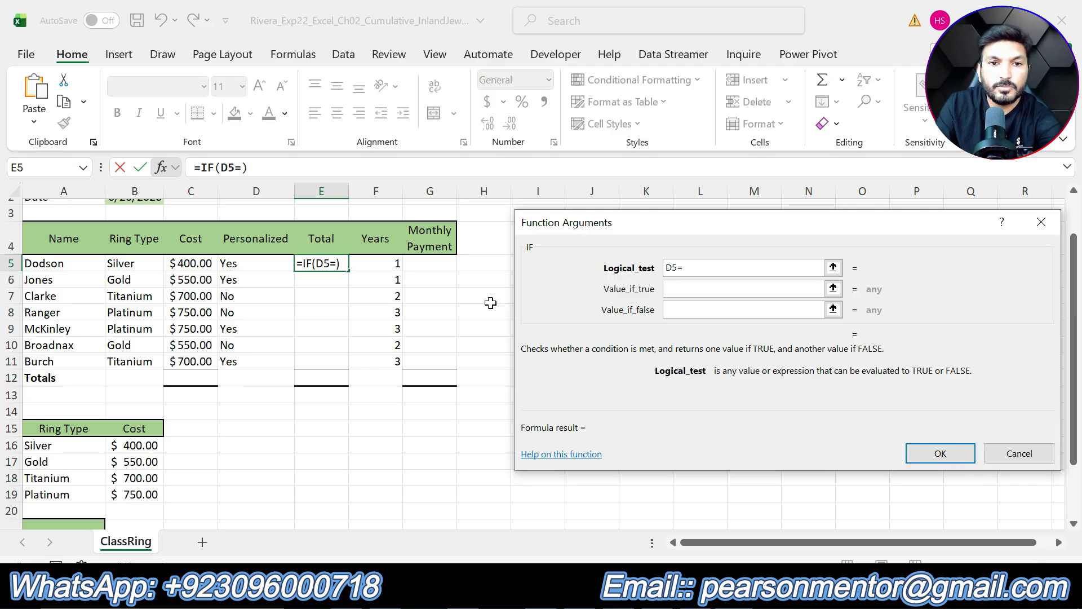
pyautogui.write('"')
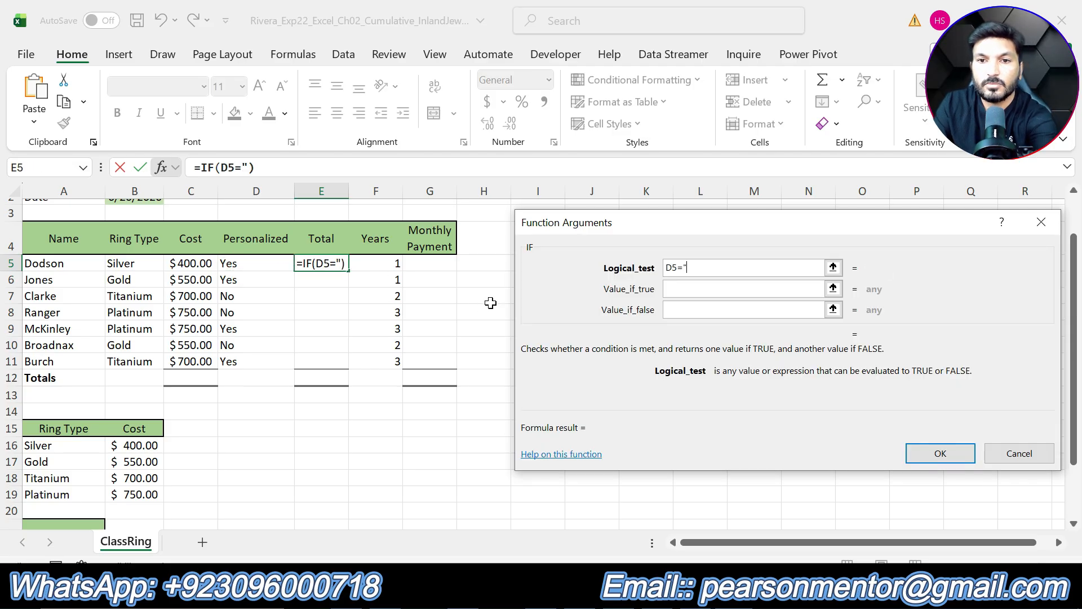
pyautogui.write('Y')
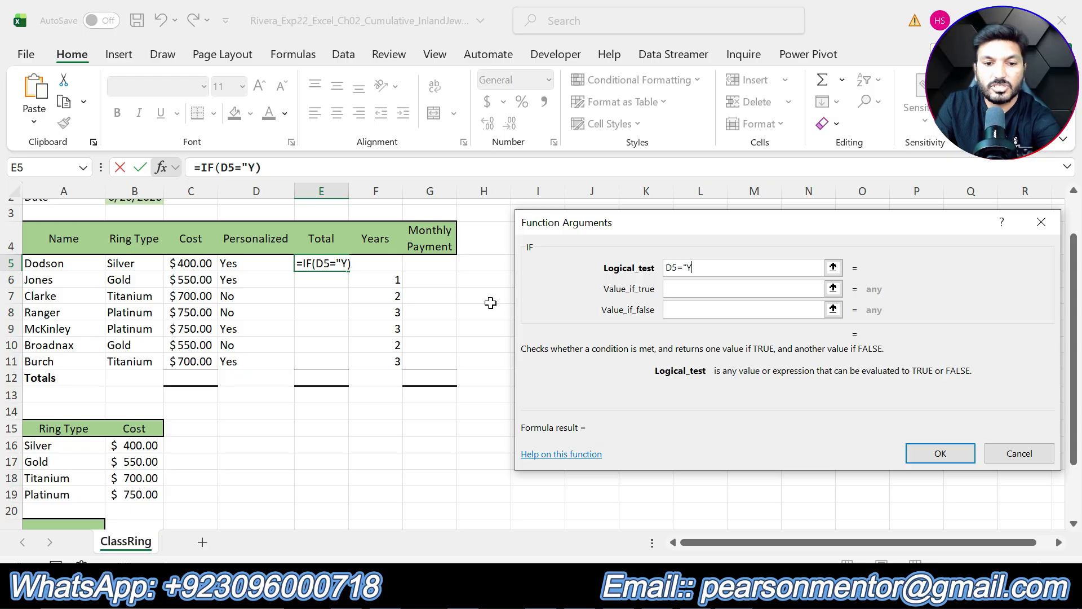
pyautogui.write('es"')
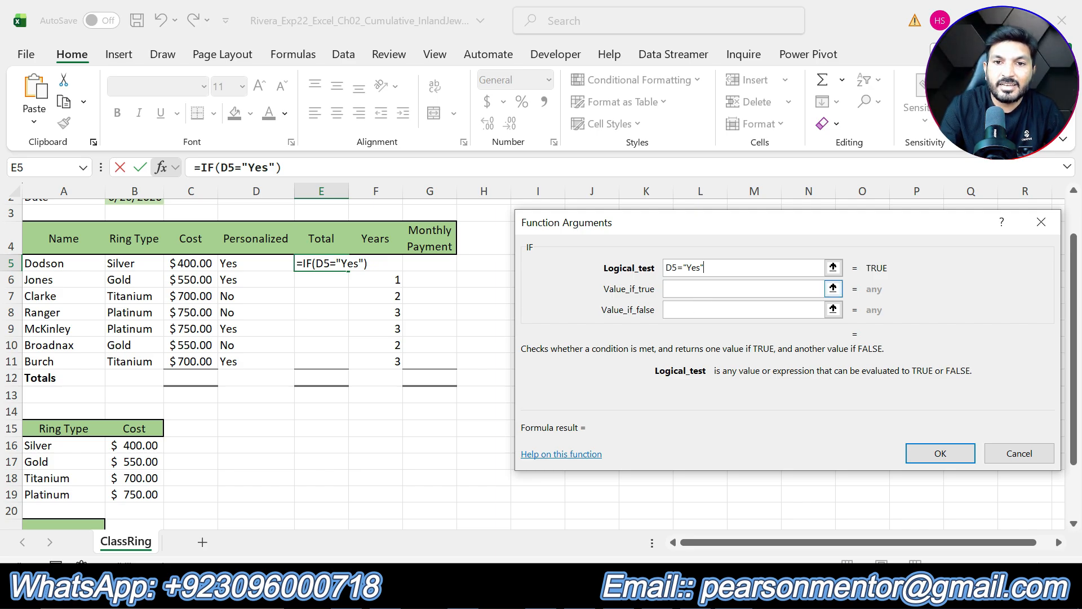
# Begin the IF function's value-if-true expression with C5+(
pyautogui.click(697, 288)
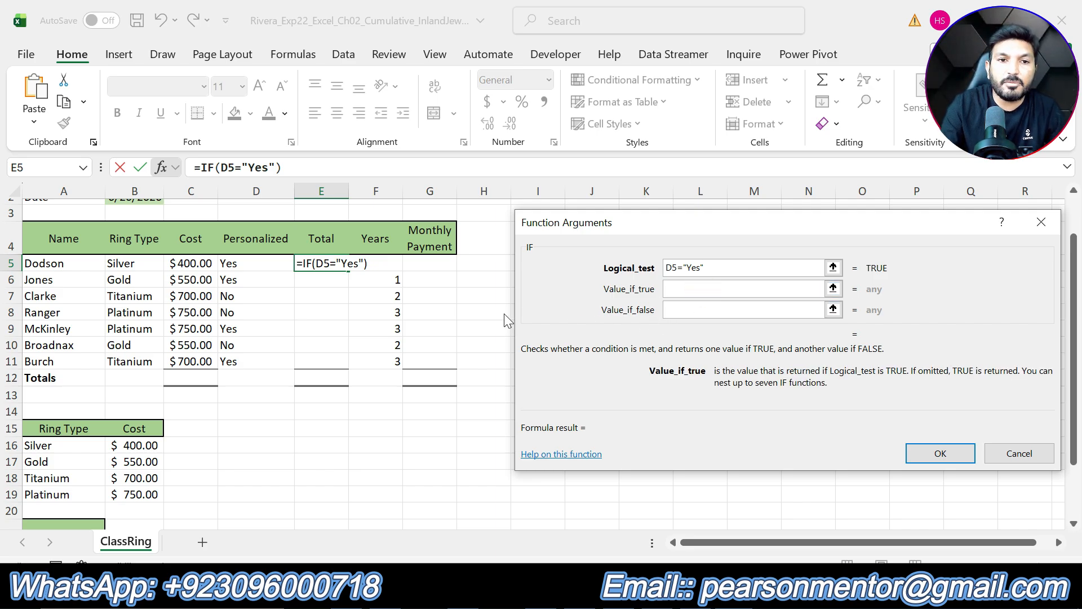
pyautogui.click(182, 267)
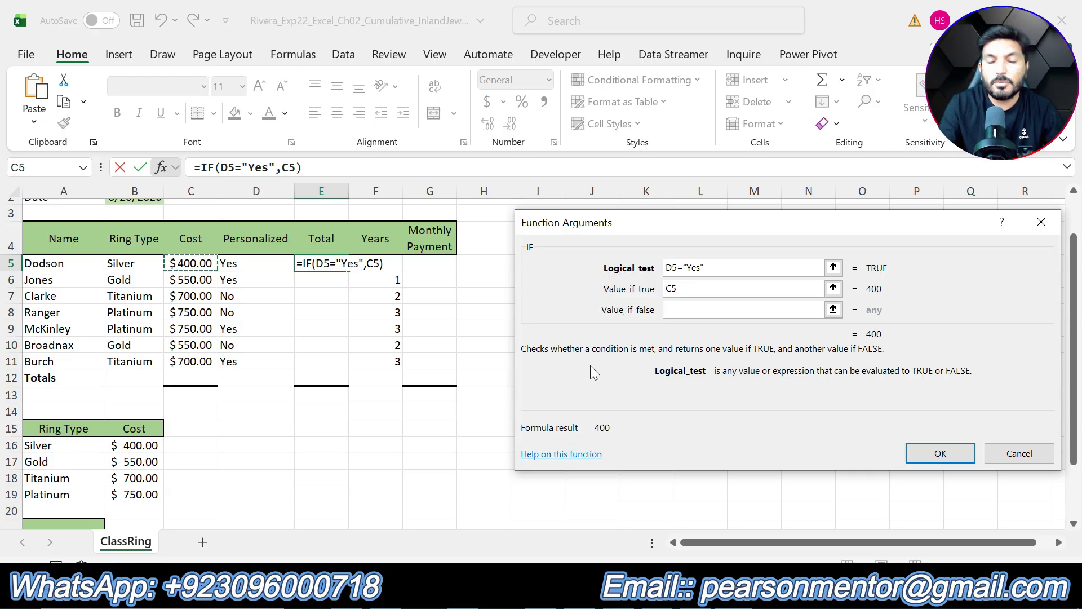
pyautogui.write('+')
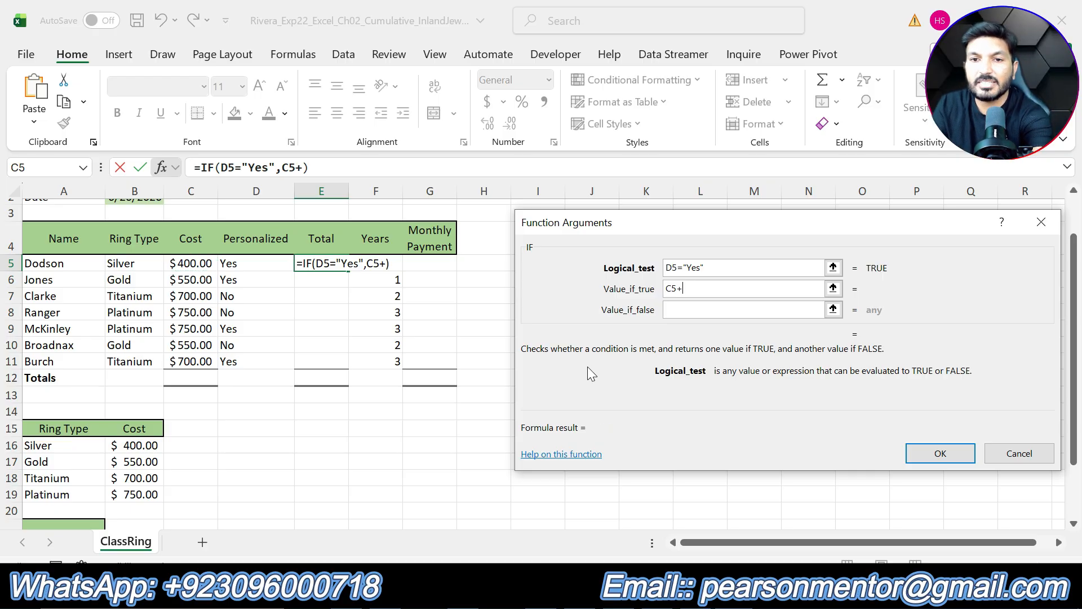
pyautogui.write('()')
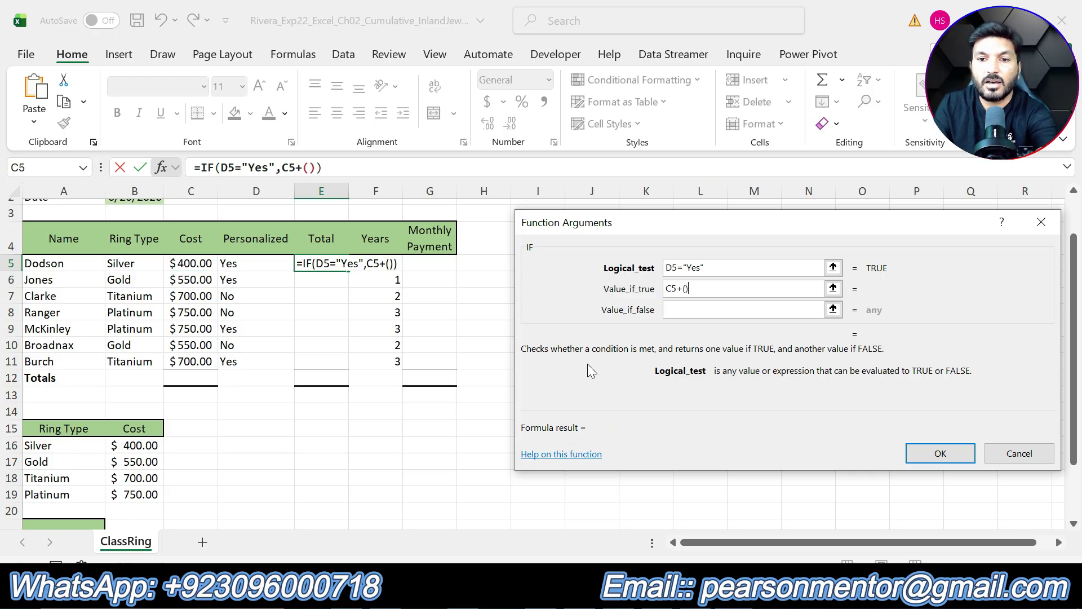
pyautogui.press('BackSpace')
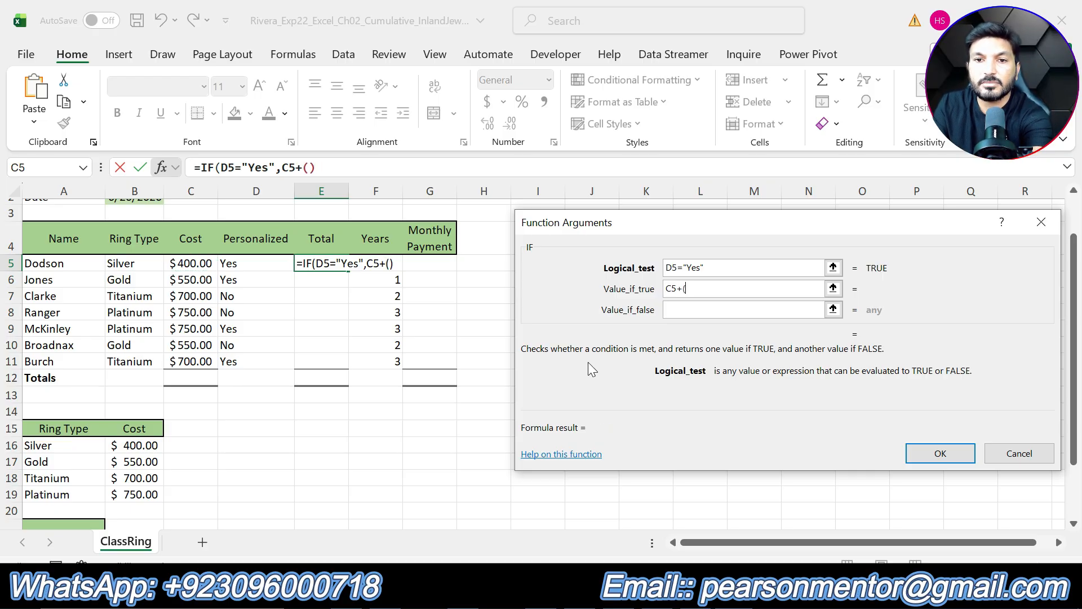
pyautogui.click(191, 262)
pyautogui.scroll(-3, 282, 318)
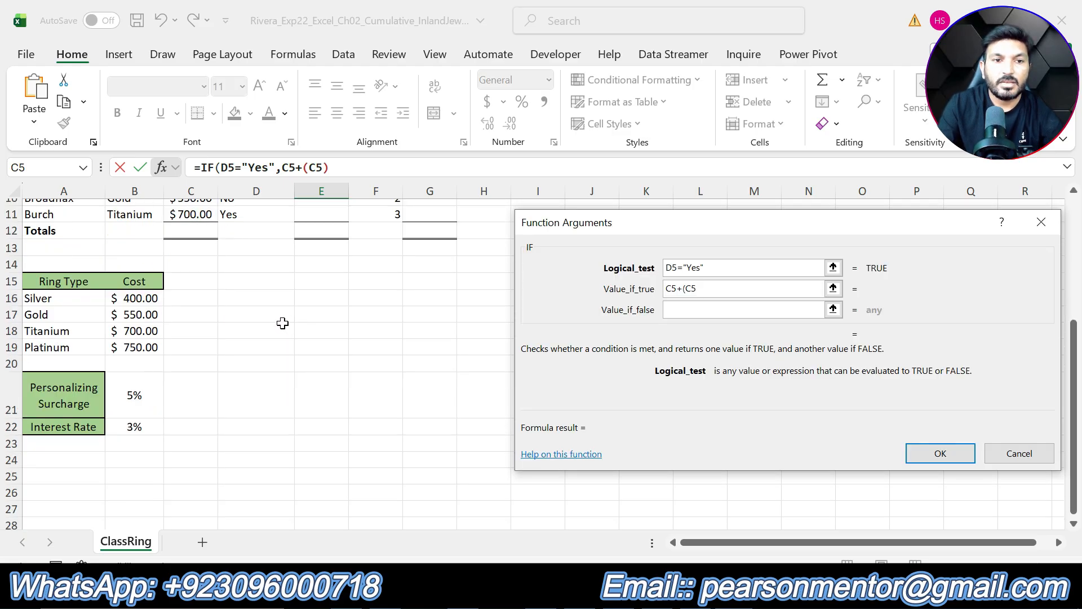
pyautogui.click(131, 396)
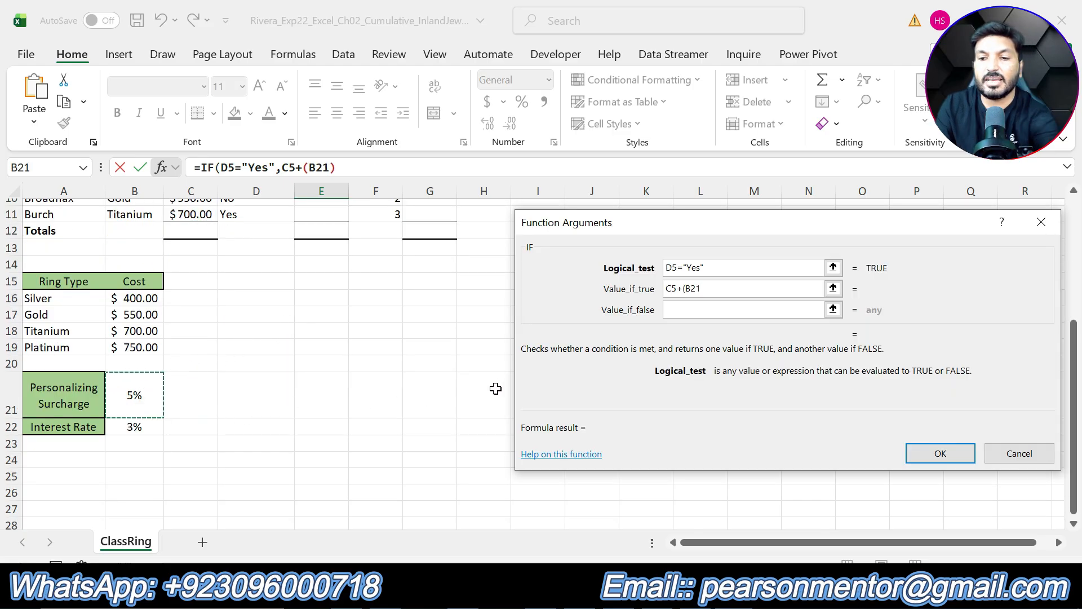
pyautogui.press('BackSpace')
pyautogui.press('BackSpace')
pyautogui.press('BackSpace')
pyautogui.write('c5')
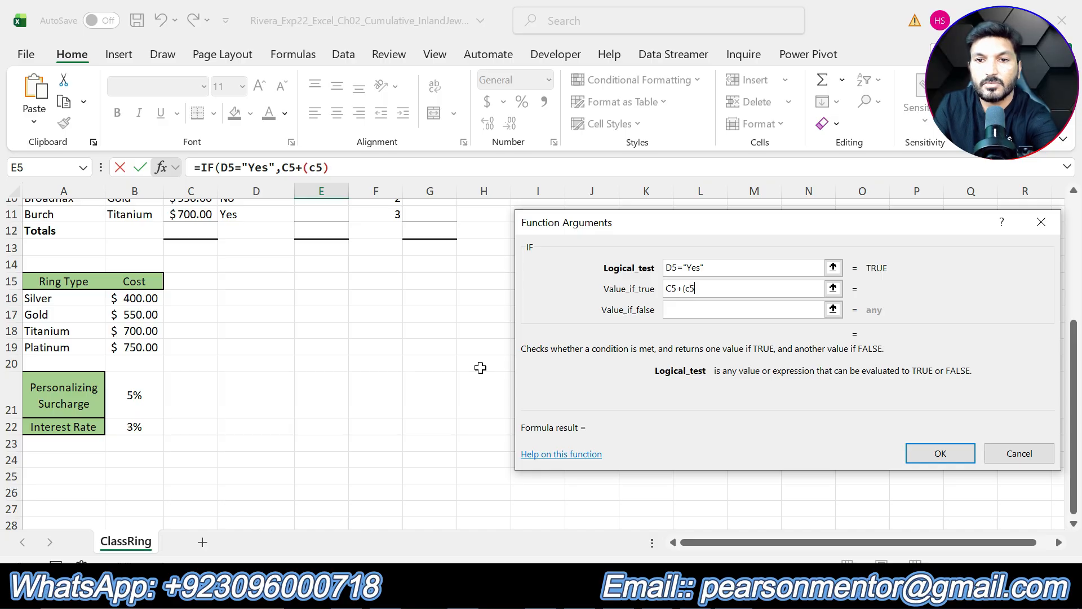
pyautogui.press('BackSpace')
pyautogui.press('BackSpace')
# Set the IF function's value if false to C5
pyautogui.press('Tab')
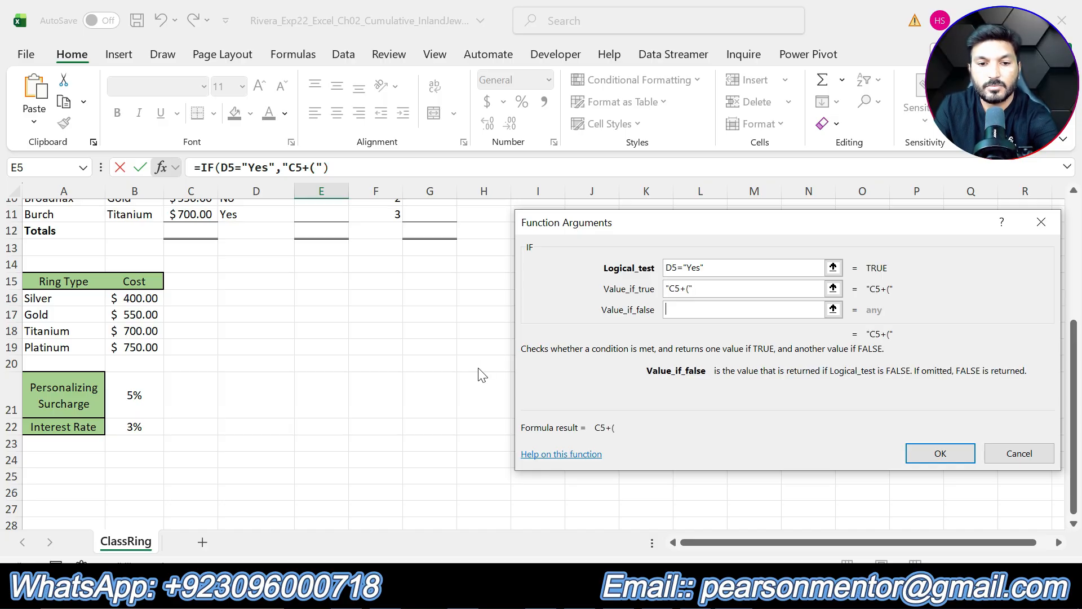
pyautogui.write('c5')
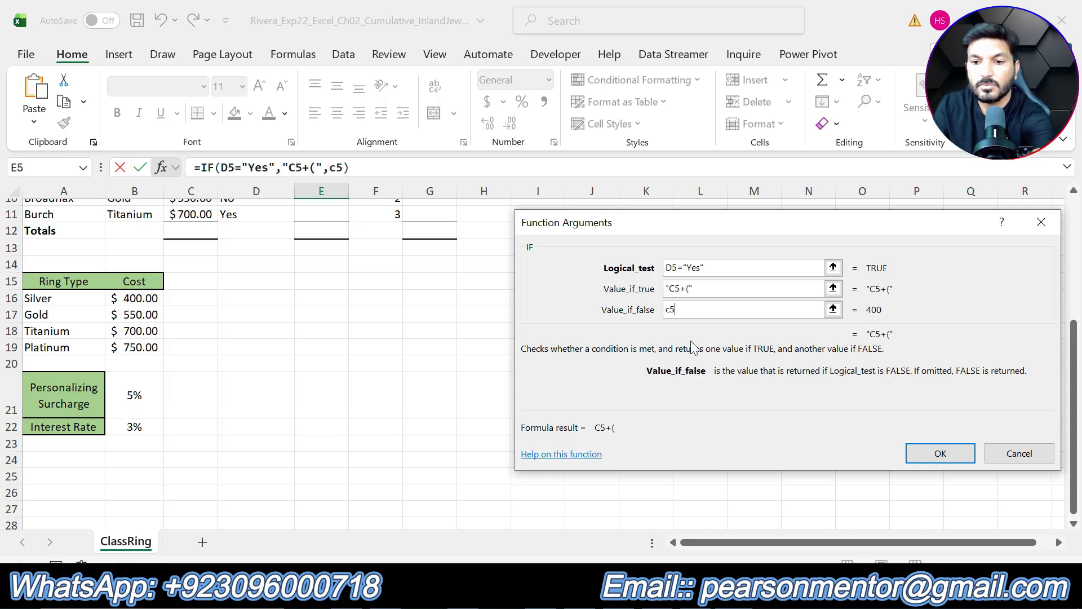
# Clear the value-if-false argument and extend the value-if-true expression with C5*B21, using the personalizing surcharge cell
pyautogui.press('BackSpace')
pyautogui.press('BackSpace')
pyautogui.click(708, 288)
pyautogui.press('BackSpace')
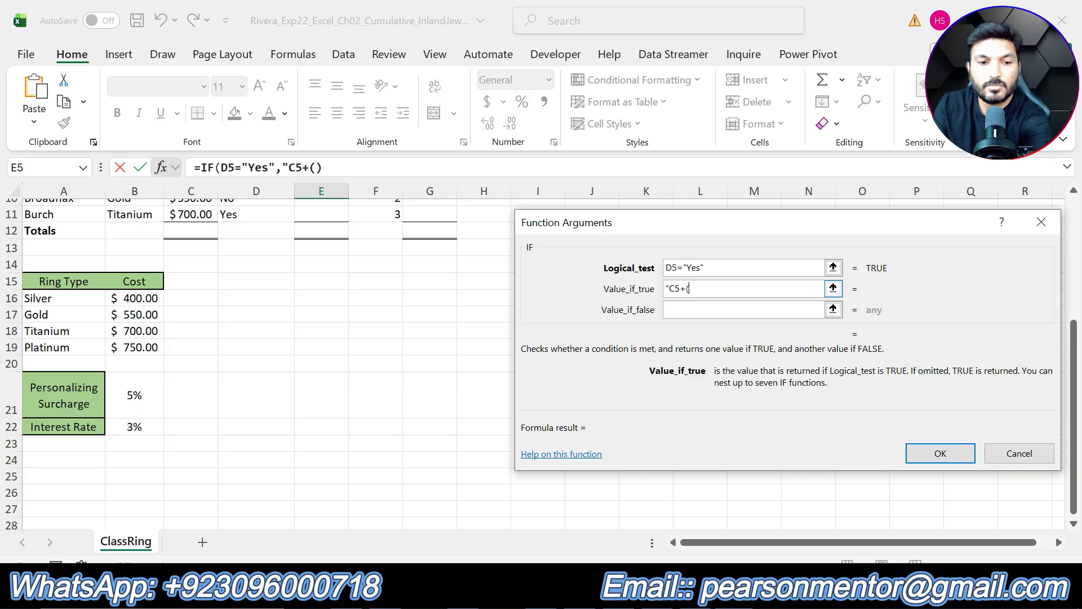
pyautogui.write('C5')
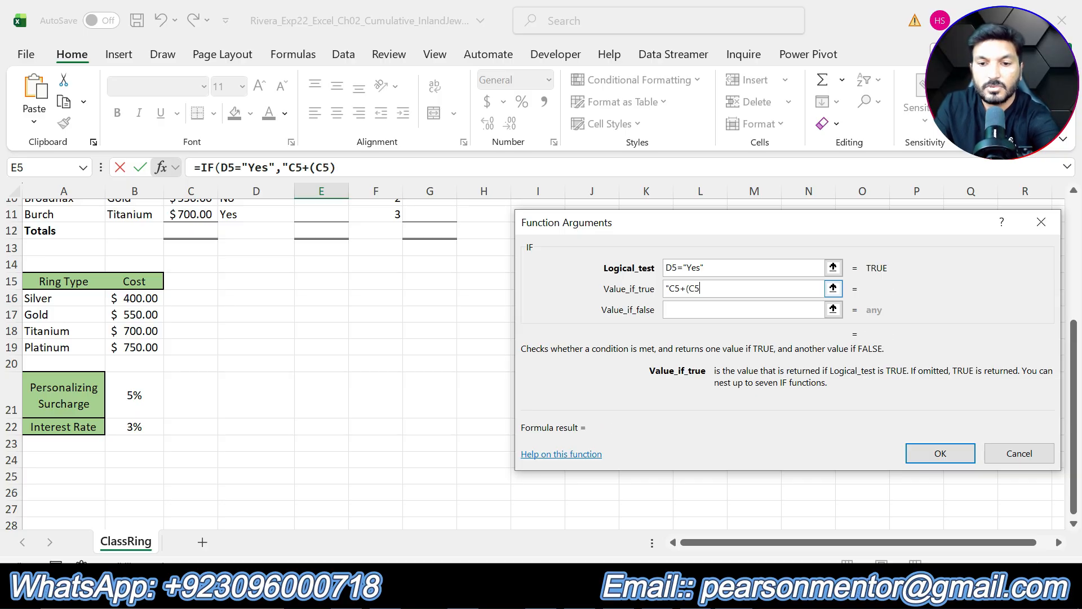
pyautogui.write('*')
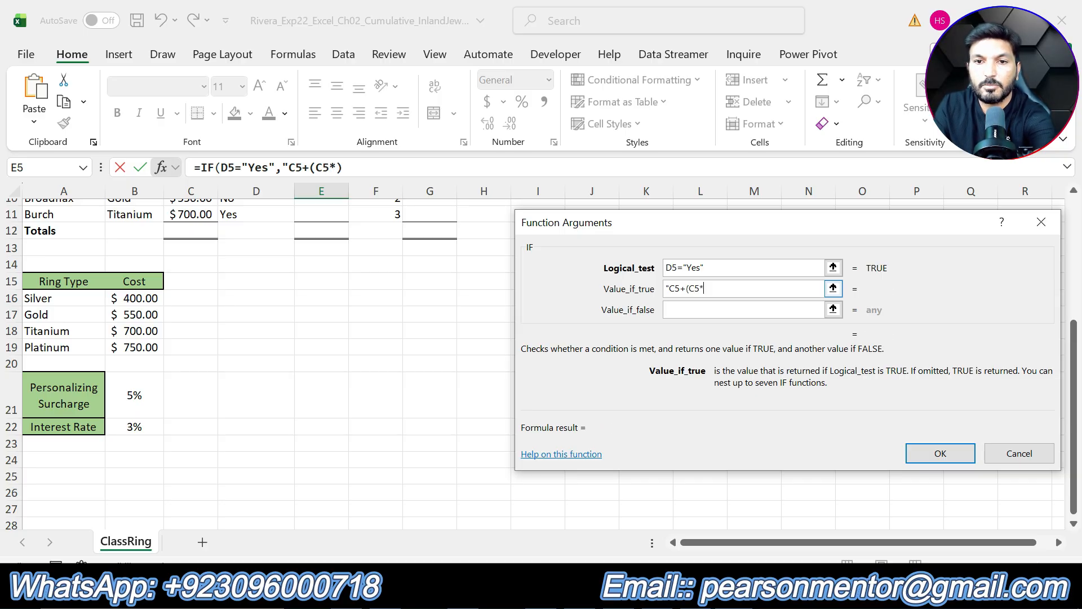
pyautogui.click(148, 398)
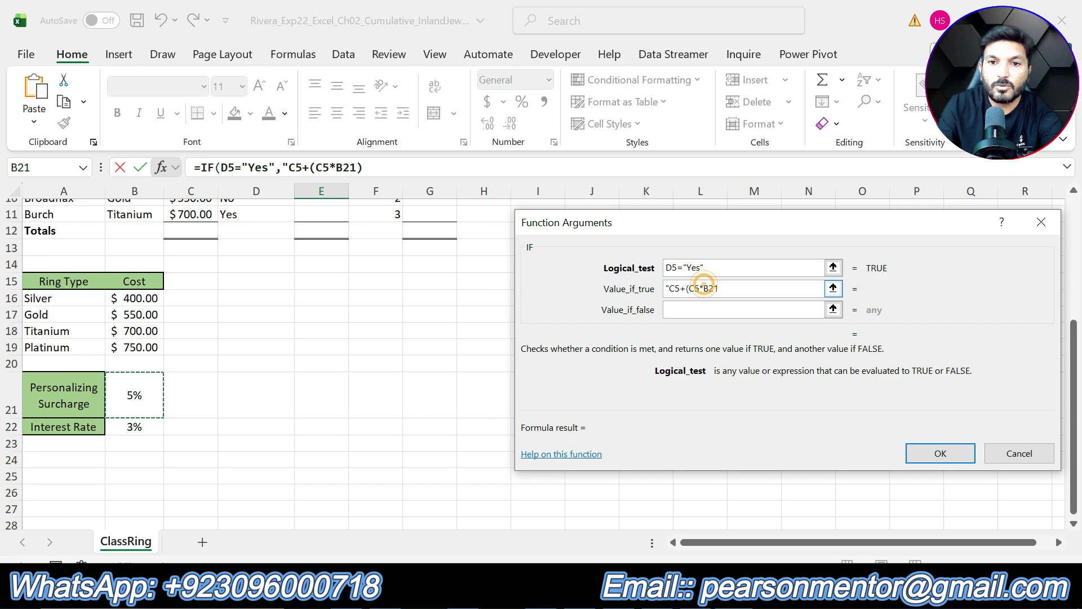
# Make the B21 reference absolute and complete the value-if-true expression as C5+(C5*$B$21), without the leading quotation mark
pyautogui.click(704, 289)
pyautogui.write('$')
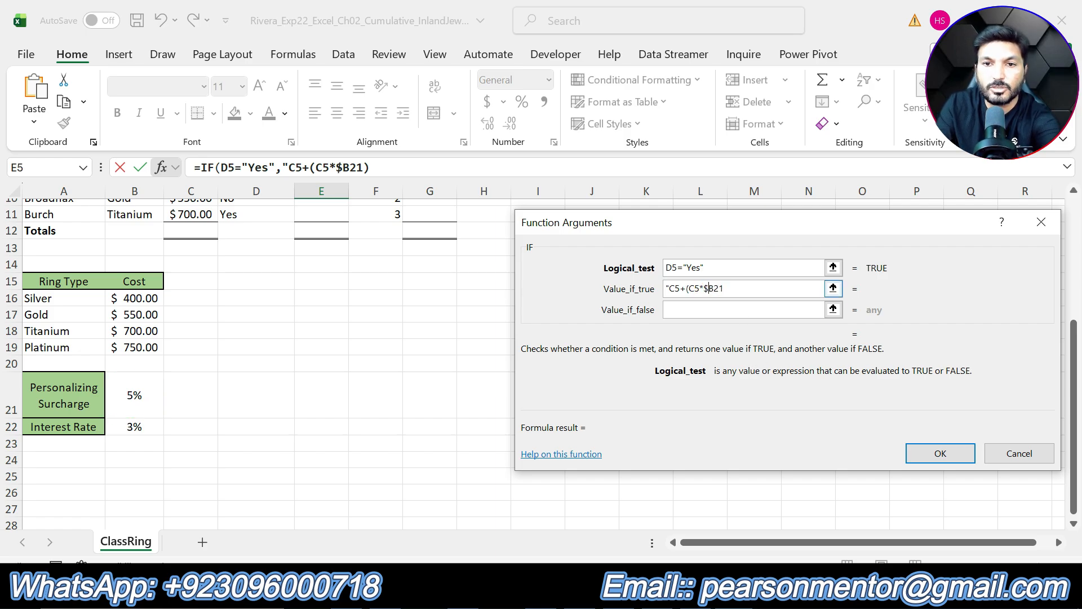
pyautogui.click(725, 289)
pyautogui.write('$')
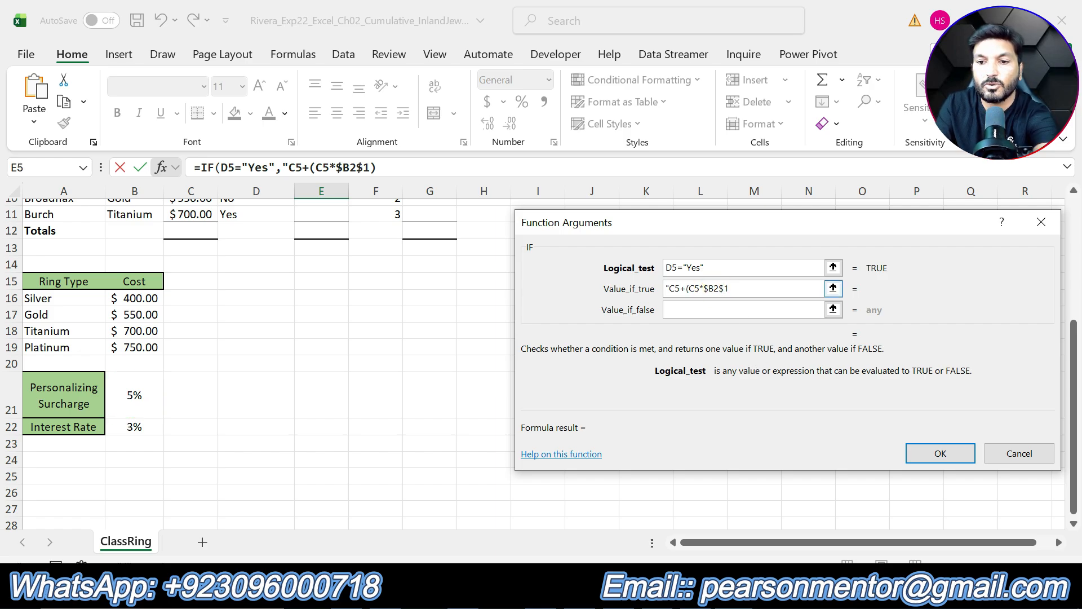
pyautogui.press('BackSpace')
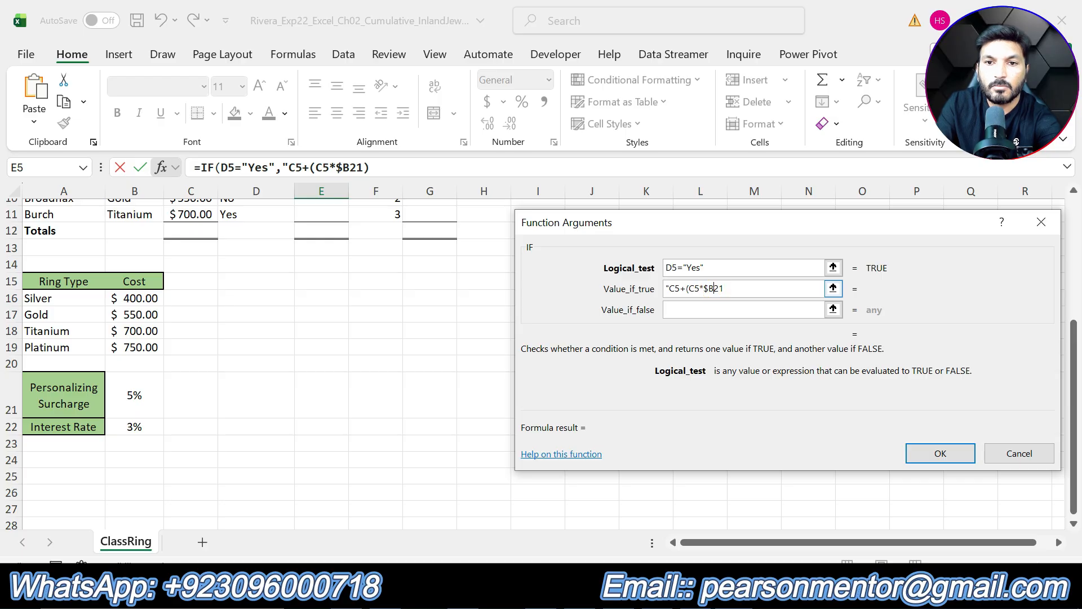
pyautogui.write('$')
pyautogui.click(749, 289)
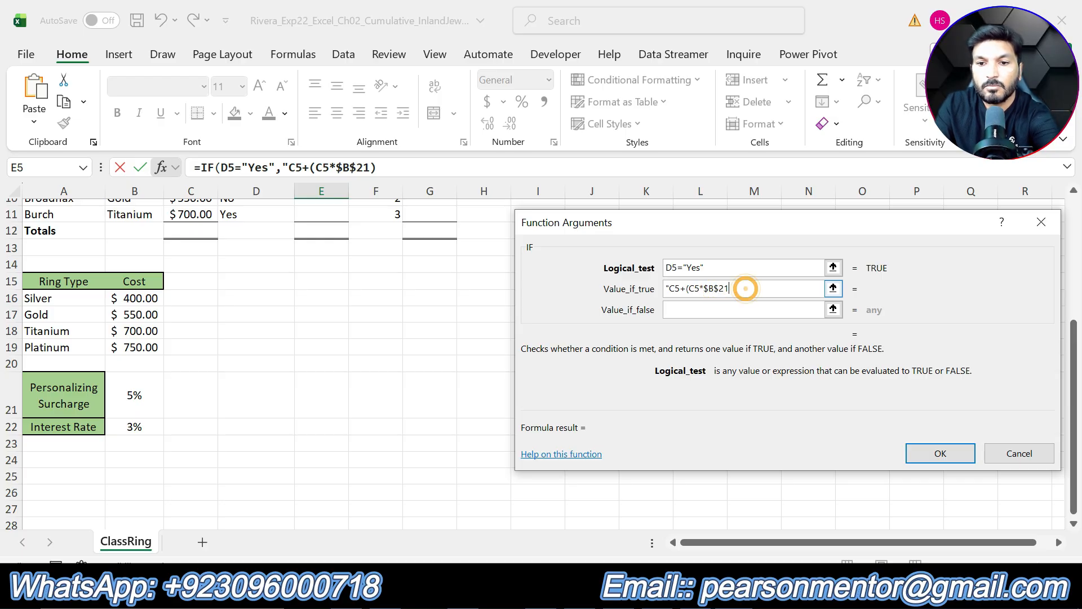
pyautogui.write(')')
pyautogui.click(711, 309)
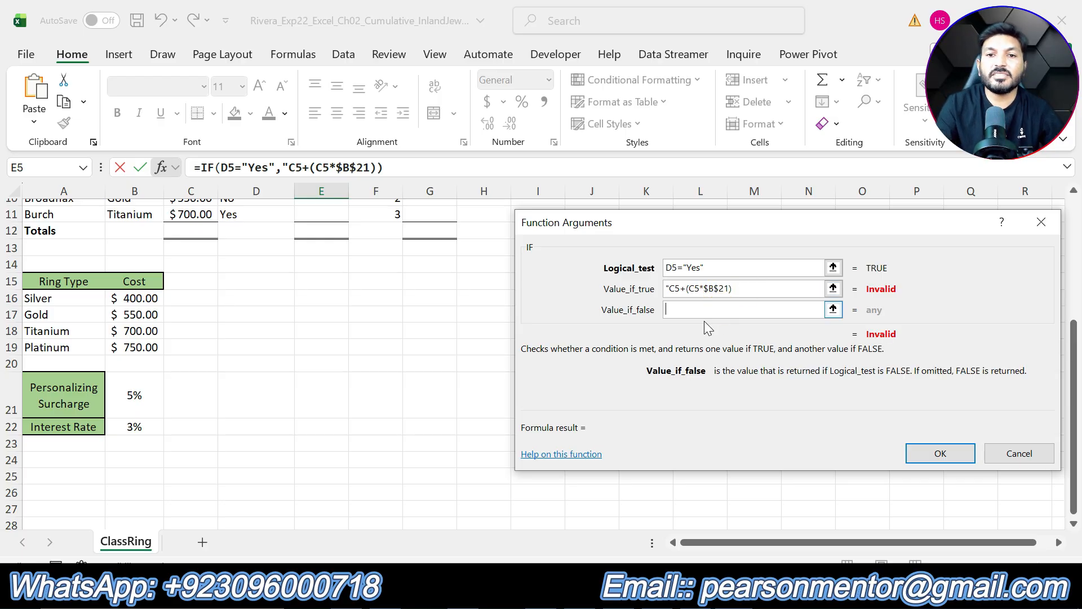
pyautogui.click(668, 288)
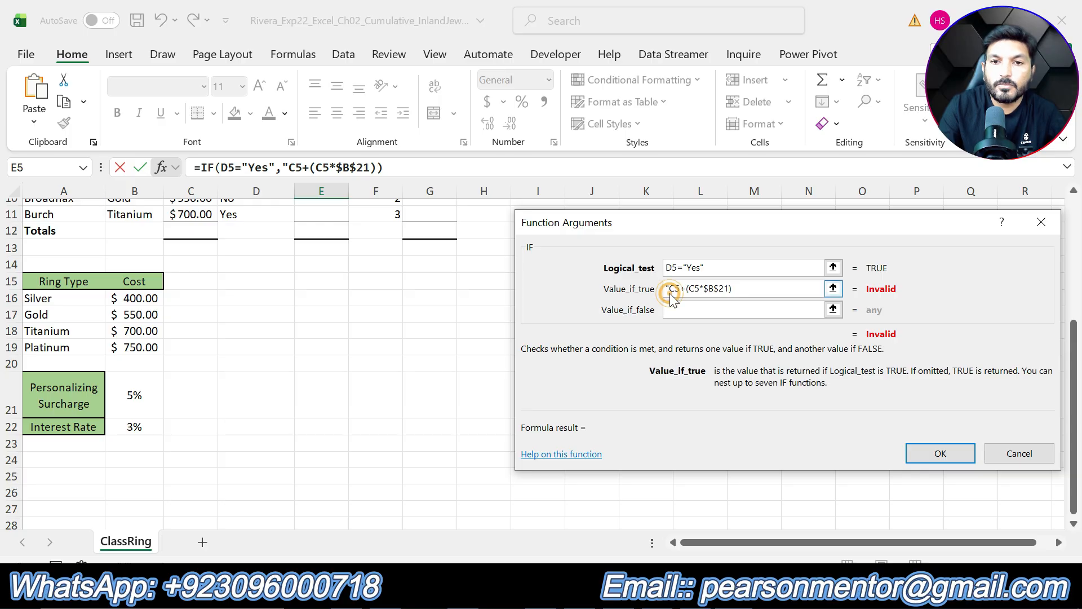
pyautogui.press('BackSpace')
# Set the value if false to C5, the first student's ring cost, and enter the finished IF function in E5
pyautogui.click(716, 310)
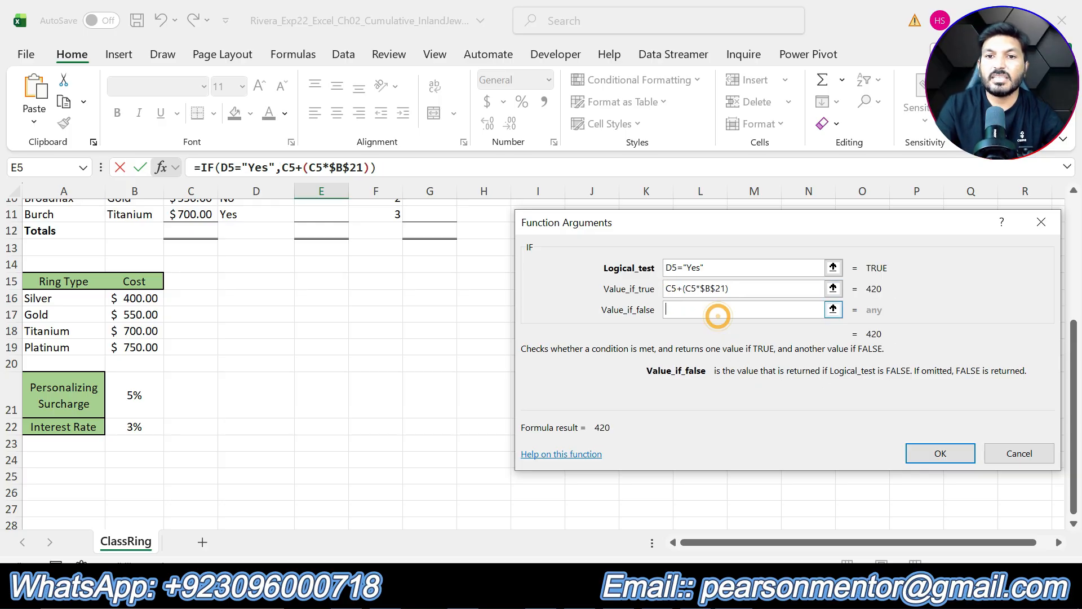
pyautogui.scroll(3, 318, 453)
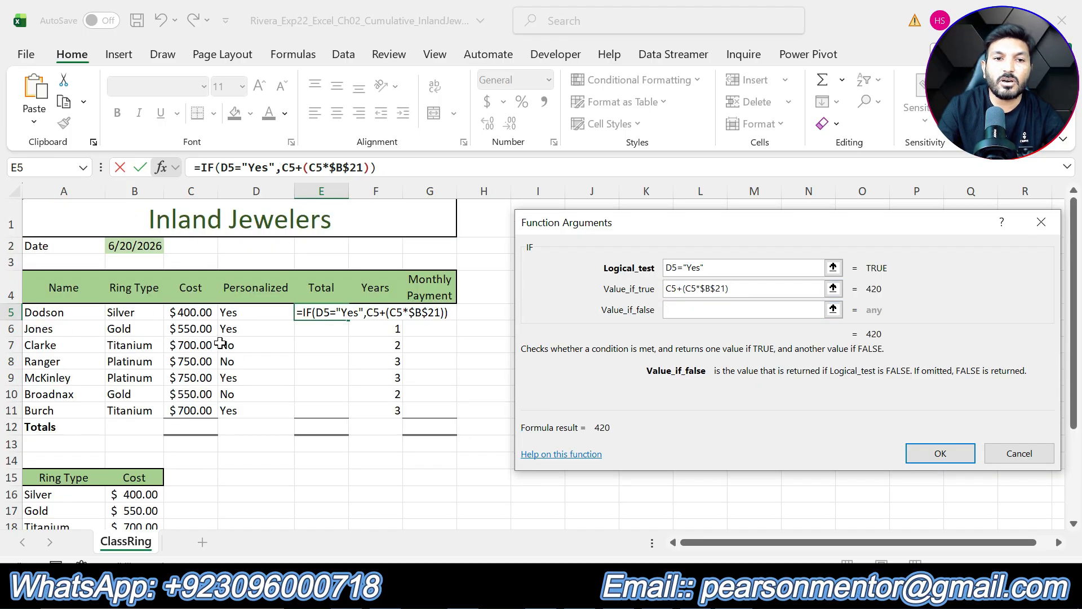
pyautogui.click(201, 309)
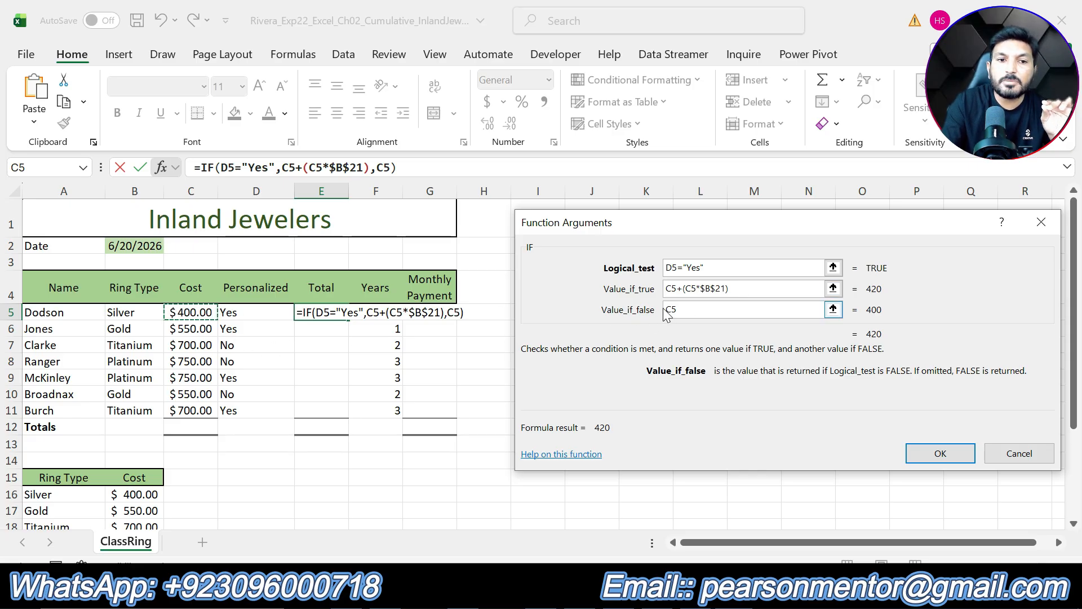
pyautogui.scroll(-2, 175, 451)
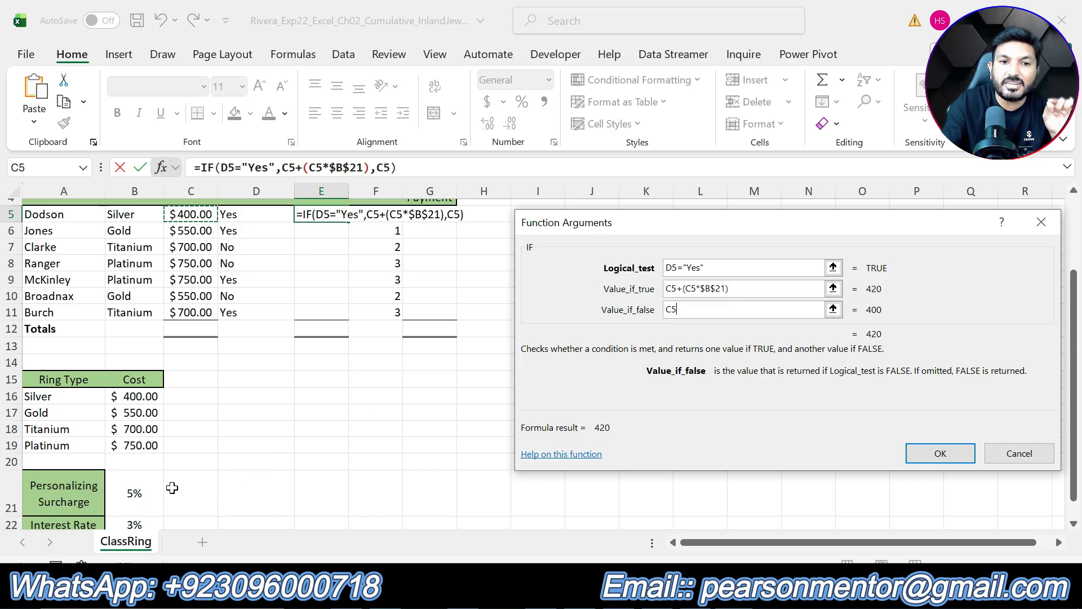
pyautogui.scroll(2, 687, 323)
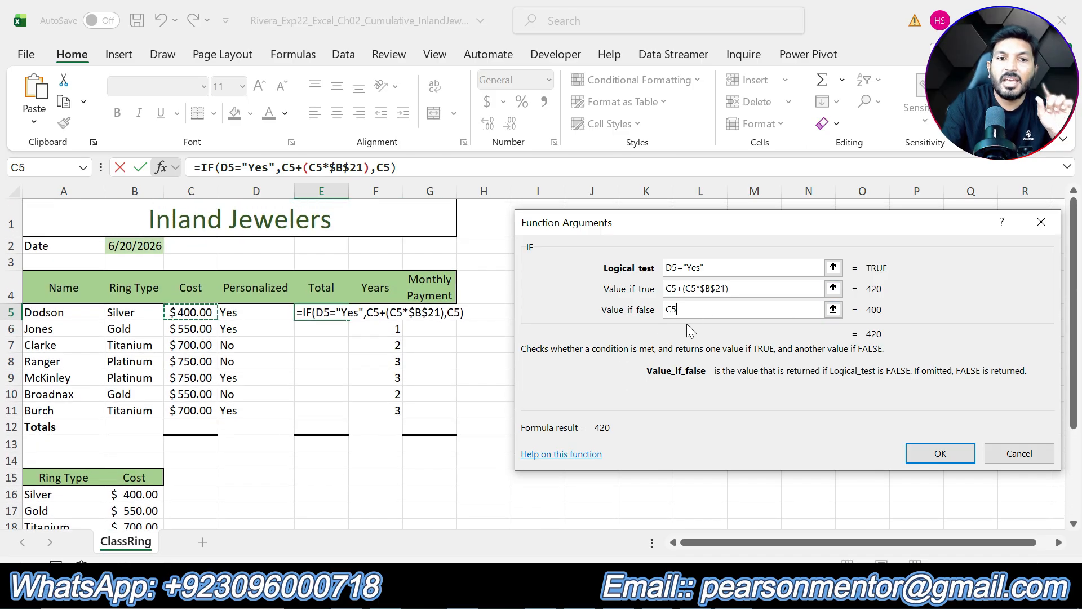
pyautogui.click(940, 453)
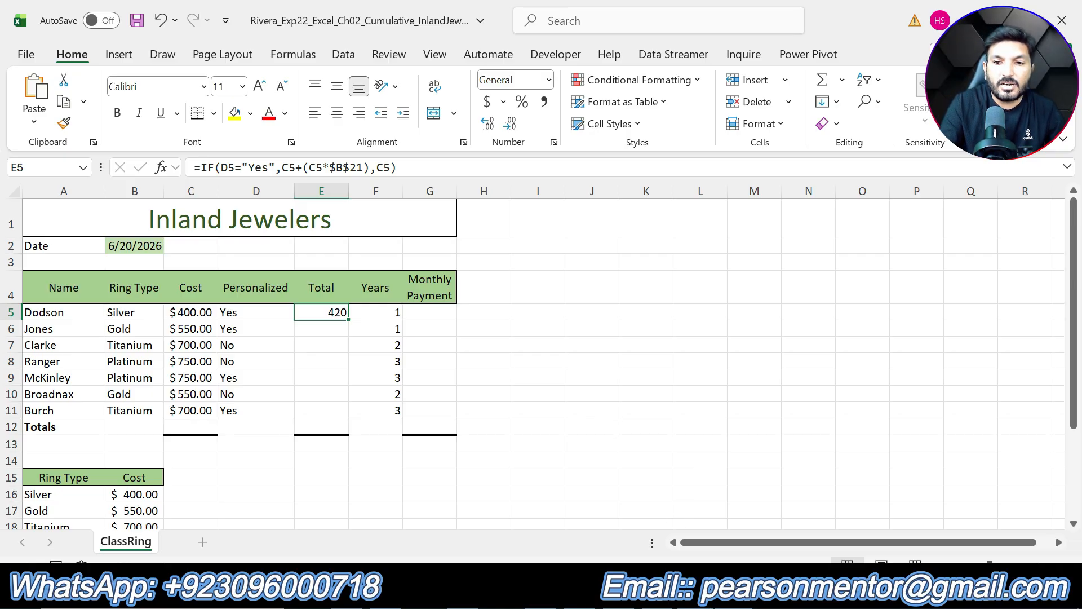
# Switch to the Word instructions and move the yellow highlight from step 7 to step 8
pyautogui.hotkey('alt', 'Tab')
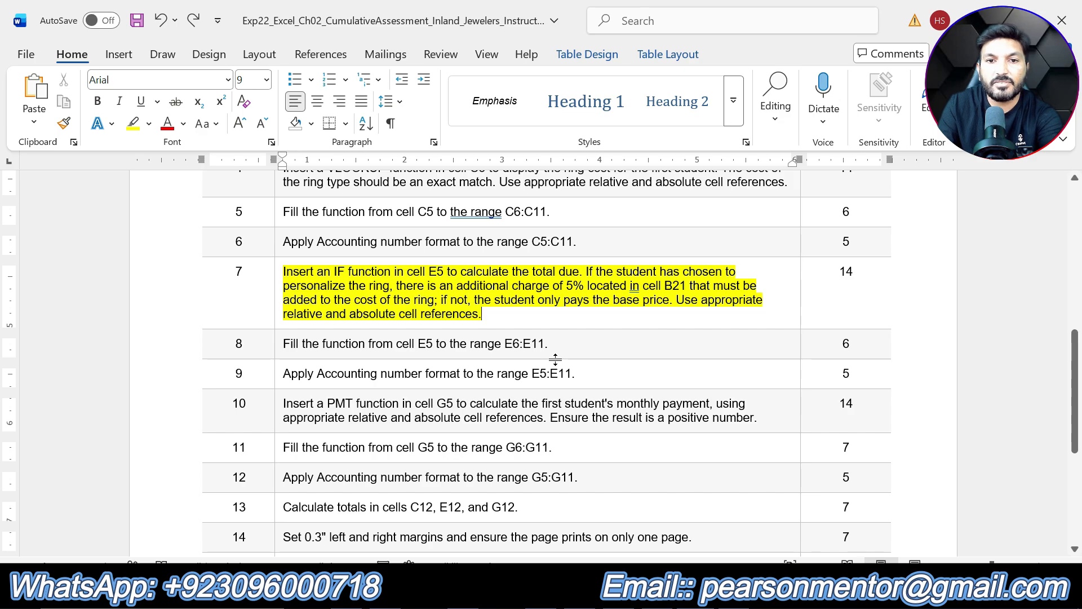
pyautogui.hotkey('ctrl', 'z')
pyautogui.scroll(-3, 540, 367)
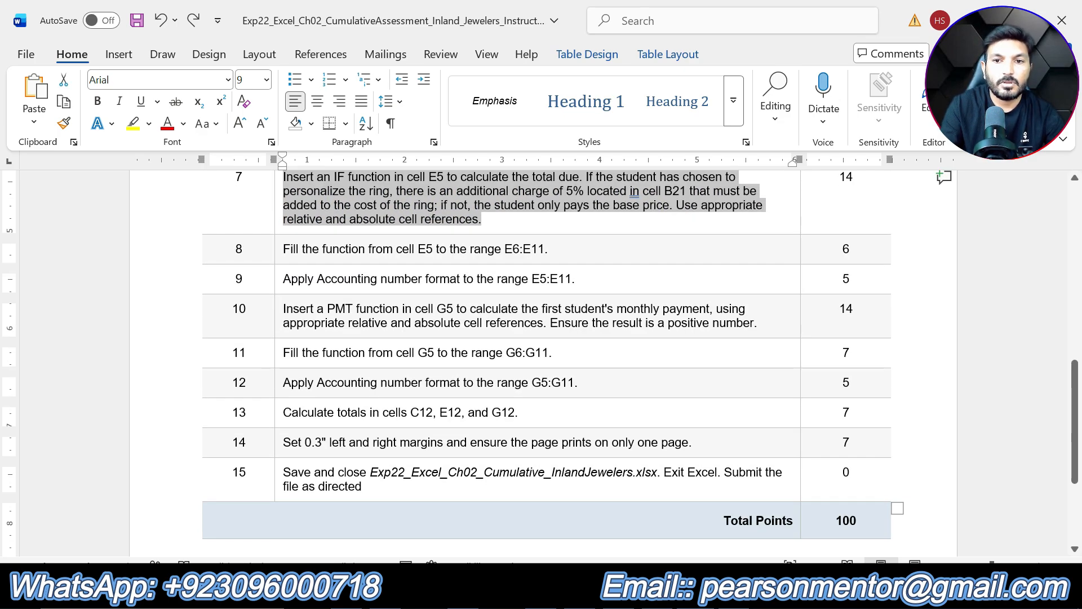
pyautogui.scroll(2, 540, 361)
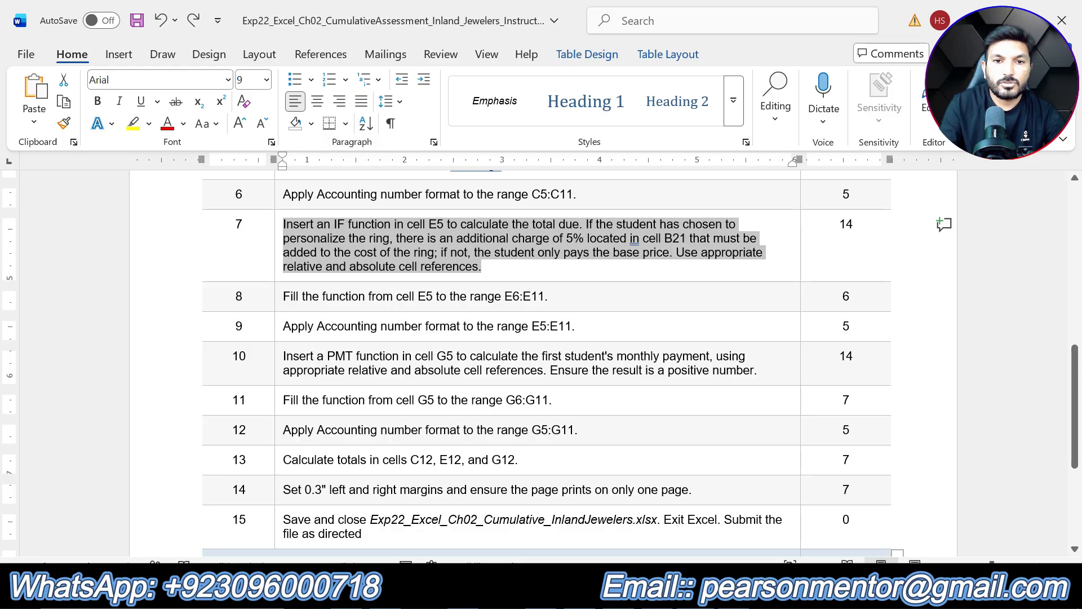
pyautogui.moveTo(581, 296); pyautogui.dragTo(283, 296)
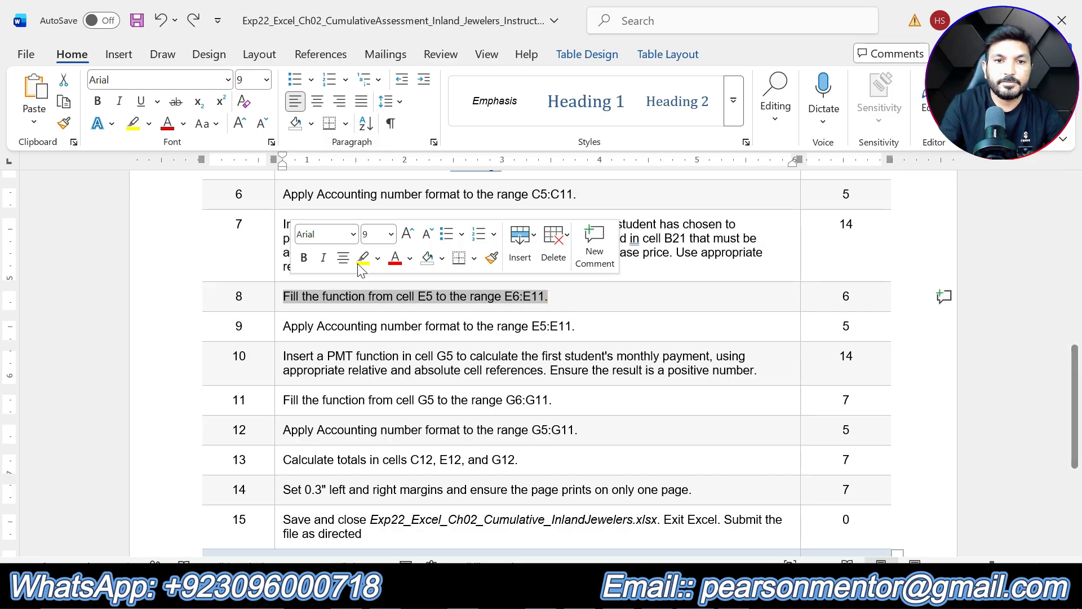
pyautogui.click(362, 261)
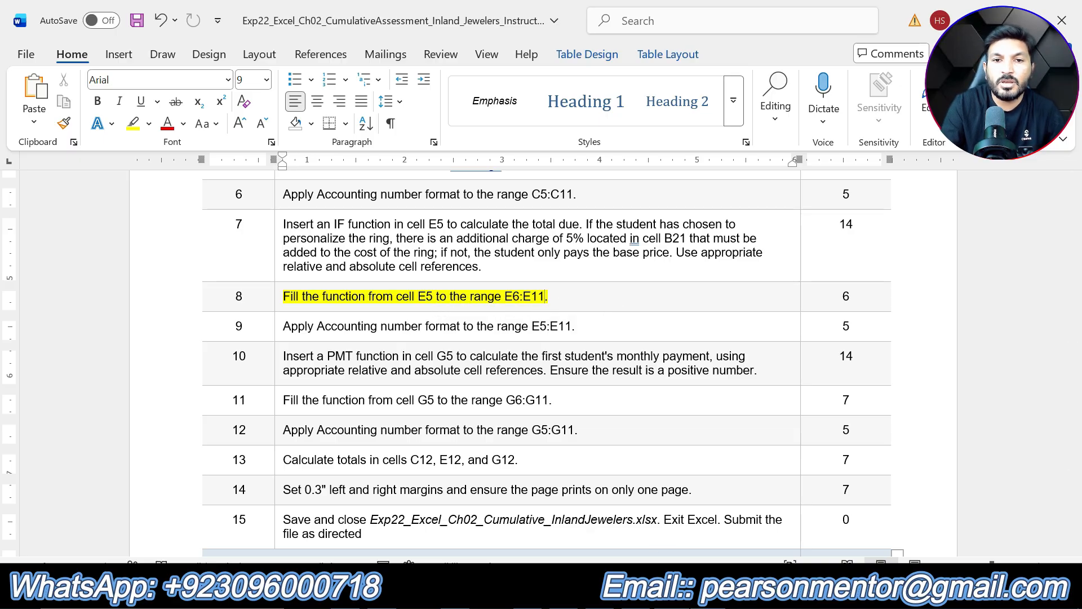
# Switch to the Excel workbook, fill the IF function from E5 to E6:E11, and check the copied formulas
pyautogui.hotkey('alt', 'Tab')
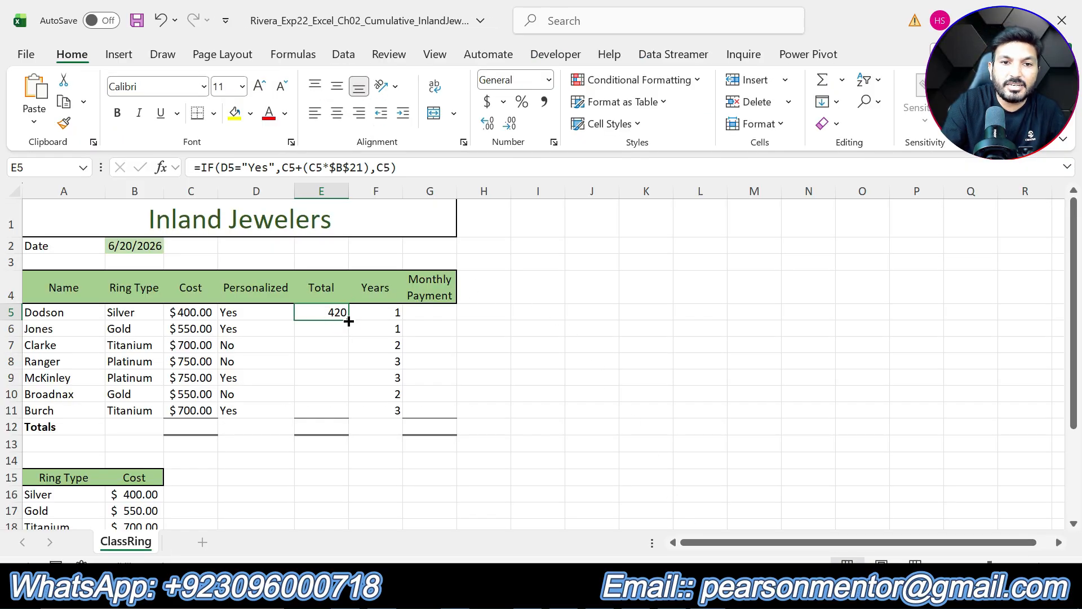
pyautogui.moveTo(348, 319); pyautogui.dragTo(345, 412)
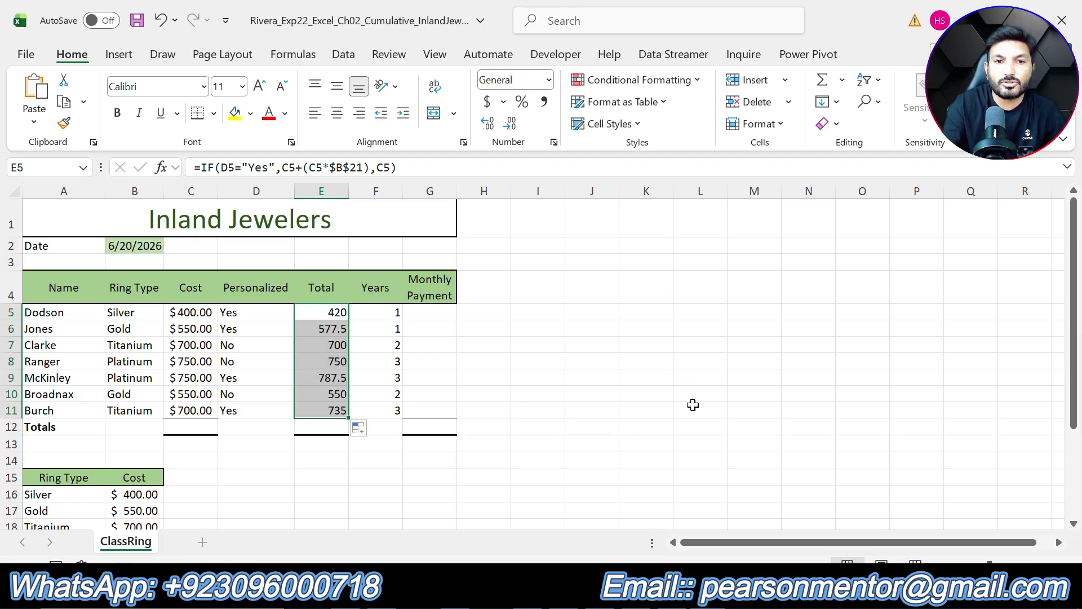
pyautogui.click(332, 333)
pyautogui.click(340, 346)
pyautogui.click(342, 362)
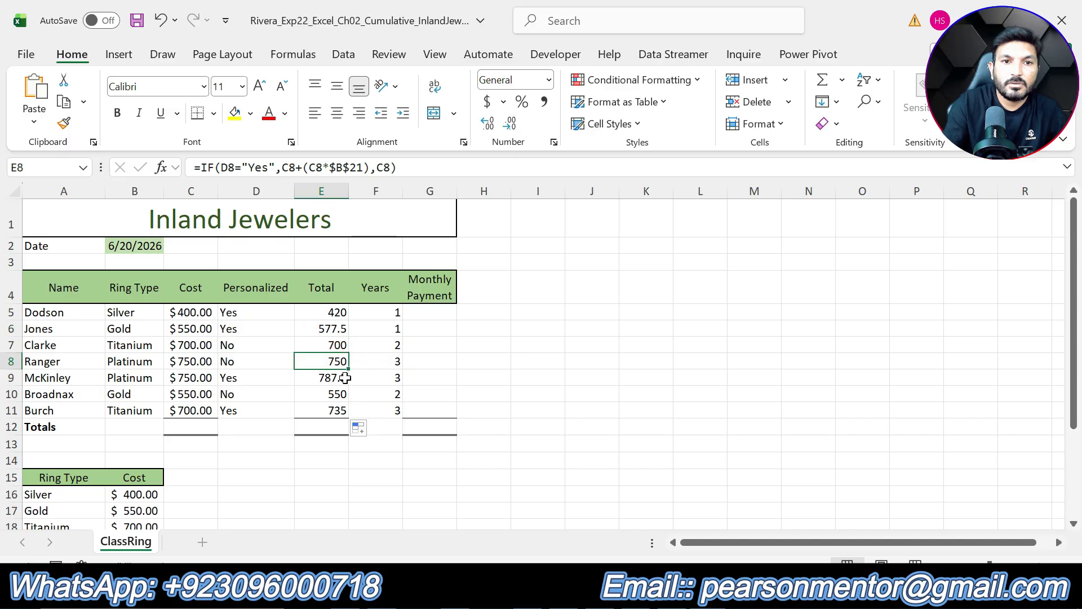
pyautogui.click(345, 378)
pyautogui.click(344, 394)
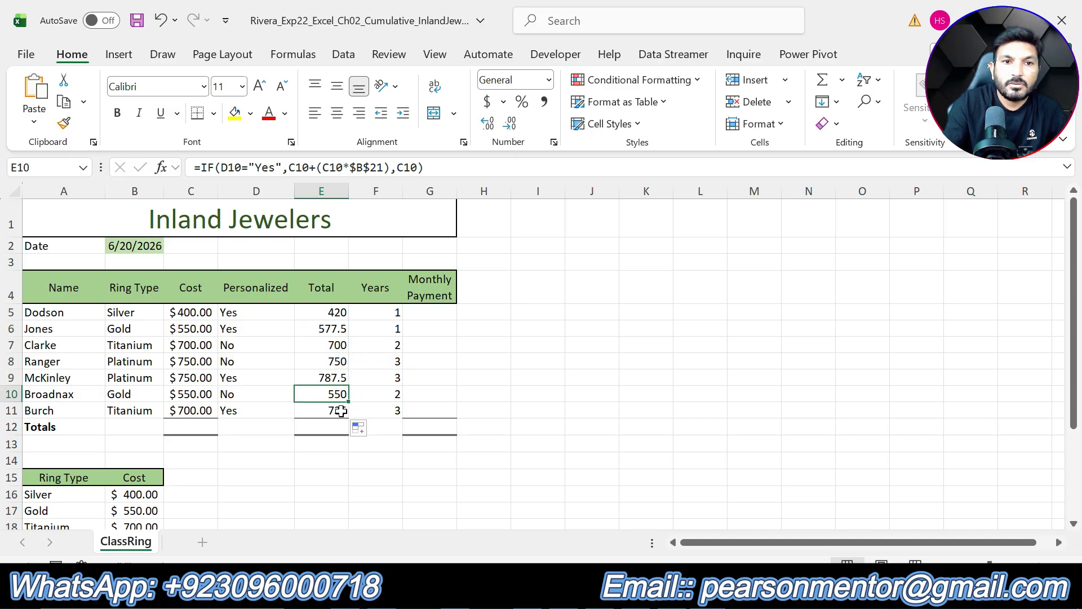
pyautogui.click(341, 411)
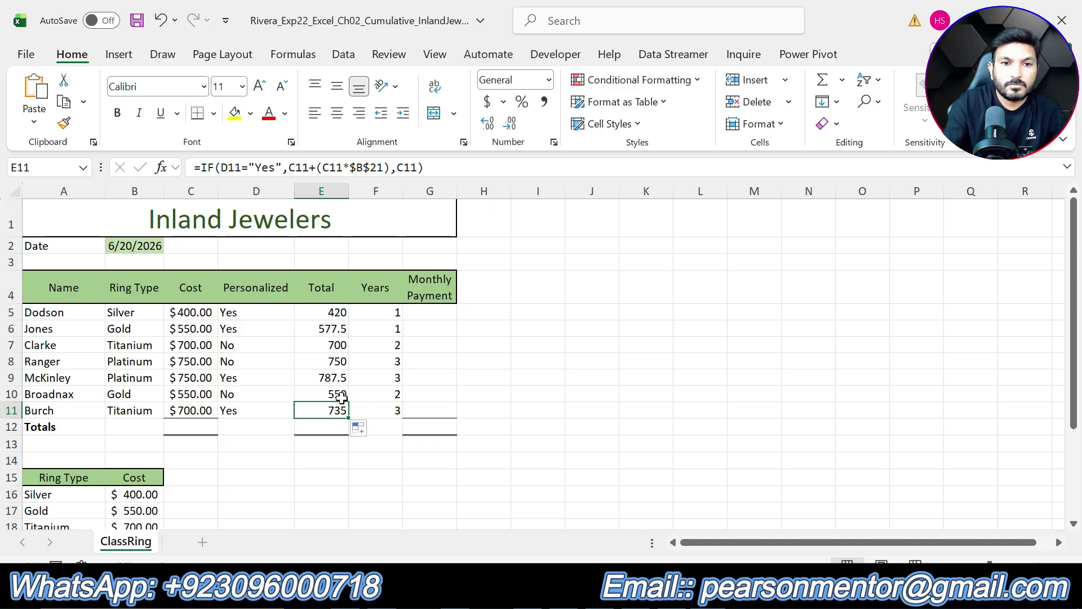
# Switch to the Word instructions, move the yellow highlight to step 9, and select its range reference E5:E11
pyautogui.hotkey('alt', 'Tab')
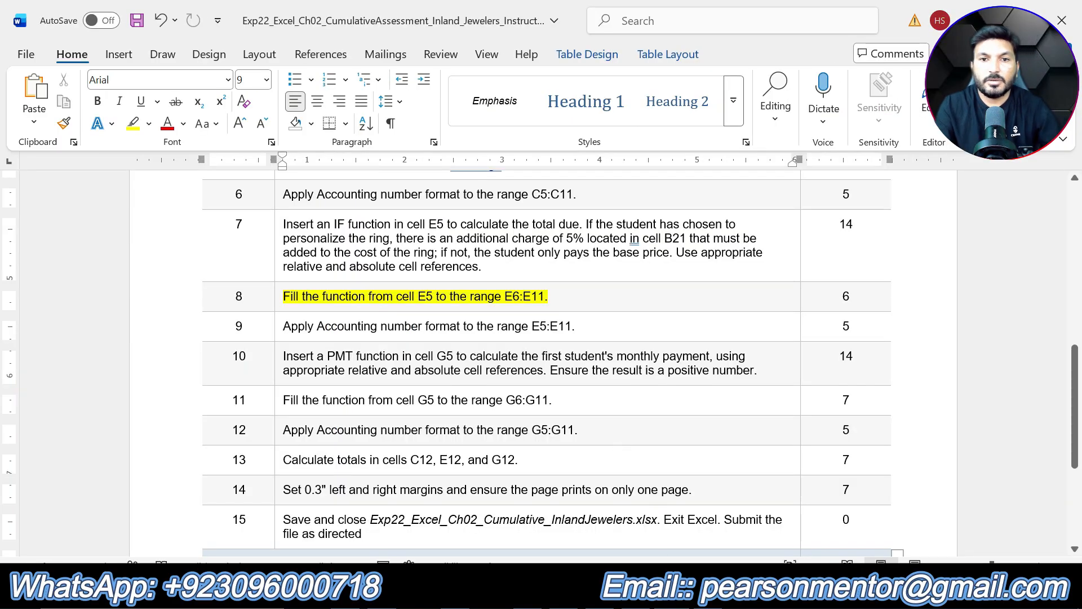
pyautogui.keyDown('shift'); pyautogui.click(572, 327); pyautogui.keyUp('shift')
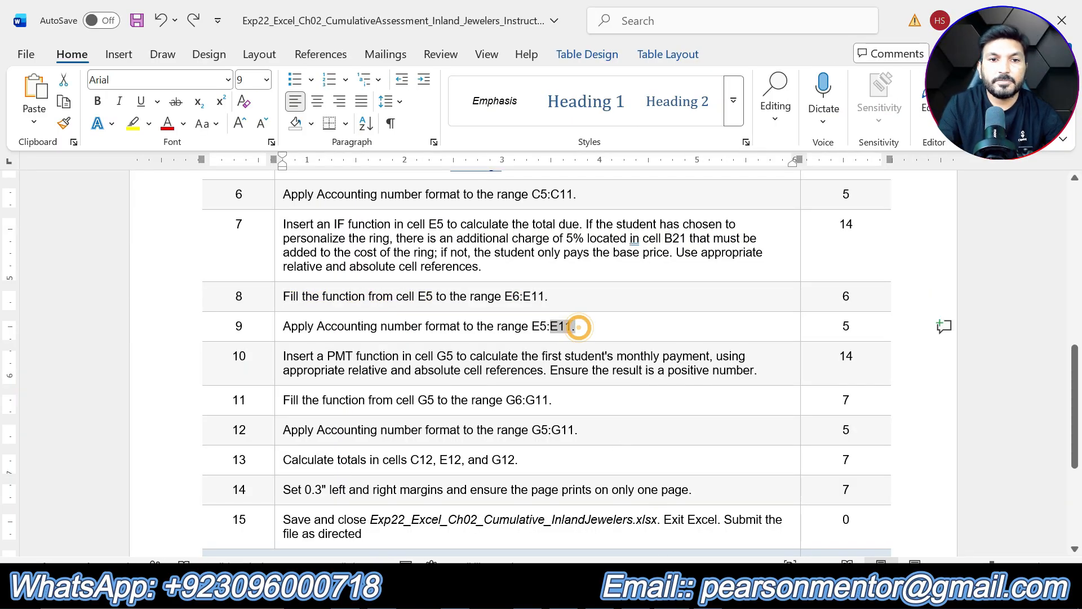
pyautogui.moveTo(573, 327); pyautogui.dragTo(283, 327)
pyautogui.click(376, 307)
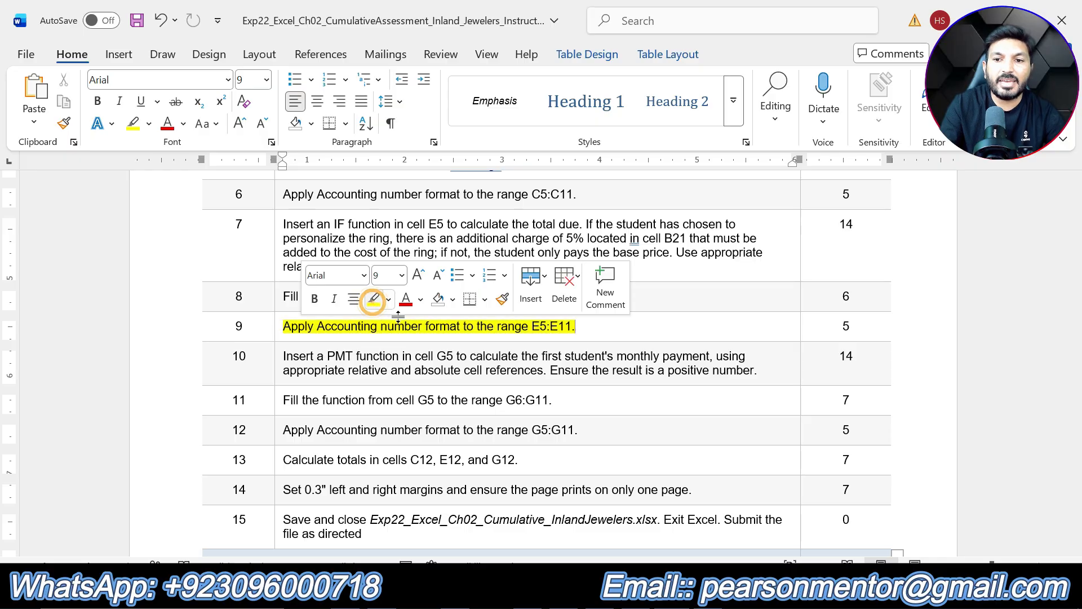
pyautogui.click(452, 372)
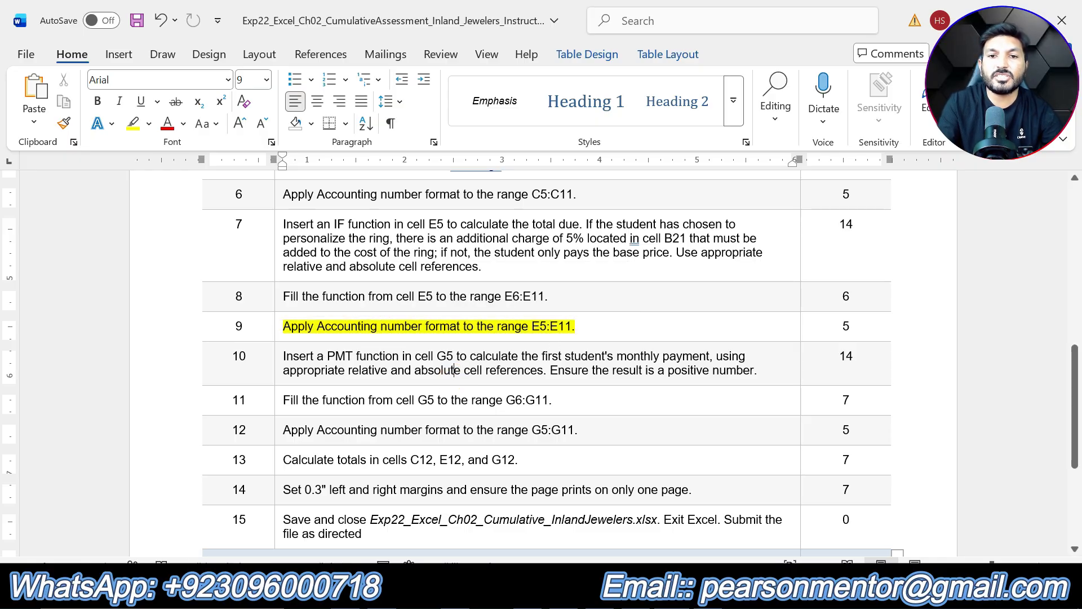
pyautogui.click(534, 326)
pyautogui.doubleClick(535, 326)
# Switch to the Excel workbook and apply the Accounting number format to the Total range E5:E11
pyautogui.hotkey('alt', 'Tab')
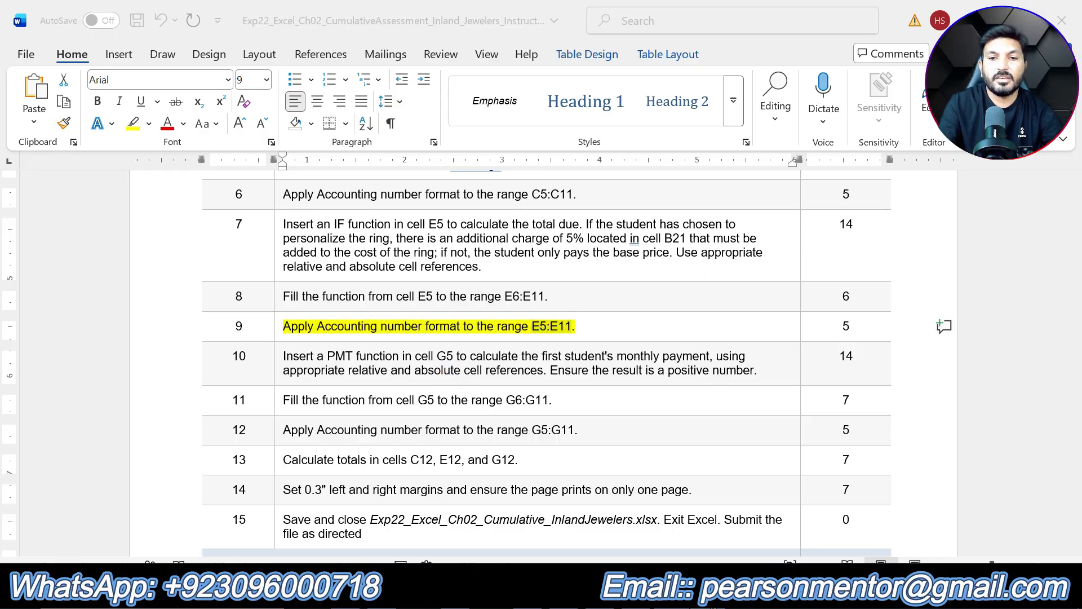
pyautogui.moveTo(337, 313); pyautogui.dragTo(340, 412)
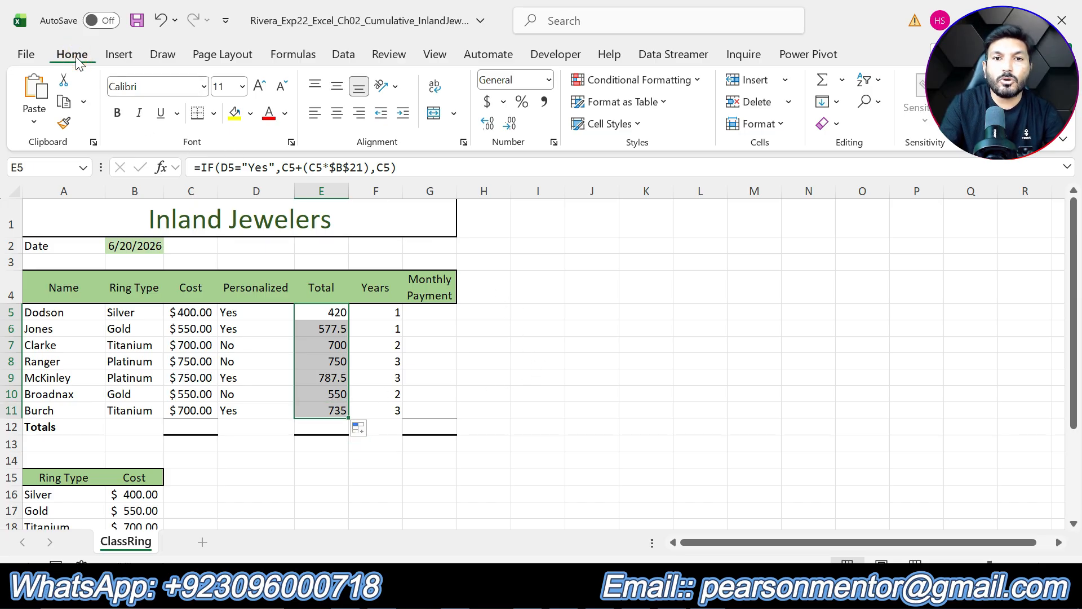
pyautogui.click(548, 80)
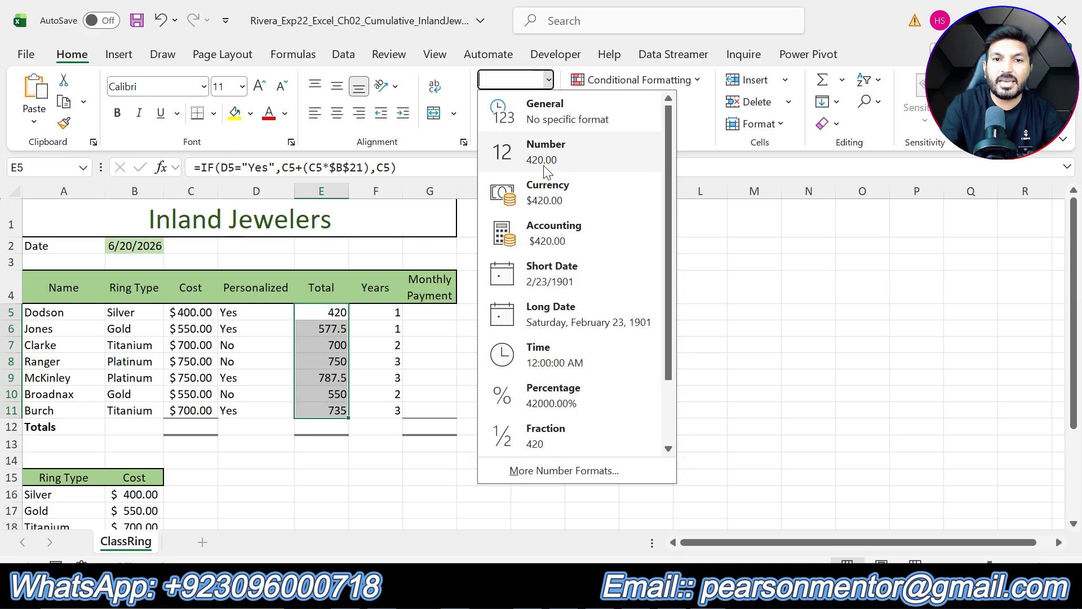
pyautogui.click(550, 228)
pyautogui.click(667, 363)
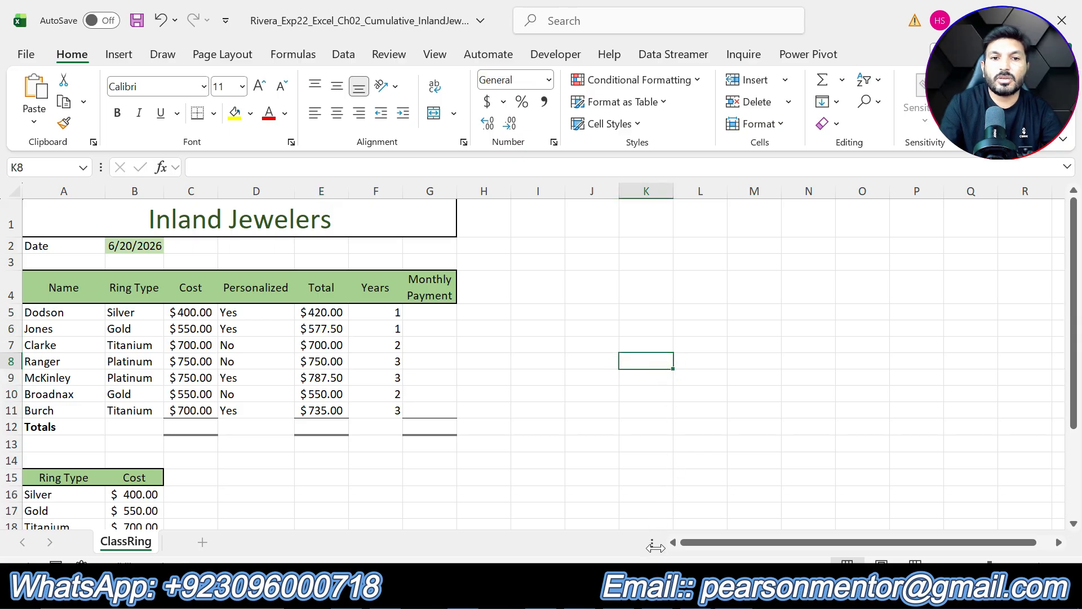
# Switch to the Word instructions and remove the yellow highlight from step 9
pyautogui.hotkey('alt', 'Tab')
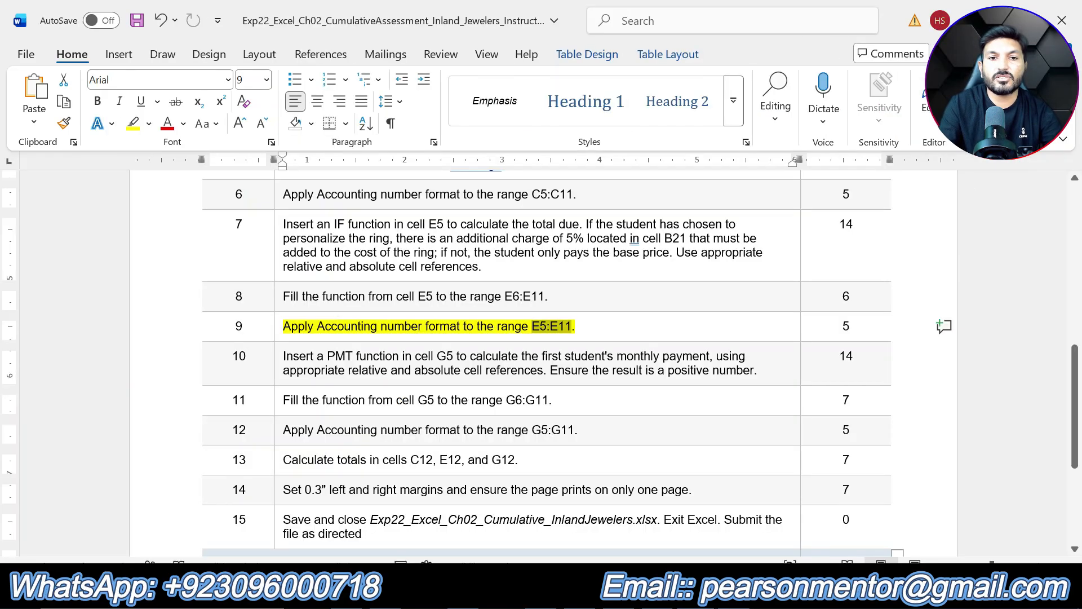
pyautogui.tripleClick(585, 330)
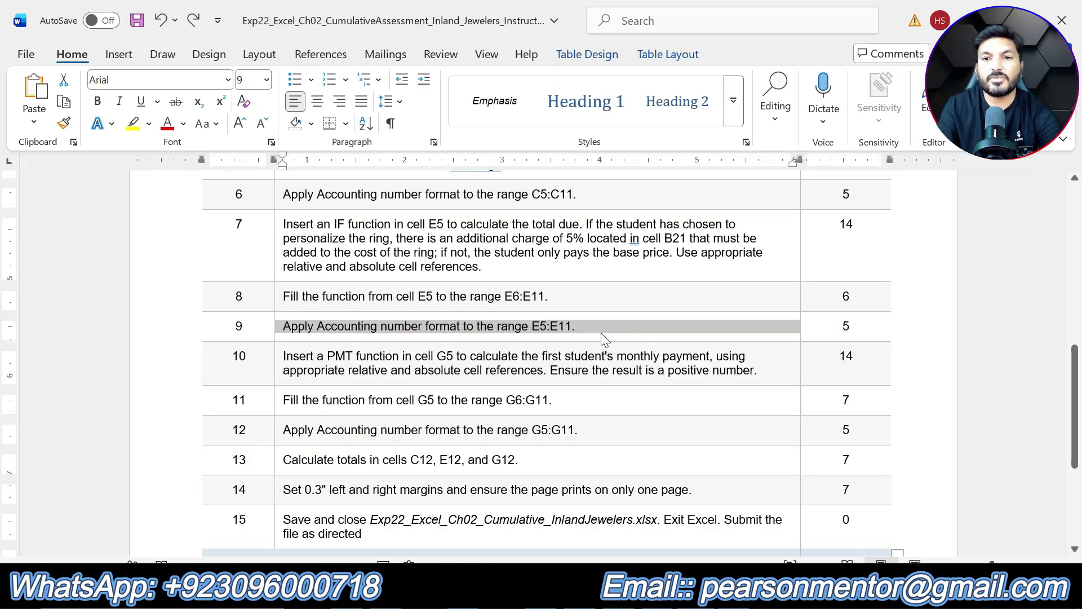
pyautogui.scroll(-3, 601, 332)
pyautogui.scroll(5, 592, 338)
pyautogui.click(592, 422)
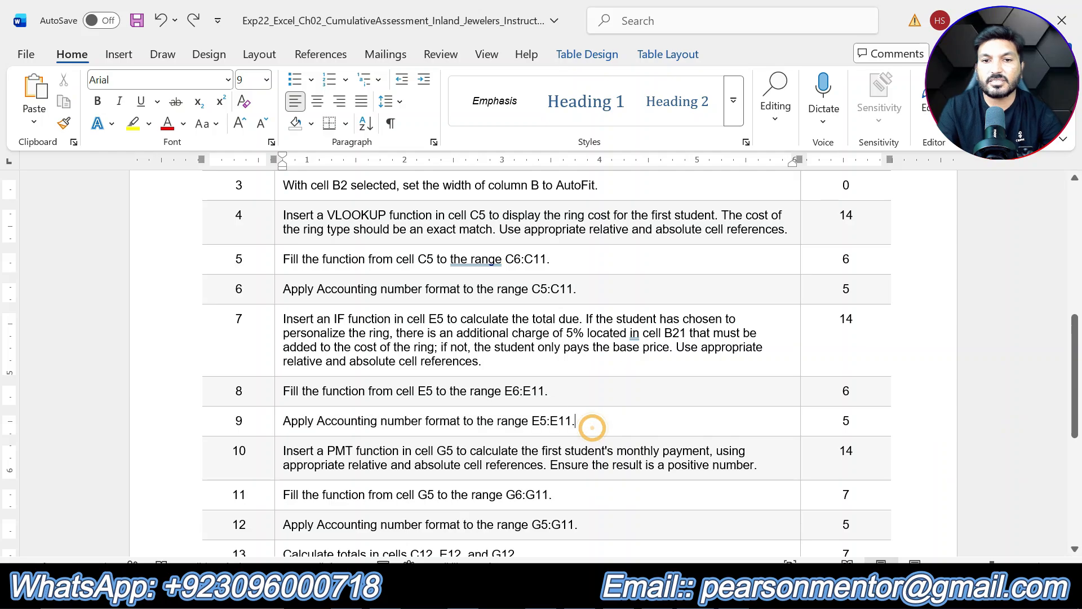
# Switch between the completed Inland Jewelers workbook in Excel and the Word instructions to review the finished table against steps 10 to 15
pyautogui.hotkey('alt', 'Tab')
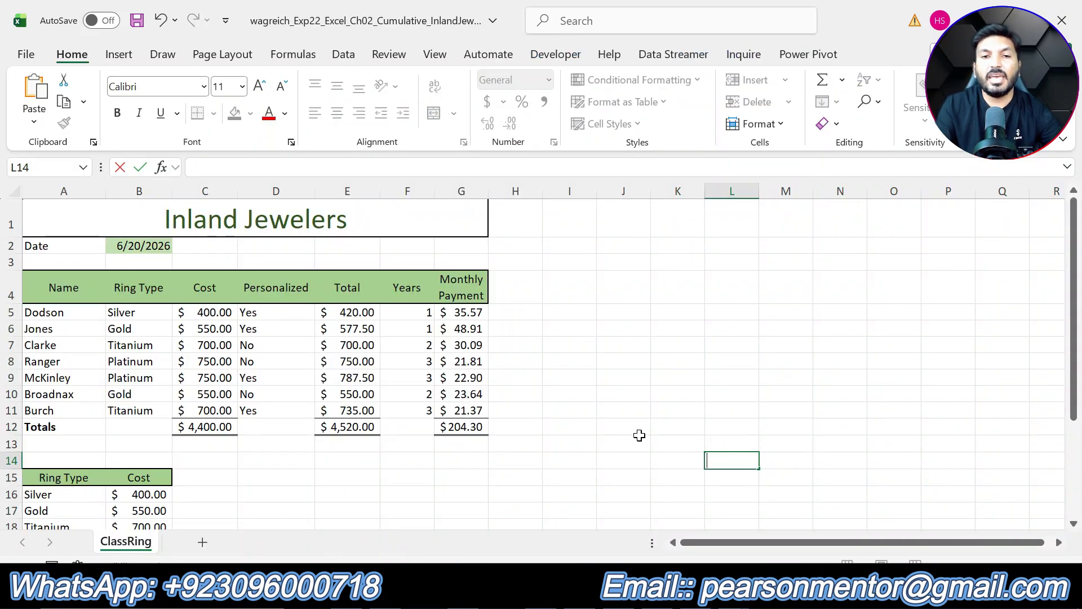
pyautogui.click(669, 421)
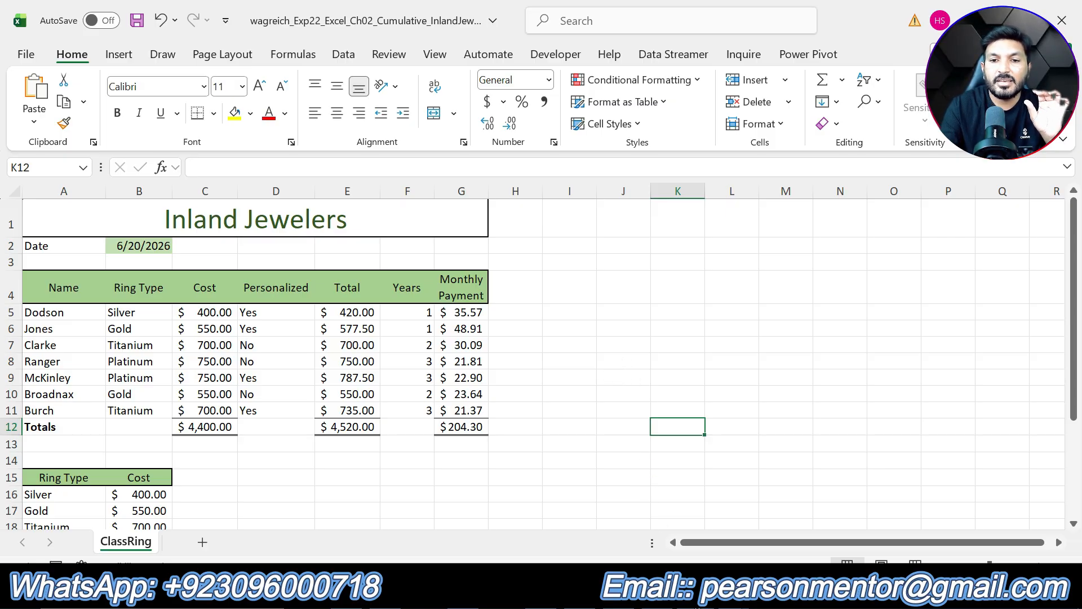
pyautogui.click(666, 596)
pyautogui.scroll(-5, 579, 424)
pyautogui.scroll(-1, 579, 425)
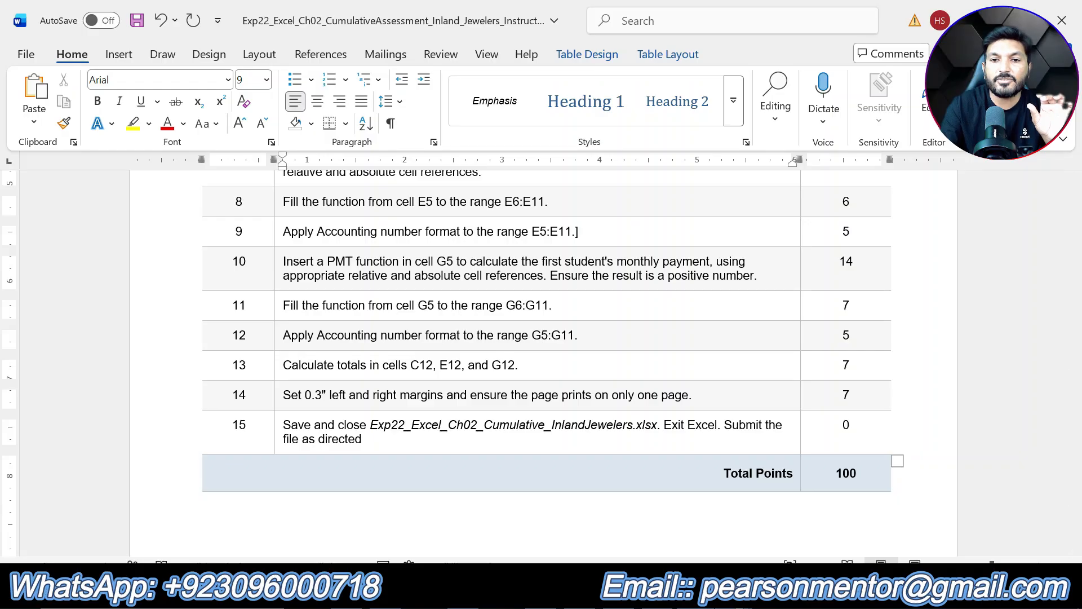
pyautogui.hotkey('alt', 'Tab')
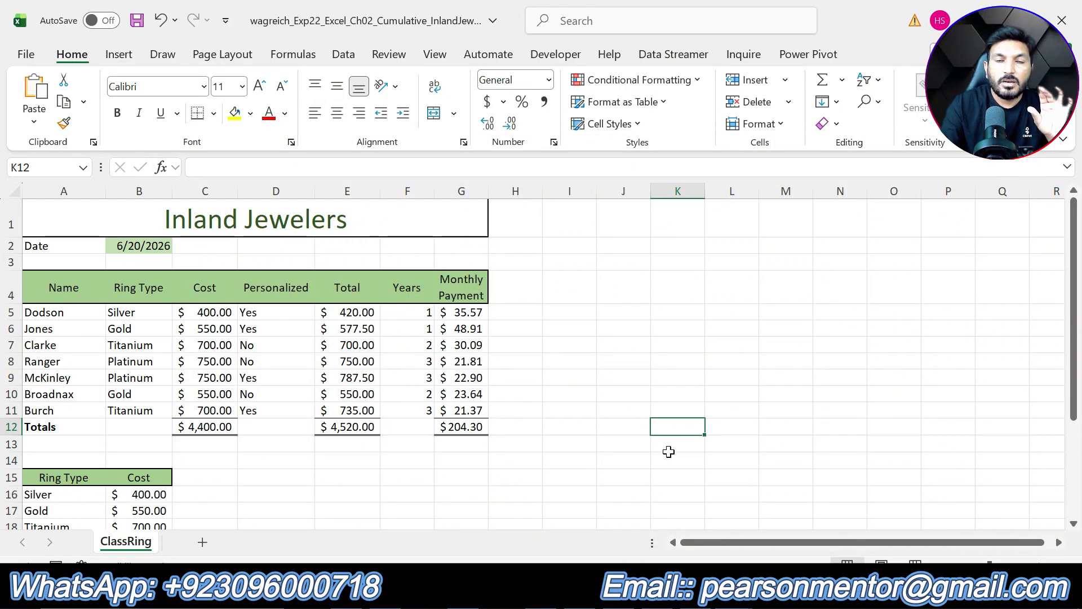